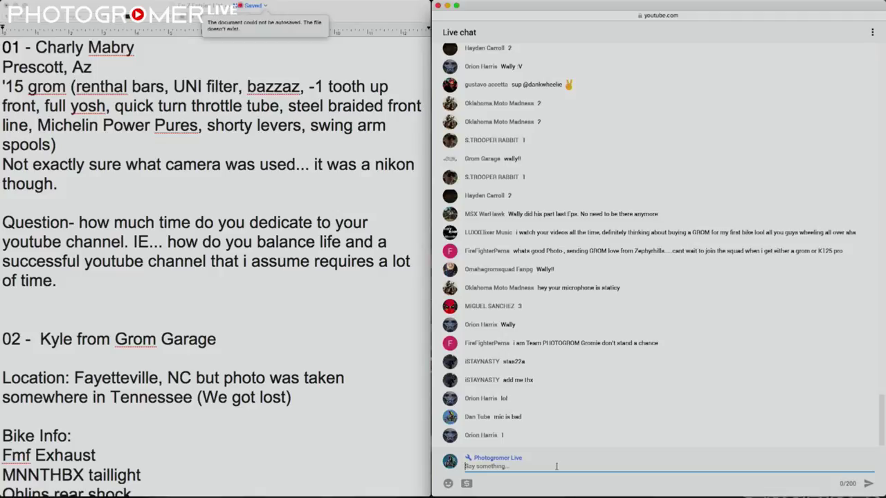
type("Which")
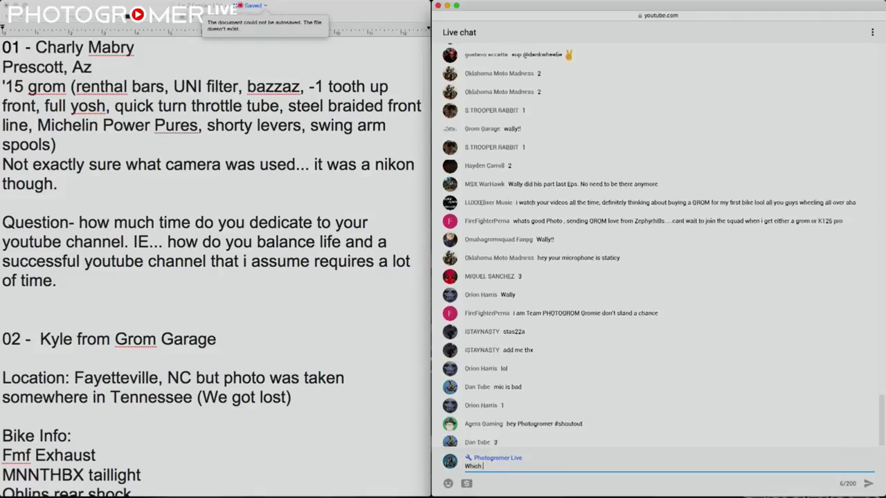
key("BackSpace")
key("BackSpace")
key("BackSpace")
key("BackSpace")
key("BackSpace")
key("BackSpace")
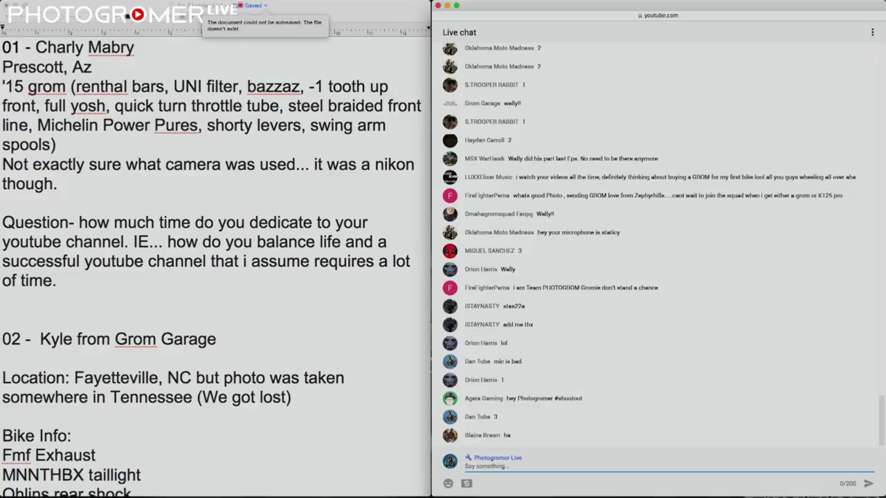
Start a live chat message with the words "Which one"
type("Which one")
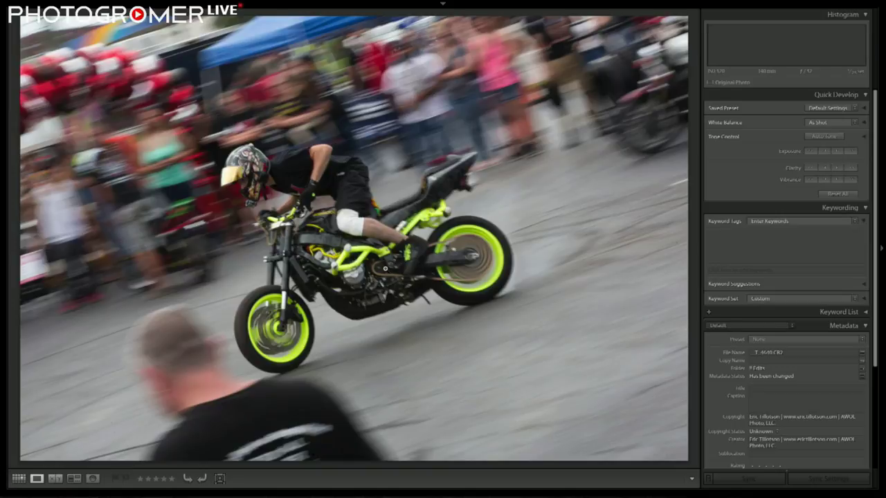
Return to the thumbnail grid and open entry folder 01 under Photogromer Live, Ep 7, Entries
key("g")
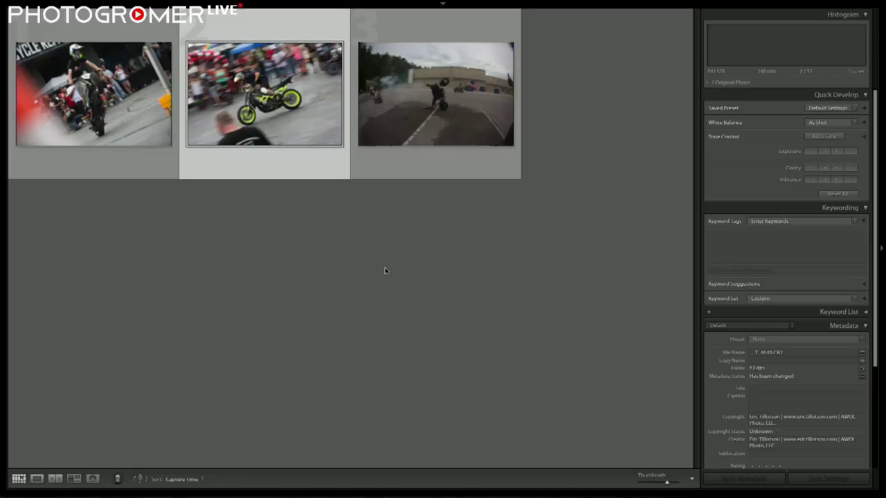
left_click(3, 242)
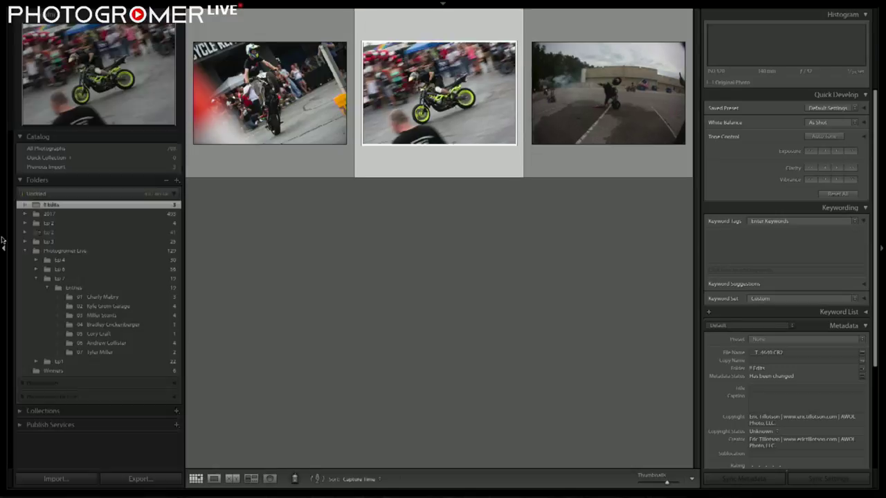
left_click(102, 297)
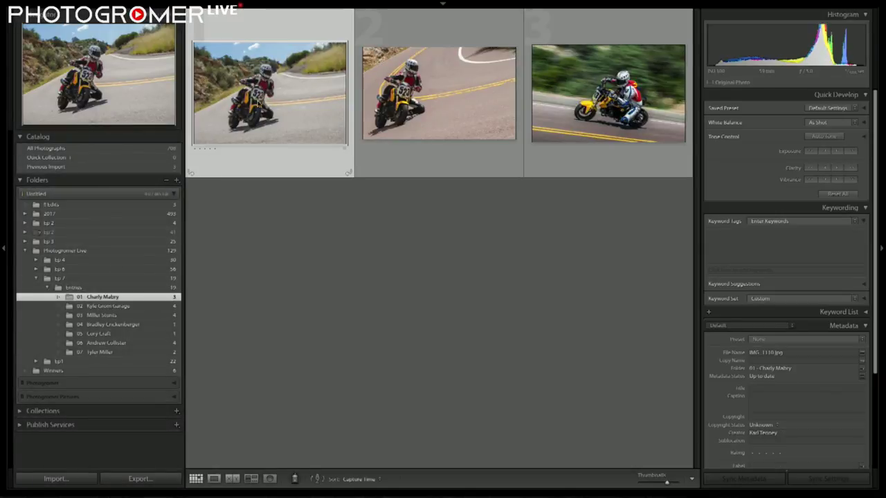
View the entry's three photos full screen in order, starting with the first one
double_click(258, 97)
key("f")
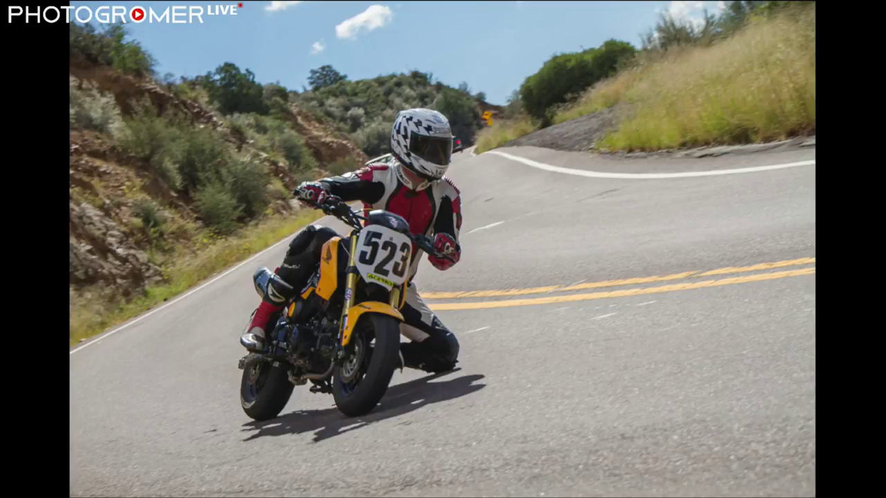
key("Right")
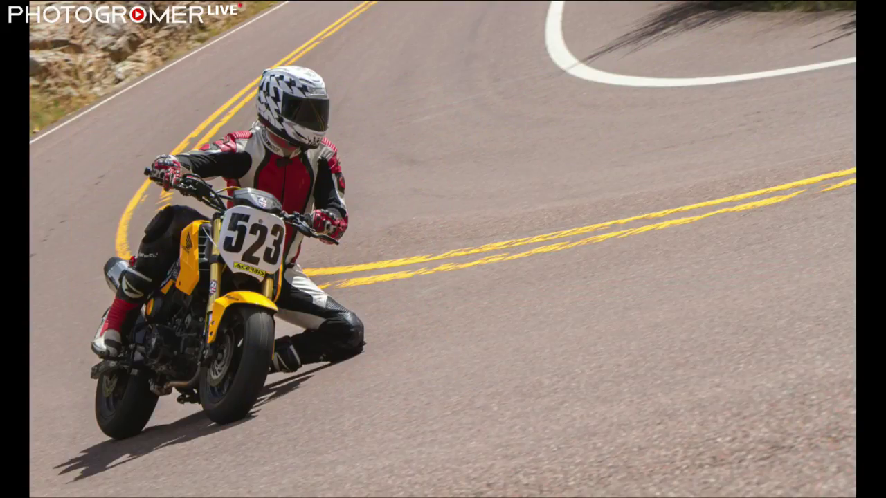
key("Right")
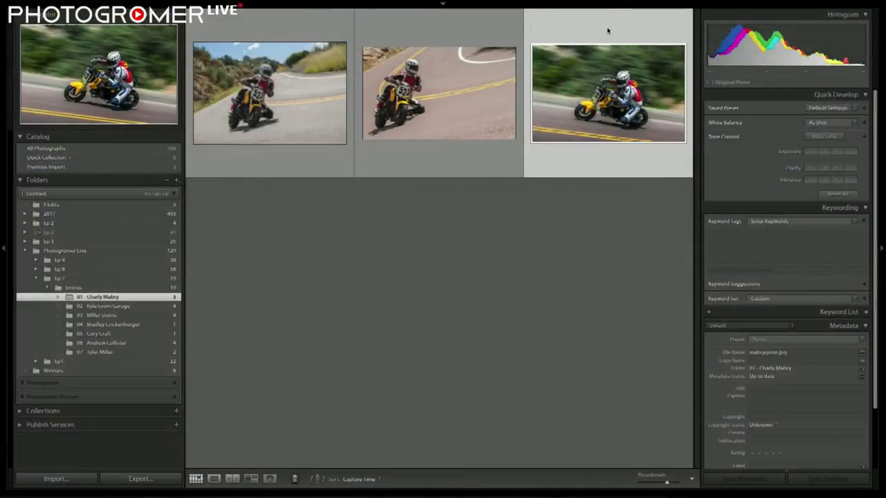
Examine the metadata of the third photo and compare it with that of the first photo
scroll(789, 379, "down", 3)
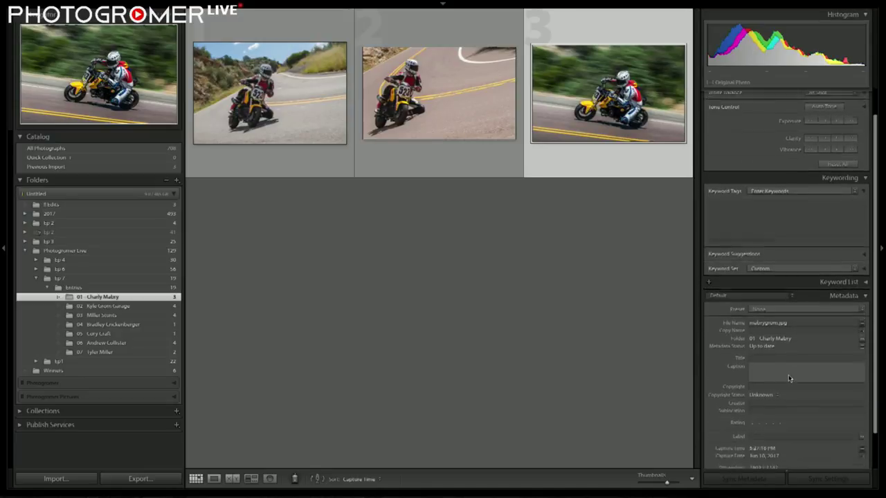
scroll(786, 401, "down", 1)
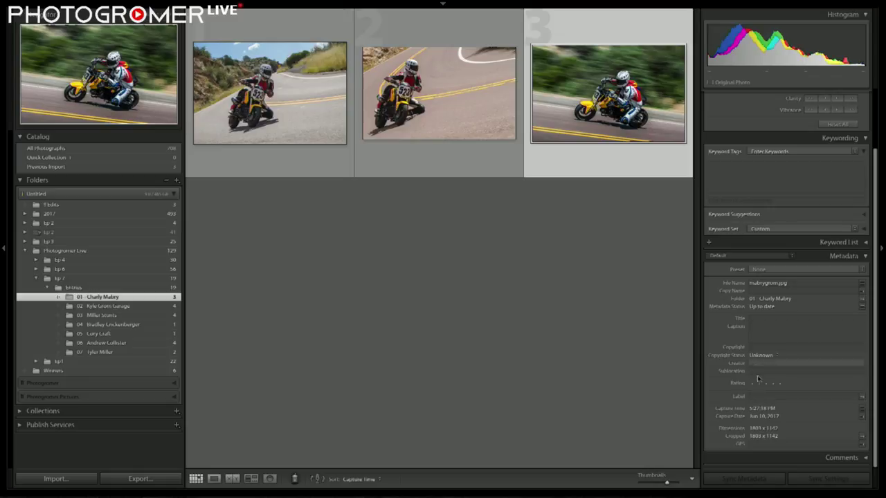
key("Left")
key("Left")
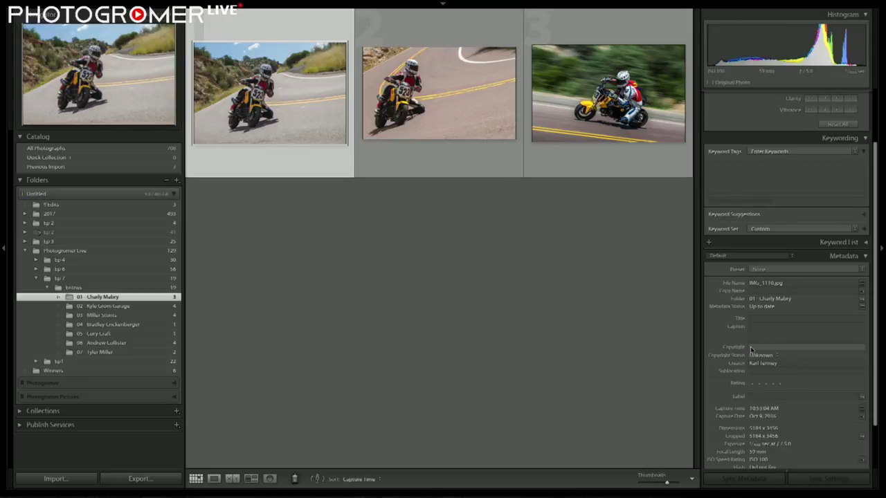
key("Right")
key("Right")
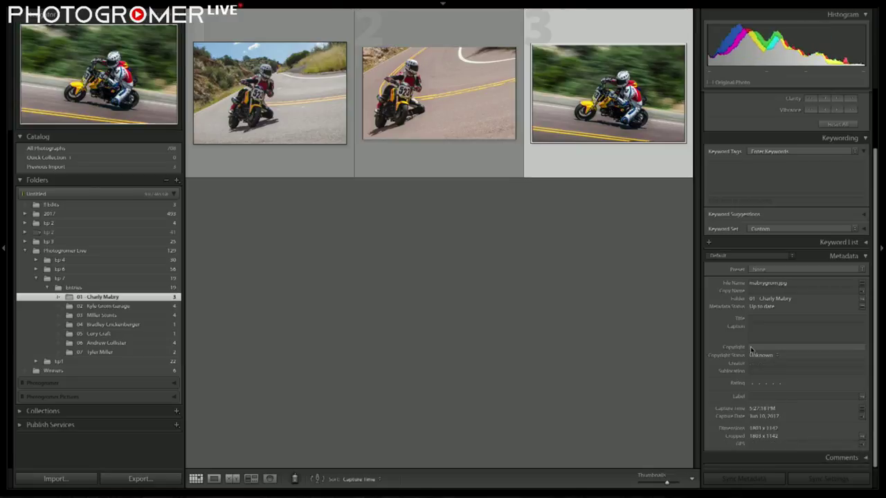
Review the second and third photos full screen again and return to the grid
key("f")
key("Right")
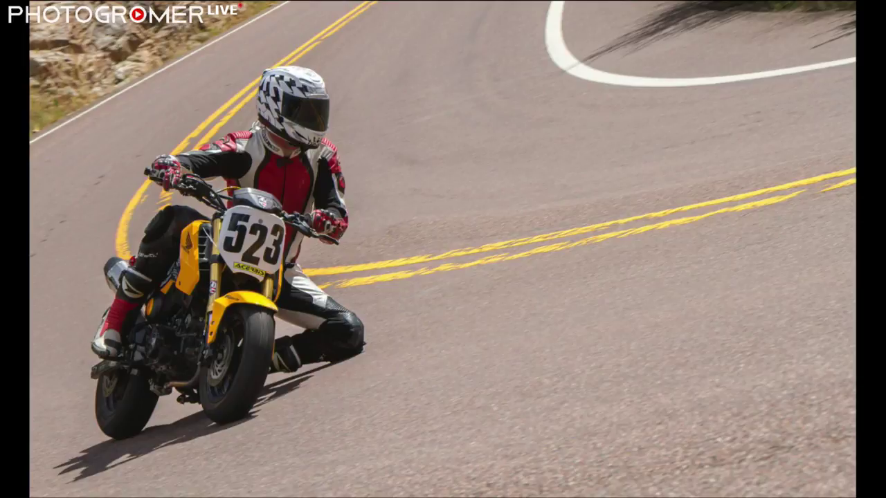
key("Right")
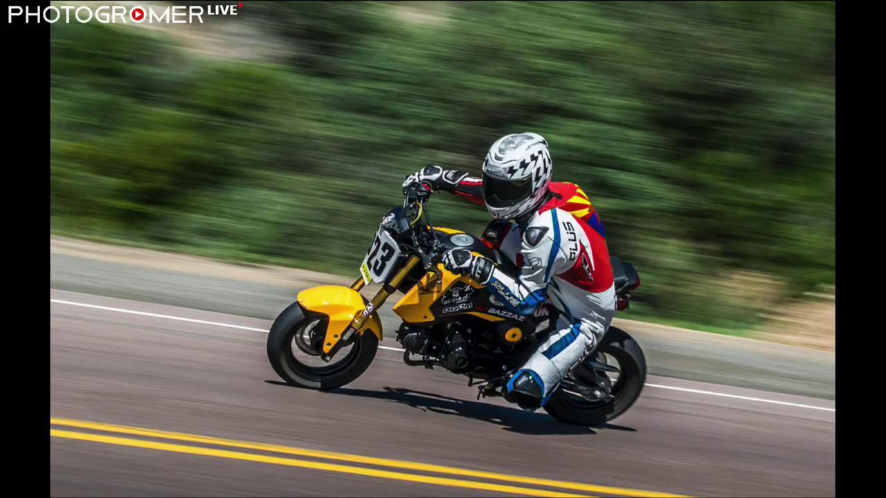
key("Escape")
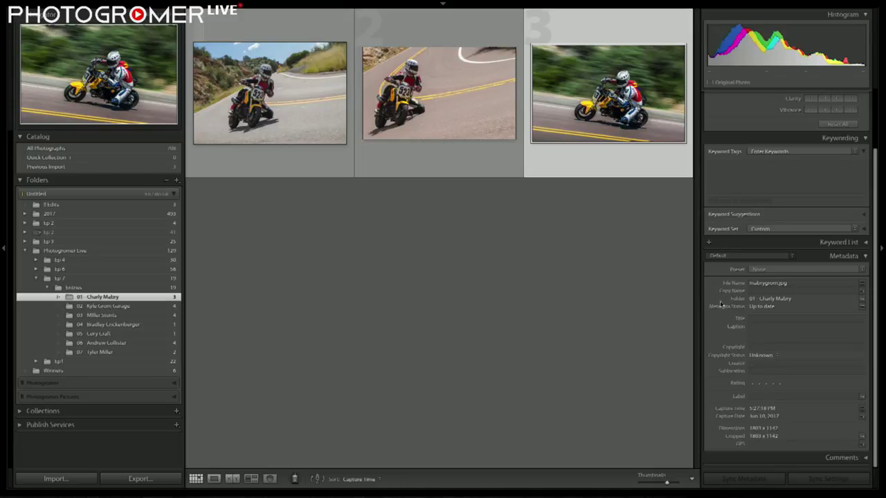
Show the photos in Loupe view and examine the camera and lens metadata of IMG_1134.jpg
key("e")
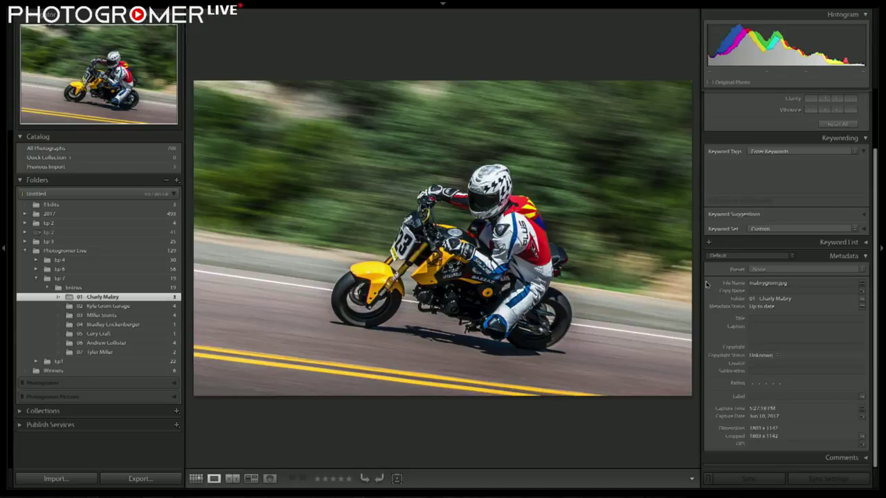
key("Left")
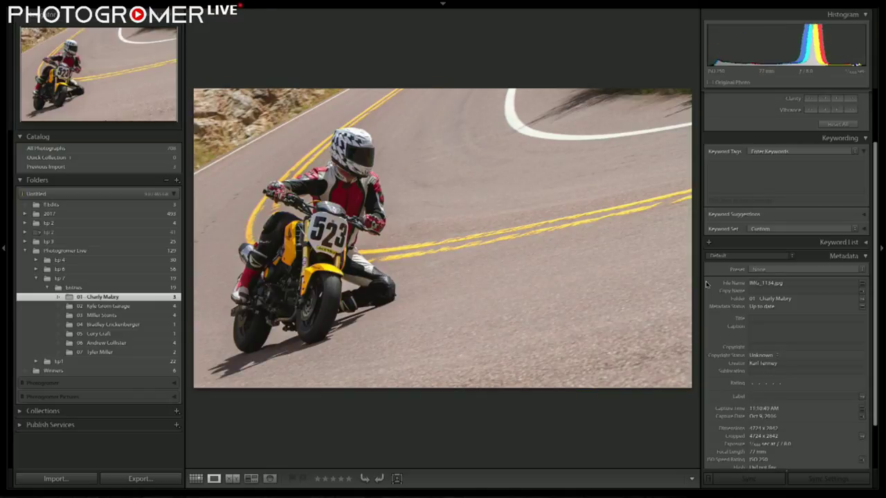
key("Left")
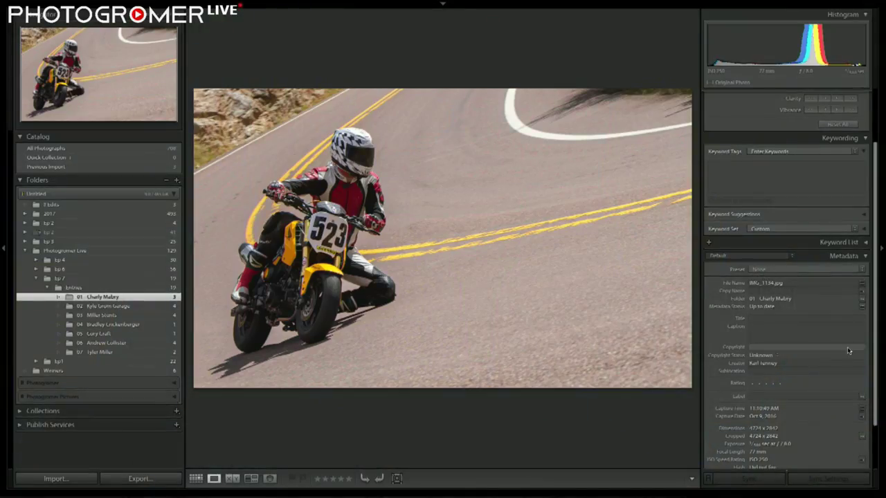
scroll(796, 434, "down", 3)
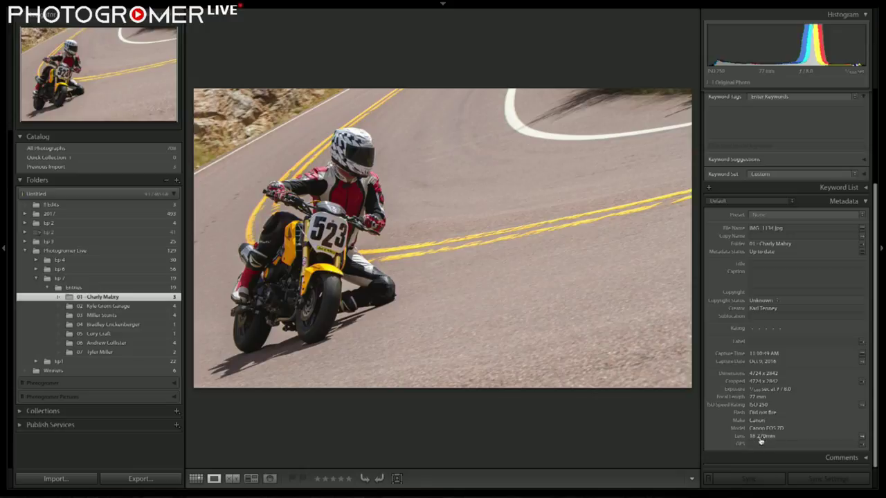
Flip between the second and third photos to compare them, and show the roadside panning shot full screen
key("Right")
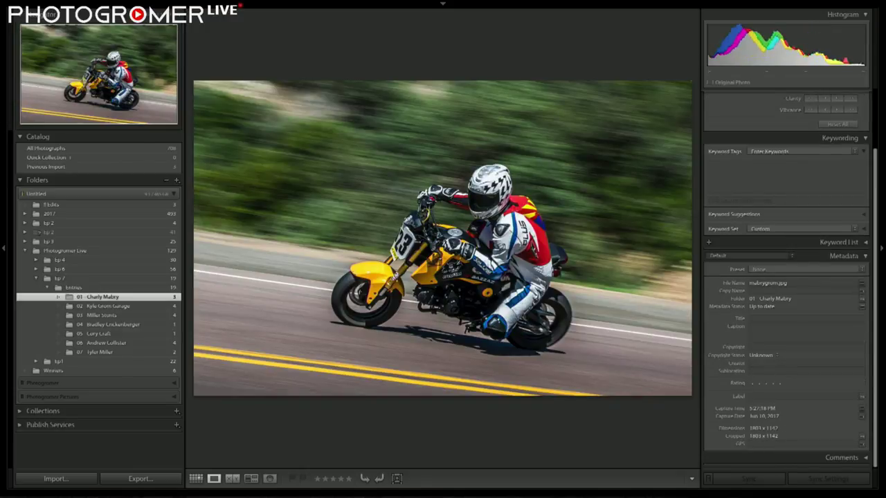
key("Right")
key("Right")
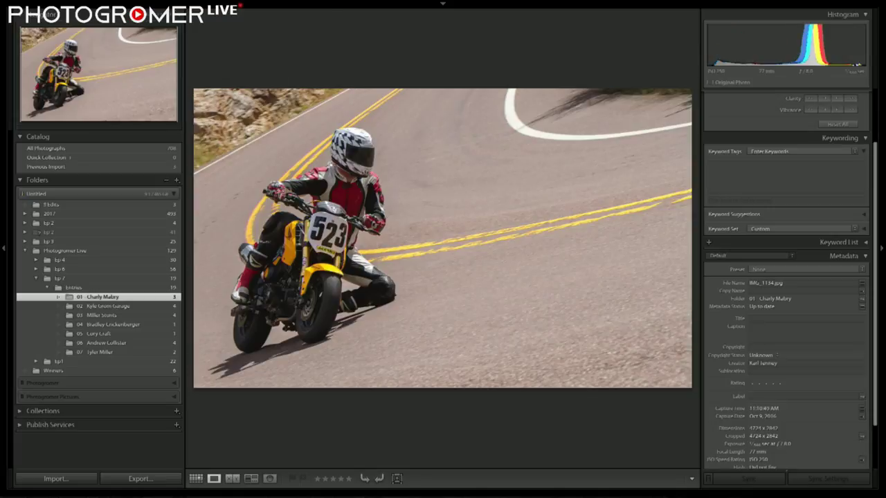
key("Right")
key("Right")
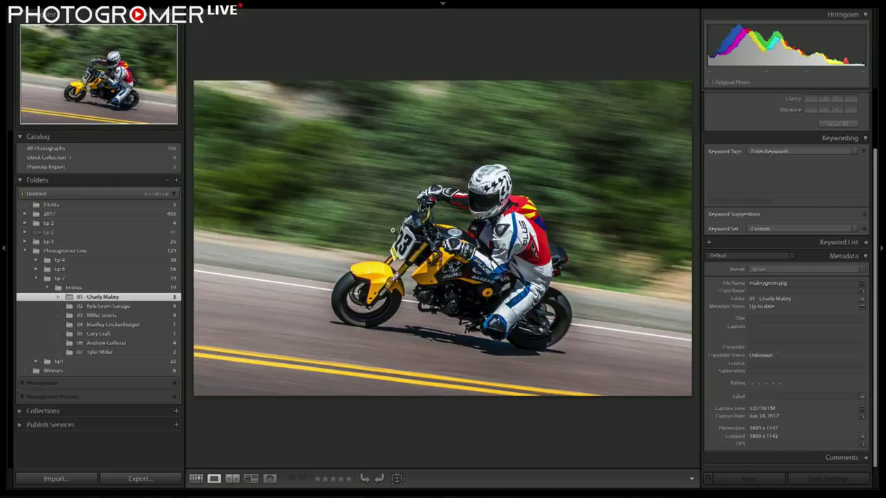
key("f")
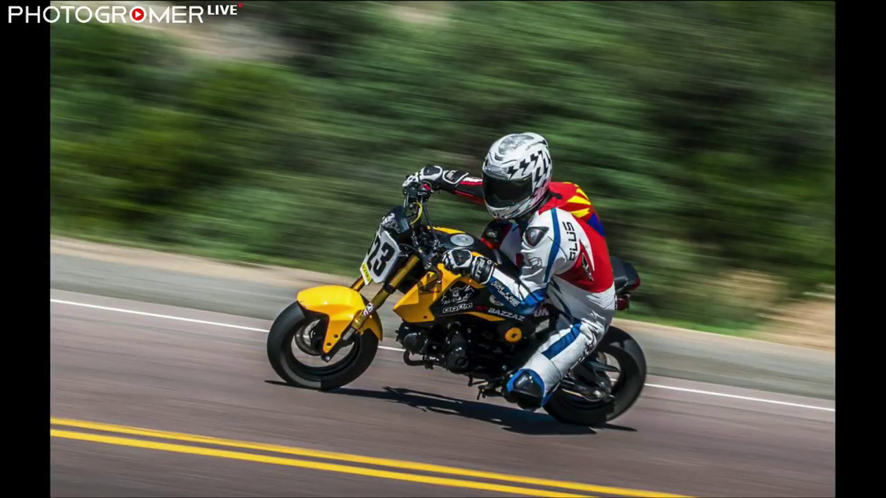
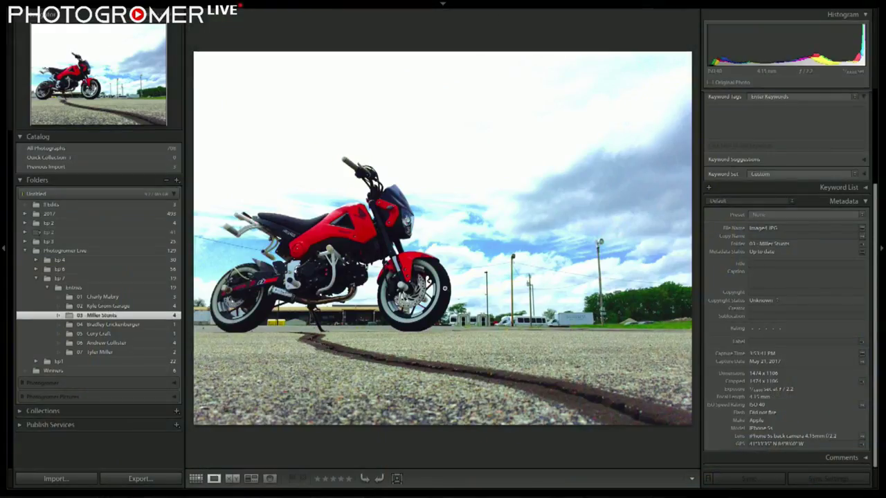
Inspect the red motorcycle photo in the Miller Stunts folder up close, and open it in the Develop module
left_click(360, 246)
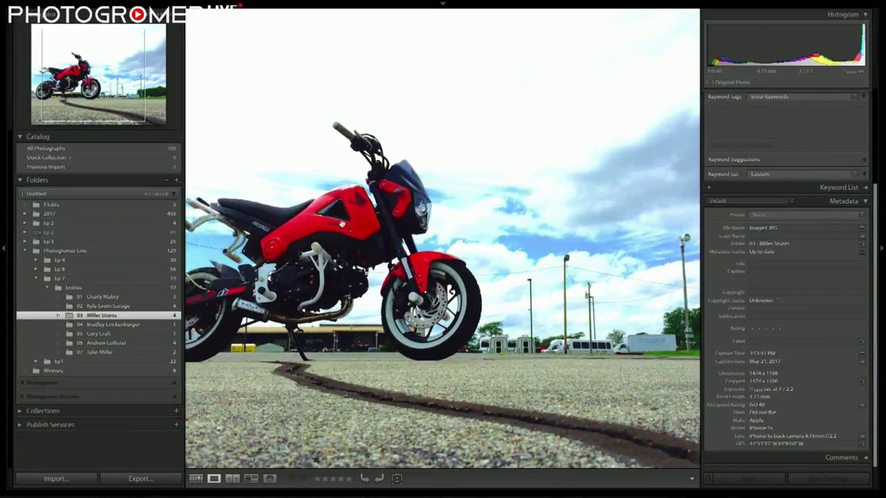
left_click(412, 223)
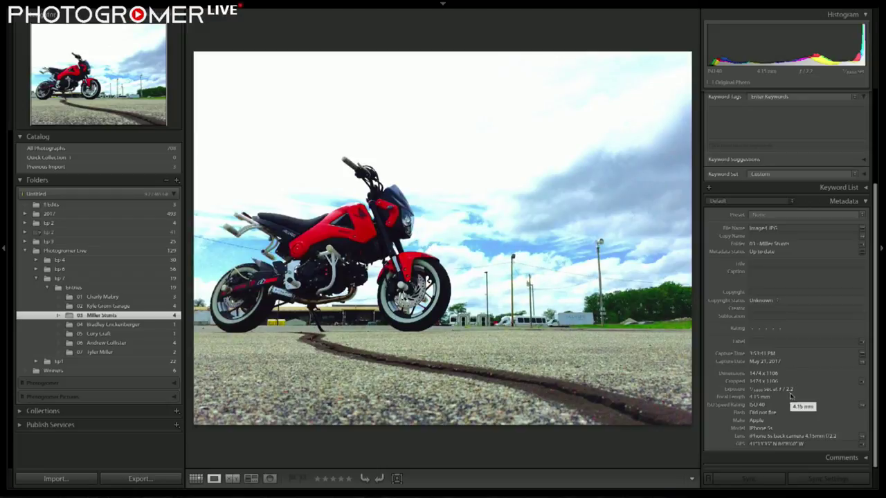
key("g")
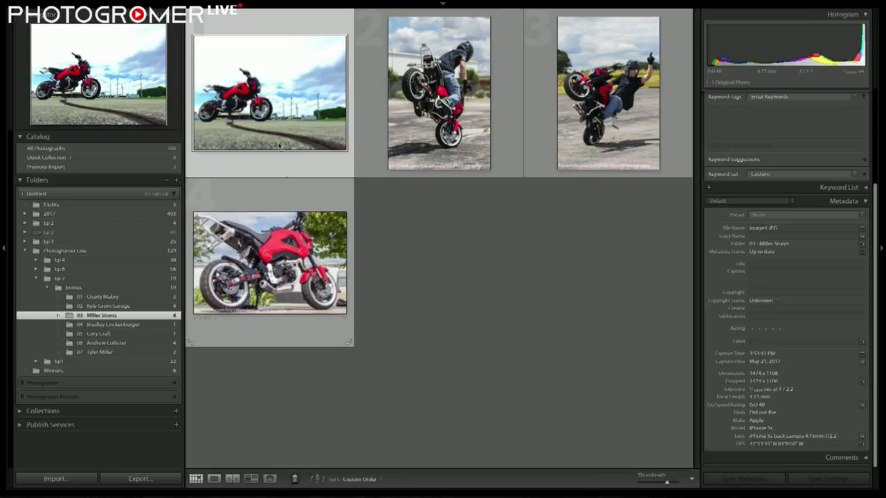
double_click(257, 79)
key("d")
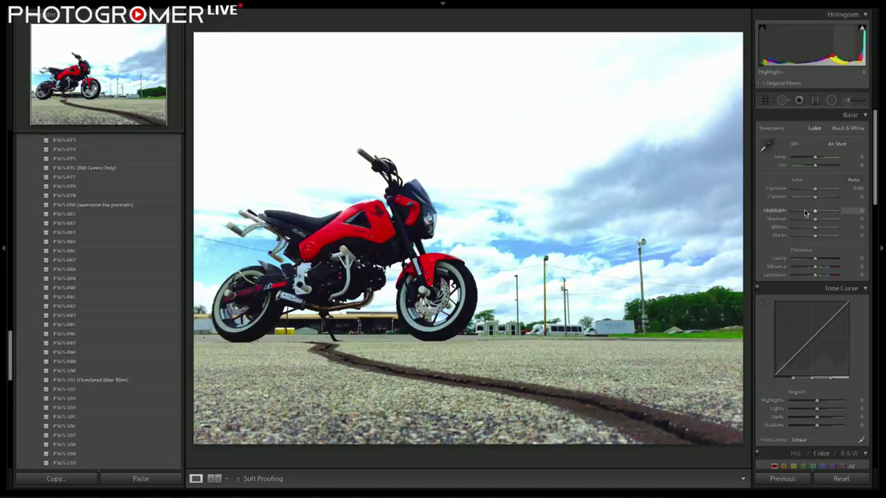
Try shifting the hue and saturation of the red color range, resetting the hue to its default
scroll(810, 214, "down", 10)
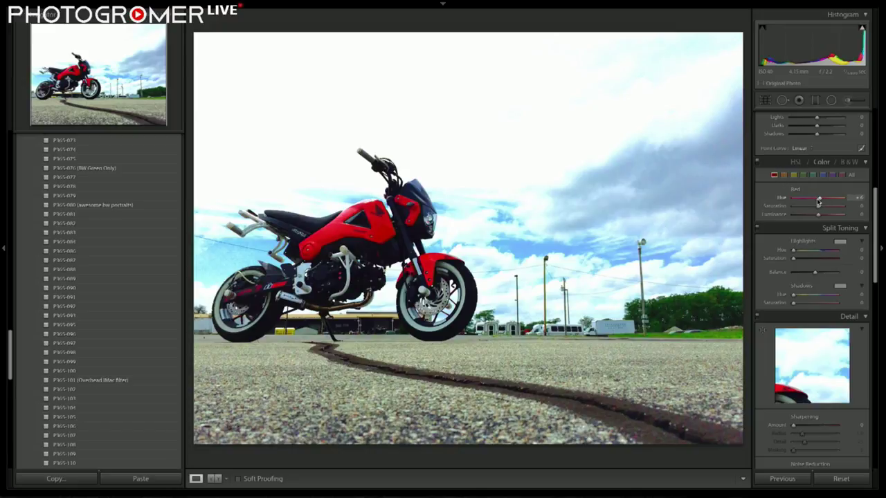
left_click_drag(817, 200, 863, 196)
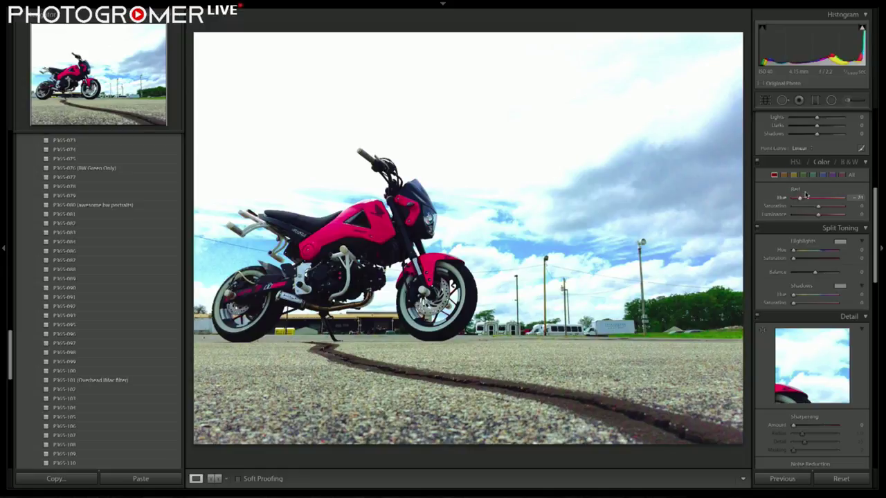
double_click(842, 200)
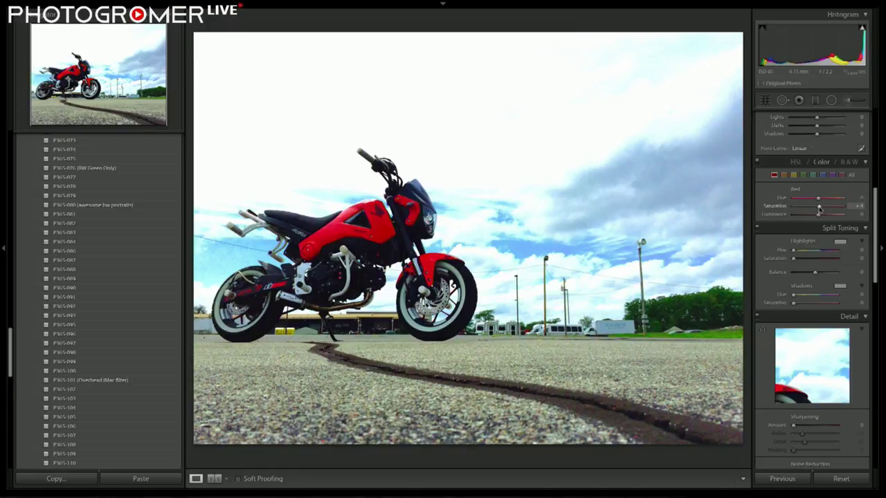
mouse_move(833, 209)
left_mouse_down()
mouse_move(849, 211)
mouse_move(752, 208)
mouse_move(818, 216)
left_mouse_up()
scroll(830, 225, "up", 5)
scroll(827, 228, "down", 1)
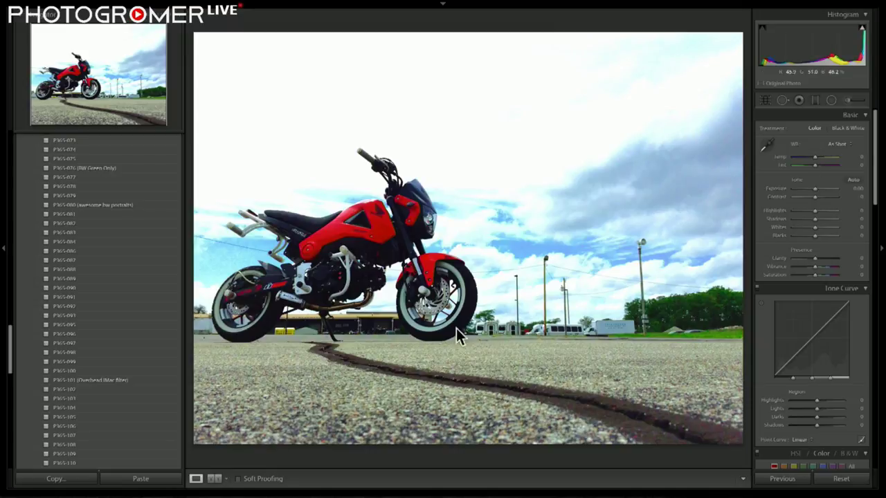
Zoom in on the red motorcycle and shift the view to examine the bike and the crack in the pavement
left_click(534, 335)
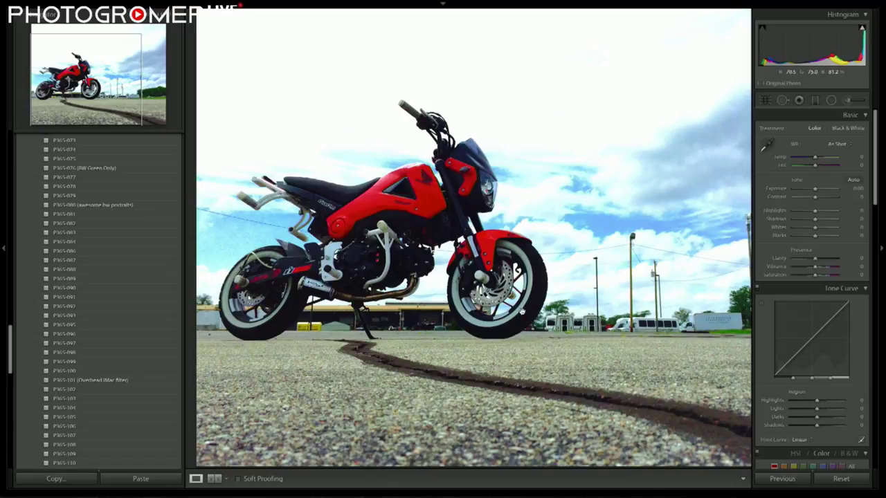
left_click(434, 358)
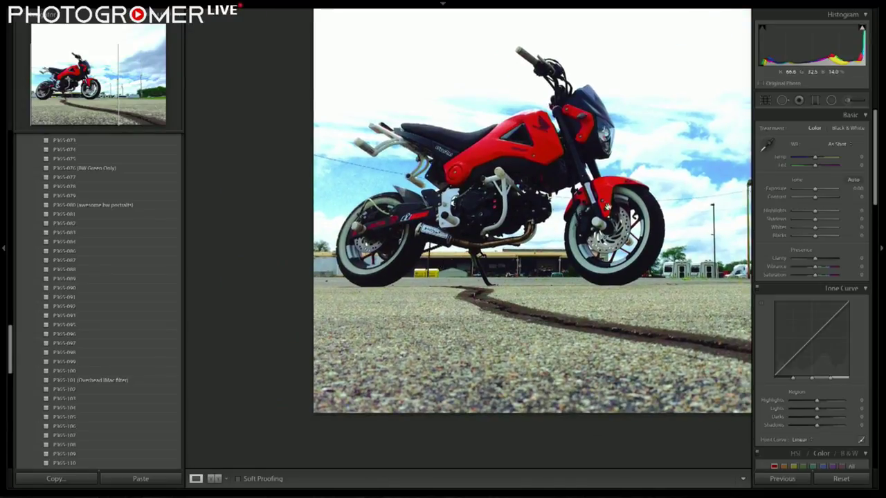
Zoom in on the background beside the red motorcycle to examine the trees and vehicles, and return to the full photo
left_click(567, 202)
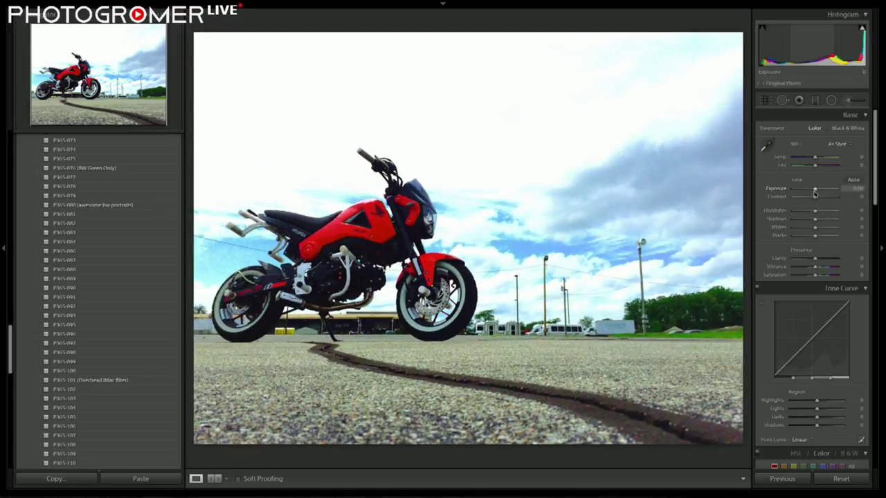
left_click(723, 340)
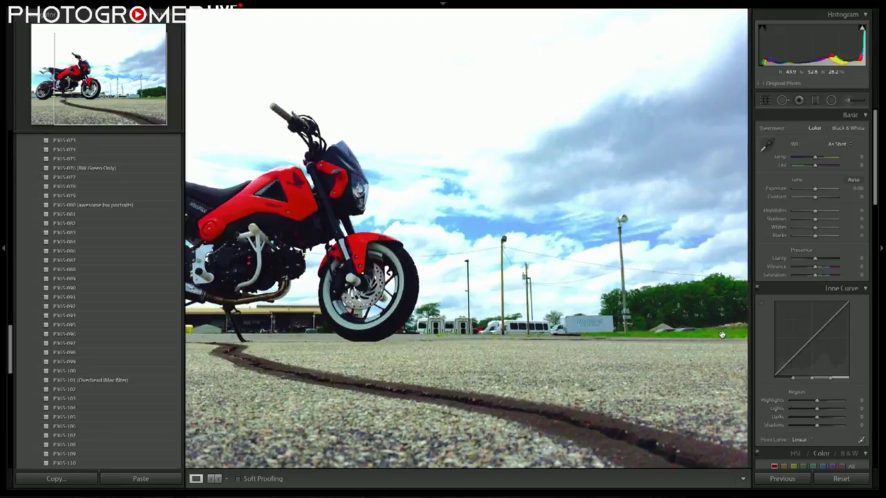
left_click(721, 336)
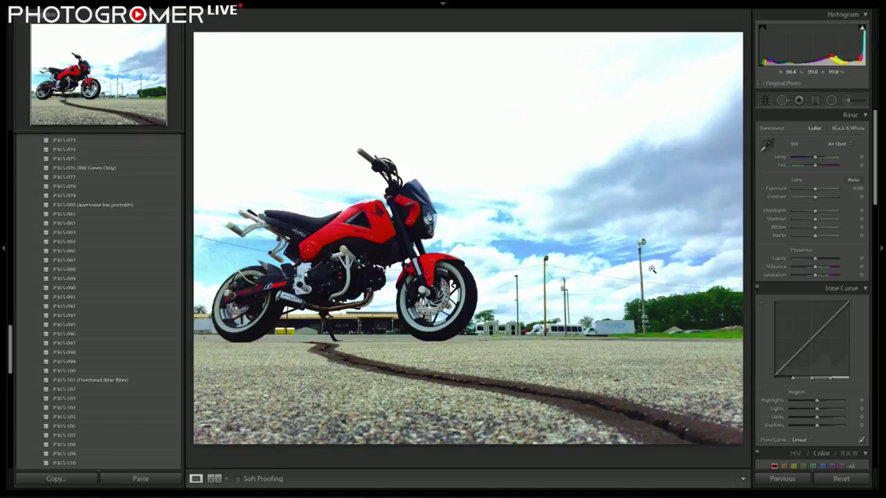
Try darkening the sky above the red motorcycle with a graduated filter at -1.56 exposure, and delete the filter
left_click(815, 99)
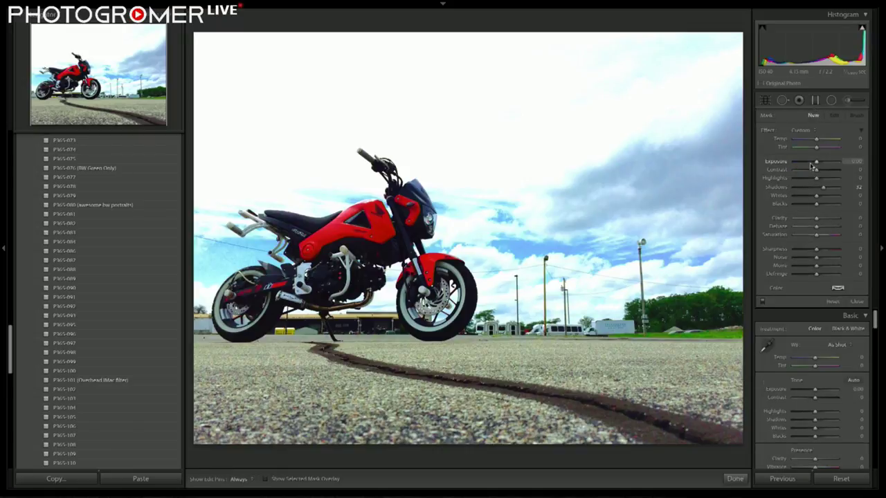
left_click_drag(813, 166, 805, 166)
double_click(822, 187)
left_click_drag(587, 107, 598, 232)
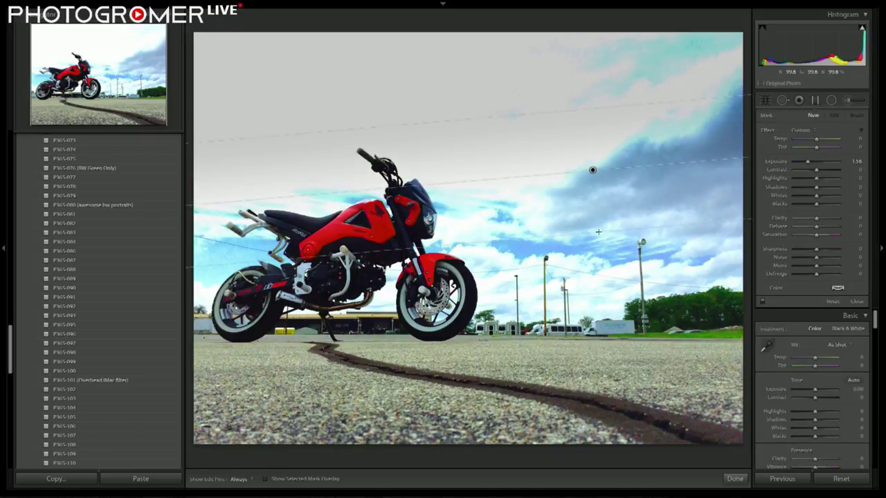
key("Delete")
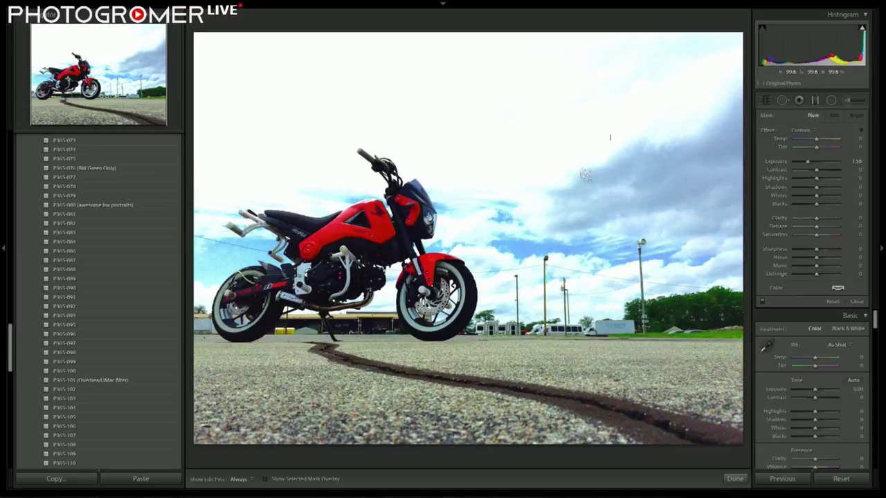
key("m")
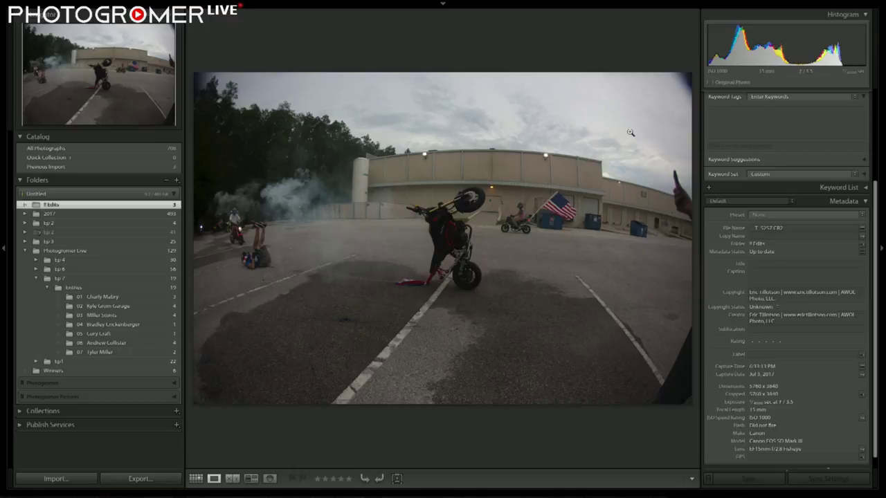
Crop the parking-lot stunt photo from its lower-right corner to cut out the hand at the edge of the frame
key("r")
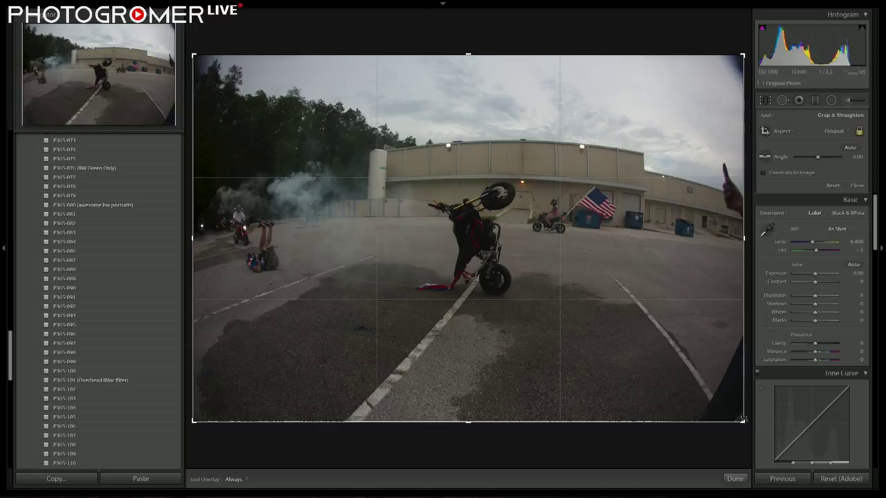
left_click_drag(742, 419, 717, 390)
key("Return")
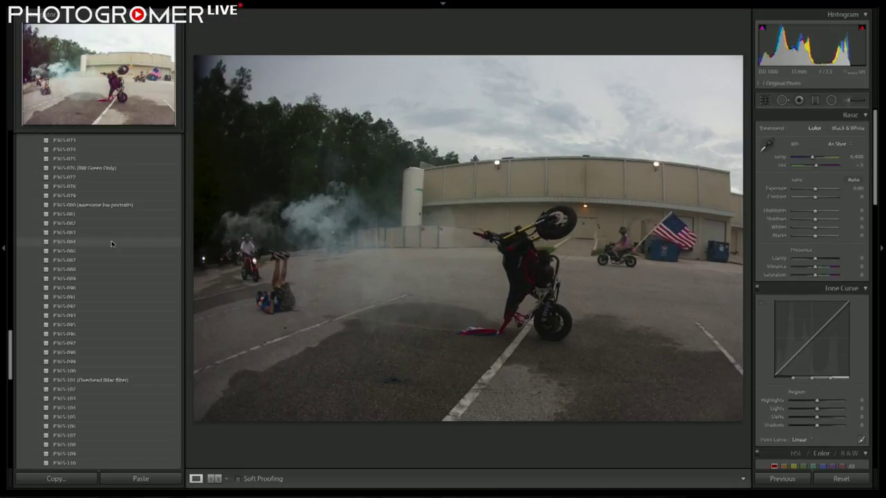
Brighten the stunt photo with exposure +1.53, contrast +50, highlights -83, blacks +26 and vibrance +42
left_click(824, 189)
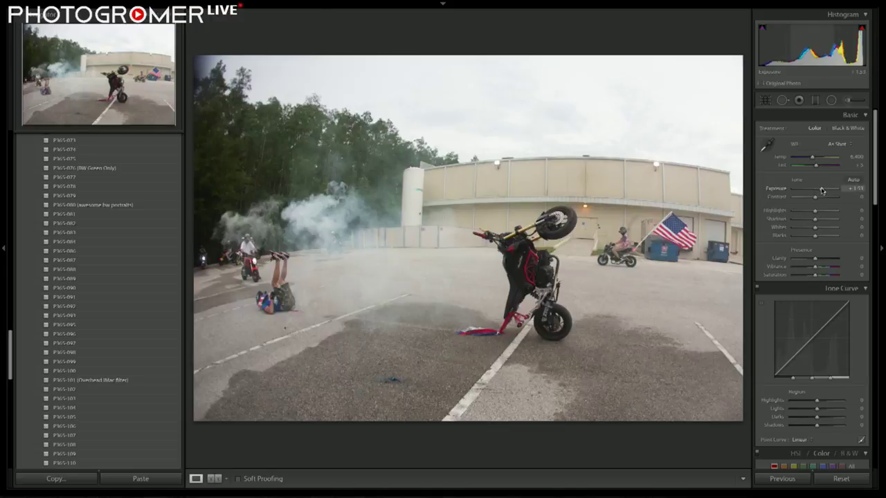
left_click(825, 199)
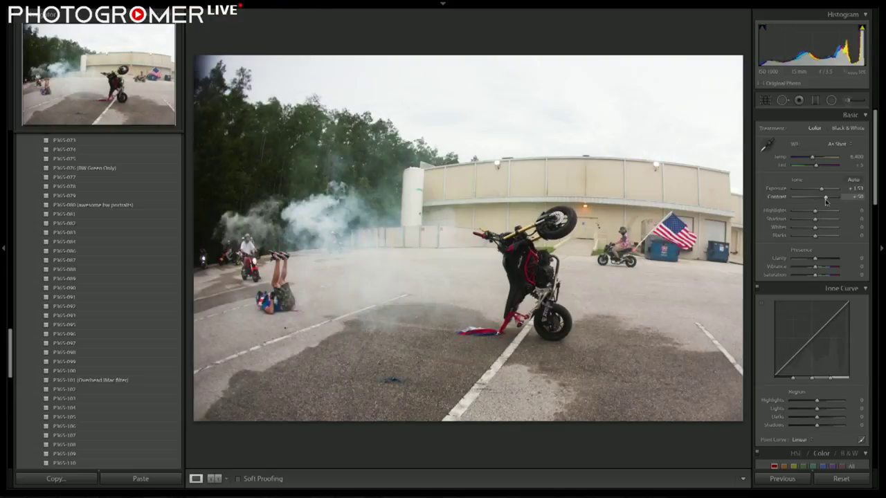
left_click(801, 211)
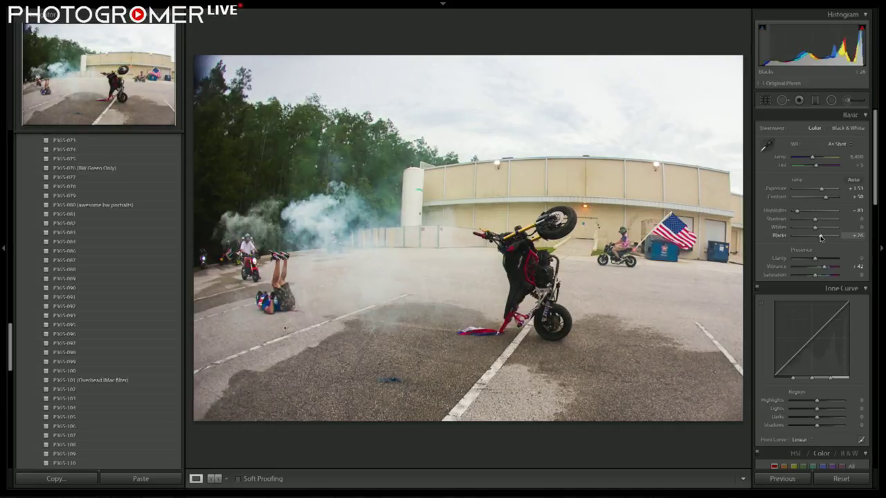
Add two graduated filters at -1.56 exposure, one darkening the foreground pavement and one darkening the sky
left_click(815, 101)
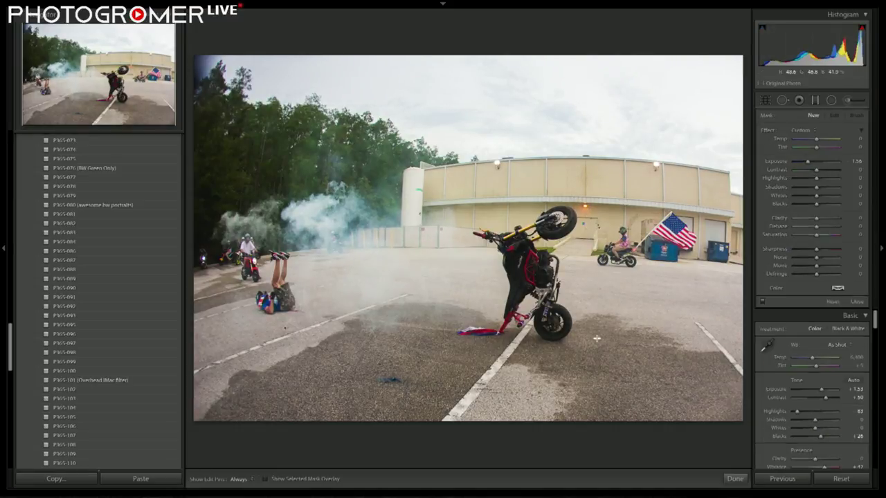
left_click_drag(522, 377, 524, 340)
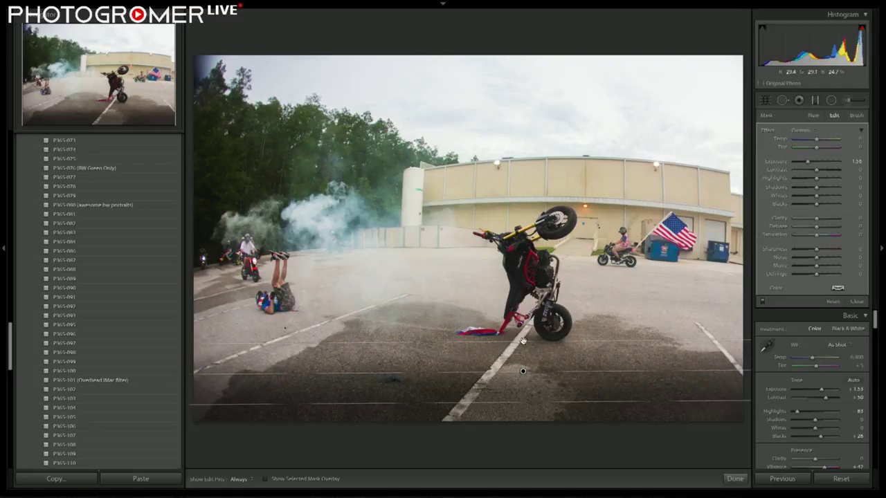
left_click_drag(520, 109, 540, 166)
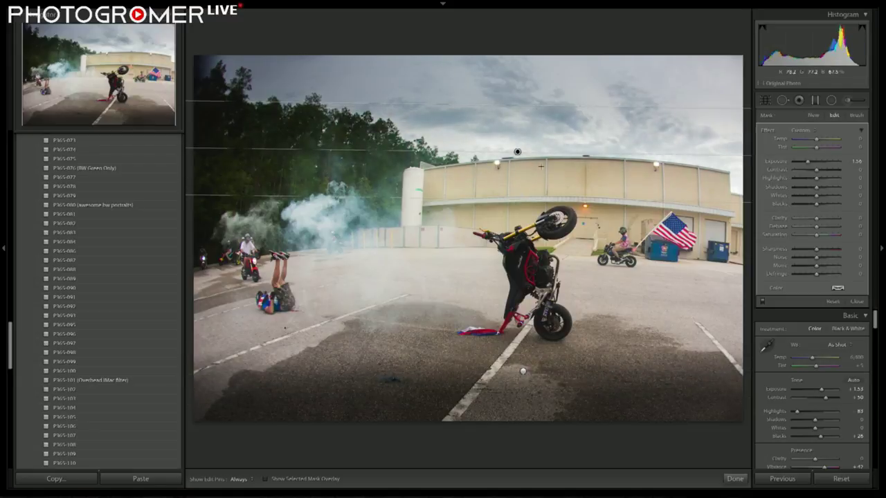
Soften the sky filter to about -0.6 exposure with highlights at -55, raise its contrast and saturation, and deselect it
double_click(805, 164)
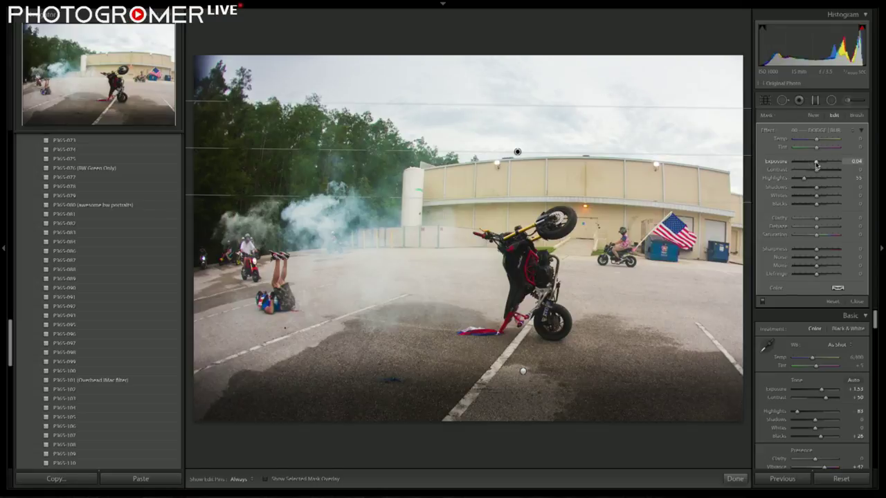
left_click_drag(815, 165, 813, 164)
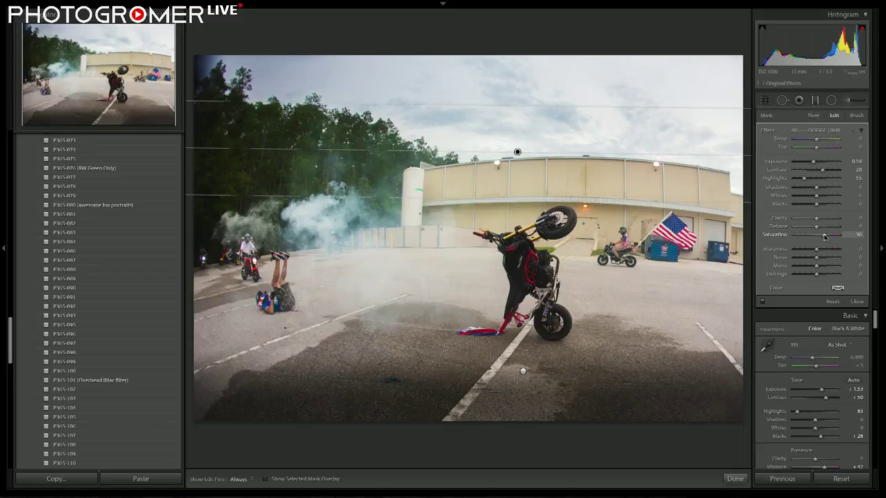
key("Return")
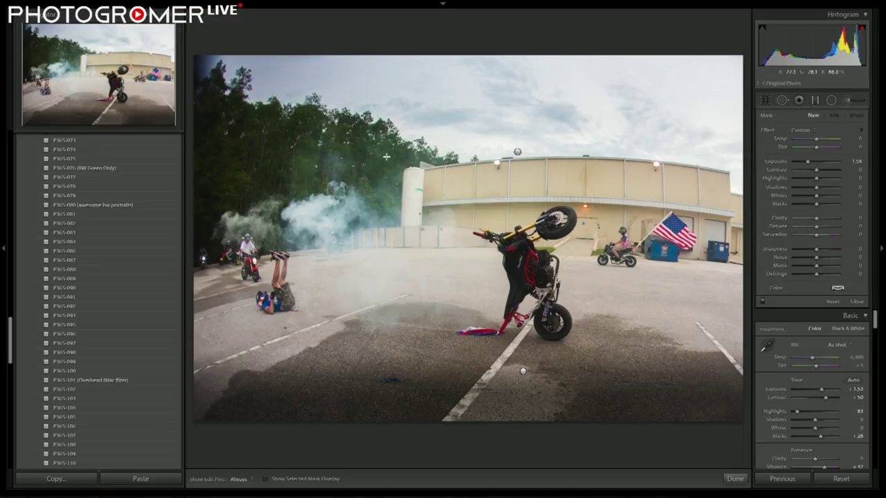
Tighten the stunt photo's crop slightly from its upper-left corner
key("t")
key("r")
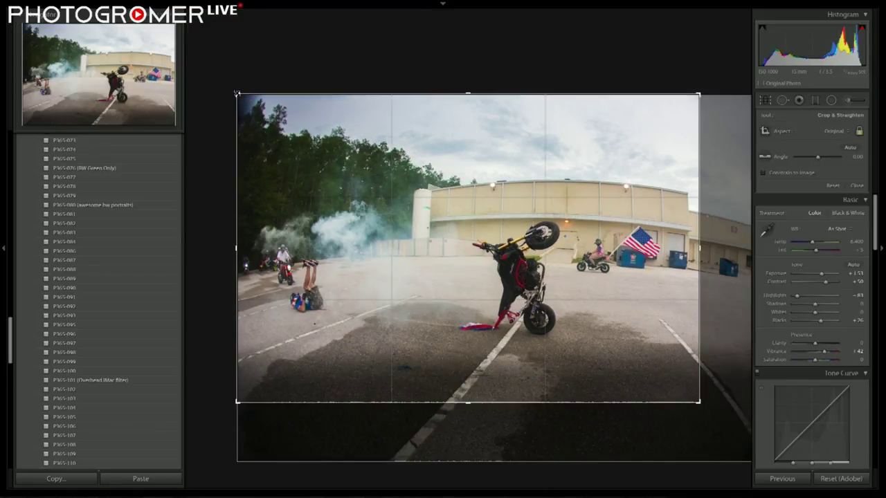
left_click_drag(238, 93, 243, 99)
key("Return")
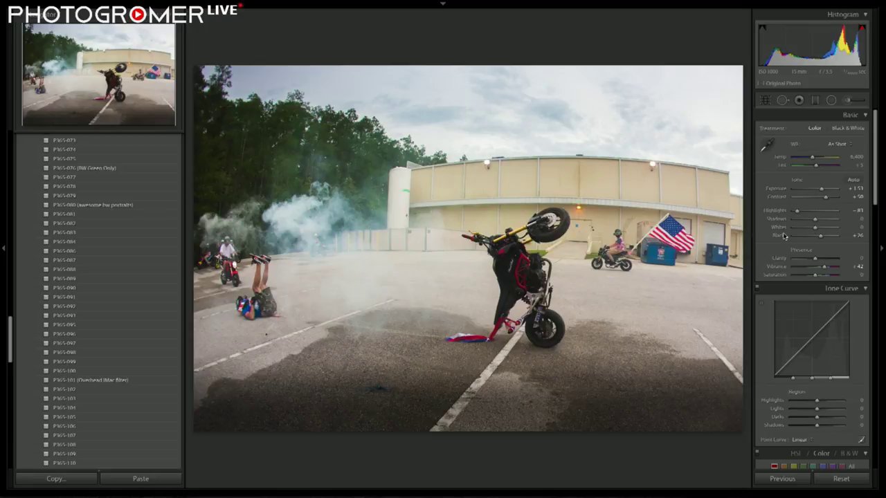
Reset the stunt photo and reapply its copied develop settings without the crop
key("ctrl+shift+c")
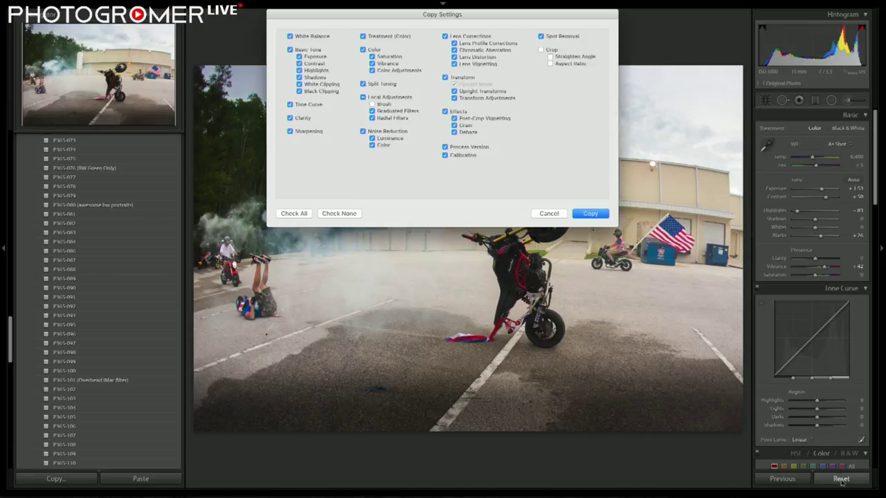
key("Return")
left_click(841, 479)
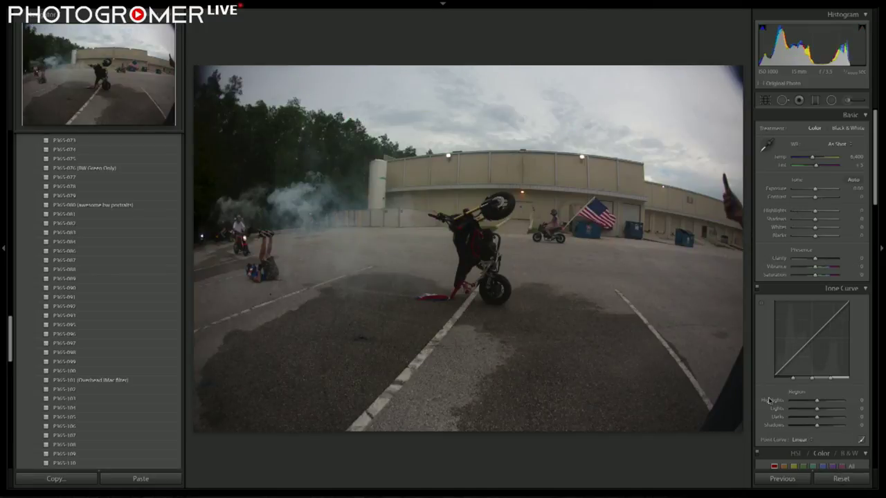
key("ctrl+shift+v")
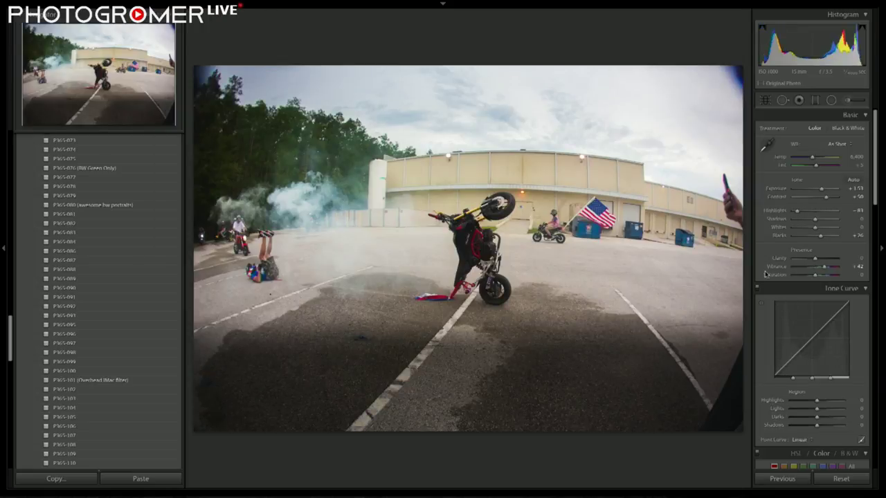
Crop the stunt photo from the lower-right and upper-left corners to remove the hand and the dark vignetted edges
key("r")
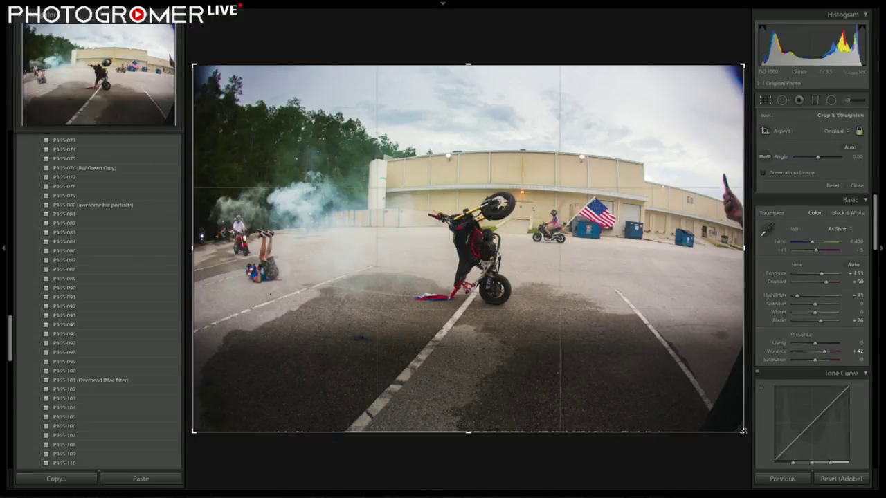
left_click_drag(743, 430, 702, 403)
key("r")
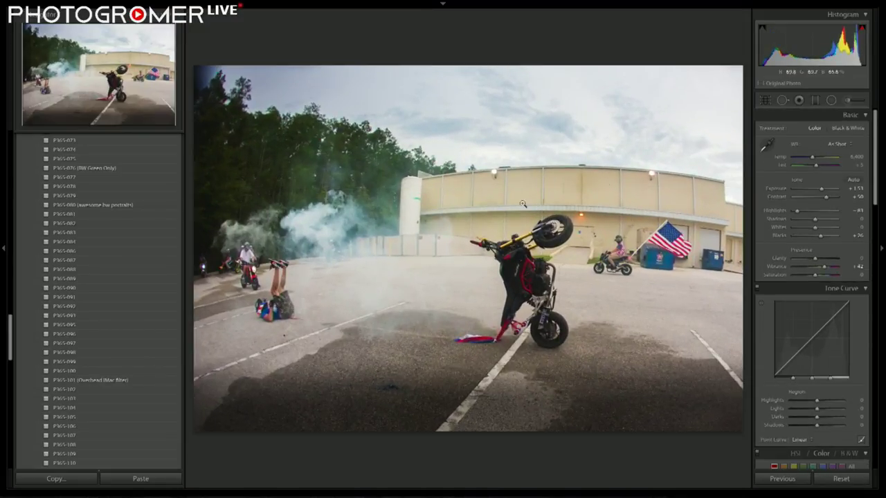
left_click_drag(231, 100, 245, 101)
key("Return")
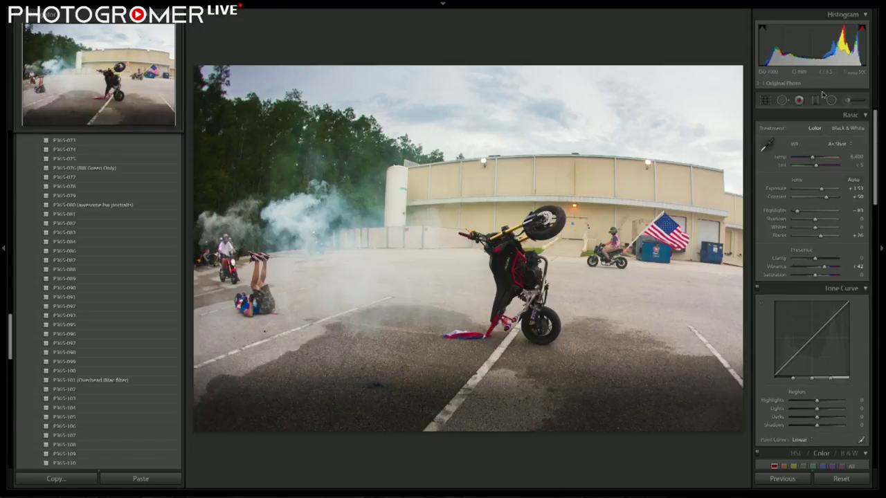
Move the foreground pavement's graduated filter slightly lower in the stunt photo
left_click(815, 100)
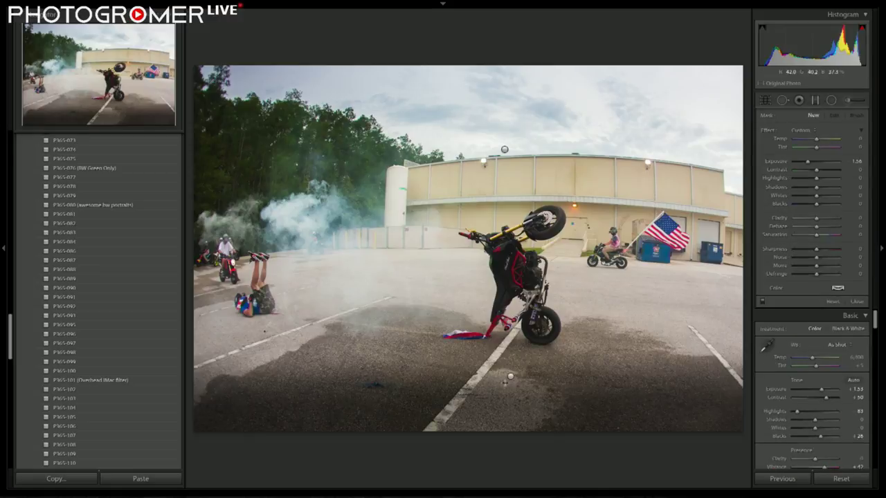
left_click(510, 376)
left_click_drag(504, 407, 501, 439)
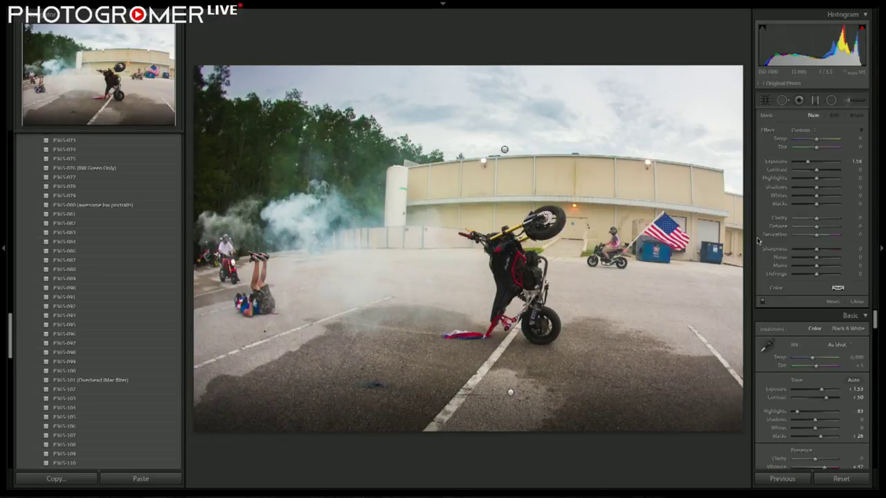
Place a radial filter with an inverted mask around the upended motorcycle, with exposure at 0 and shadows at 40
left_click(831, 100)
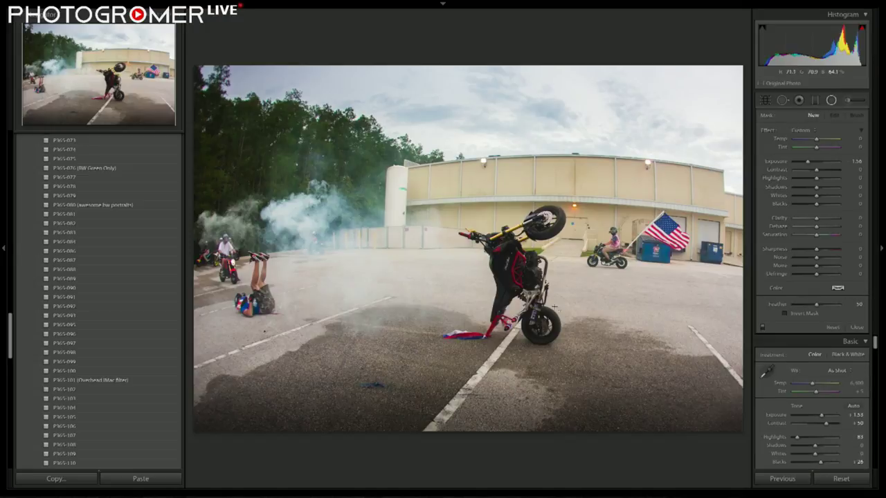
left_click_drag(555, 307, 675, 427)
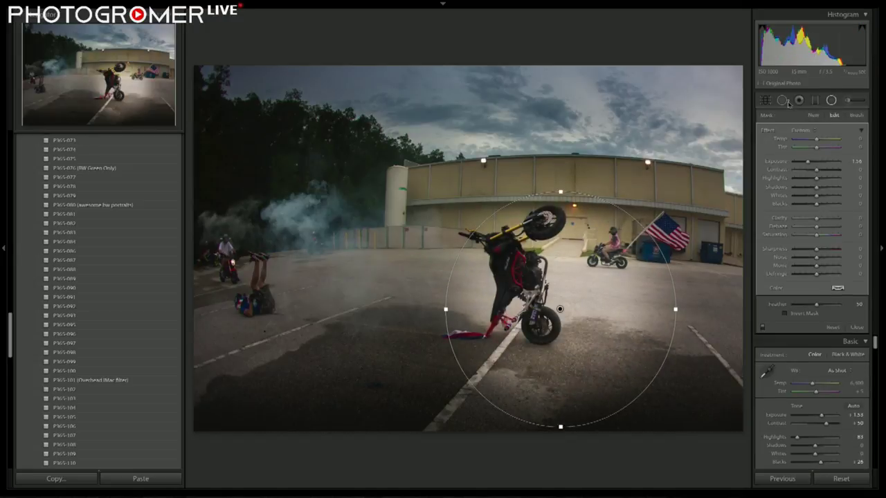
left_click(786, 314)
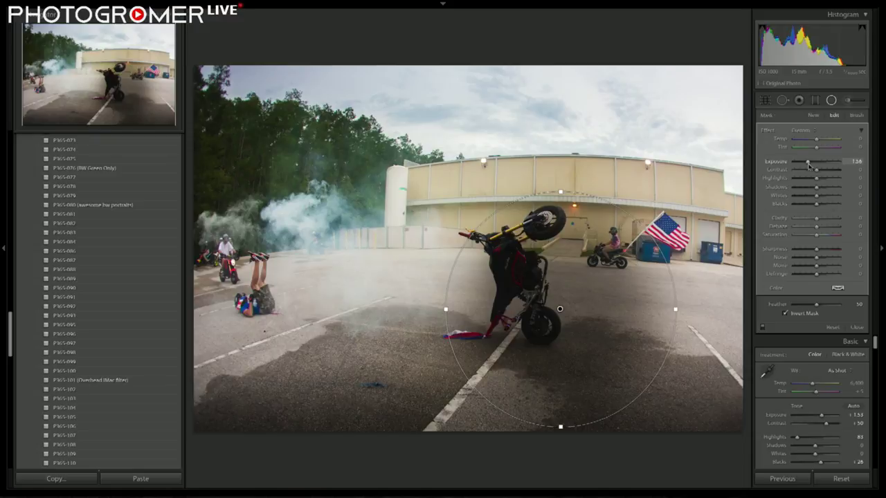
double_click(813, 162)
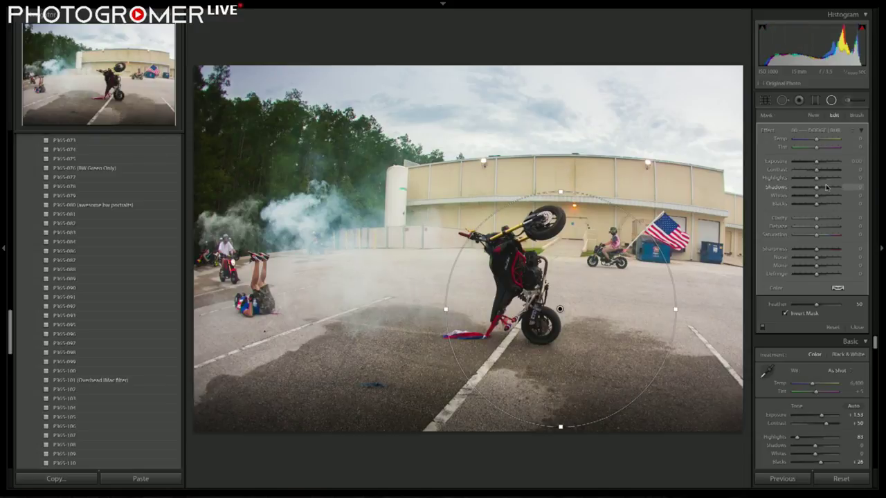
left_click(825, 188)
left_click_drag(561, 309, 524, 294)
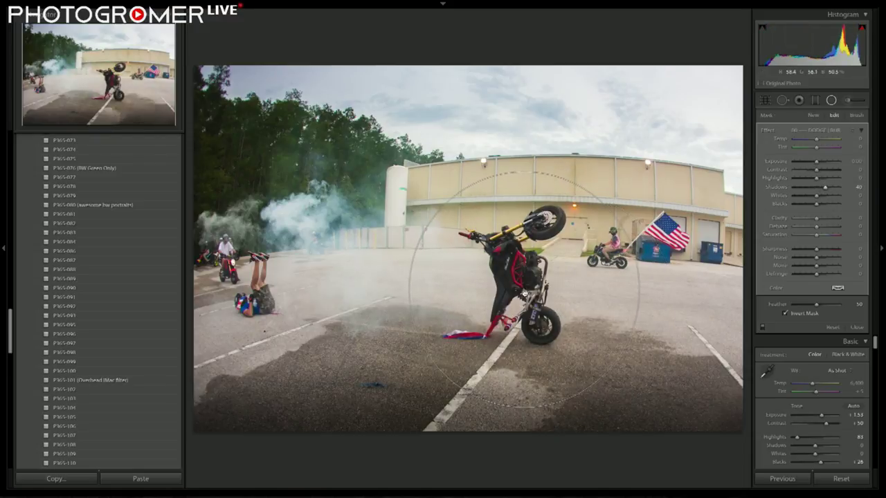
Raise the radial filter's shadows to about 69, clarity to about 42 and saturation to 26, and deselect the filter
left_click(825, 219)
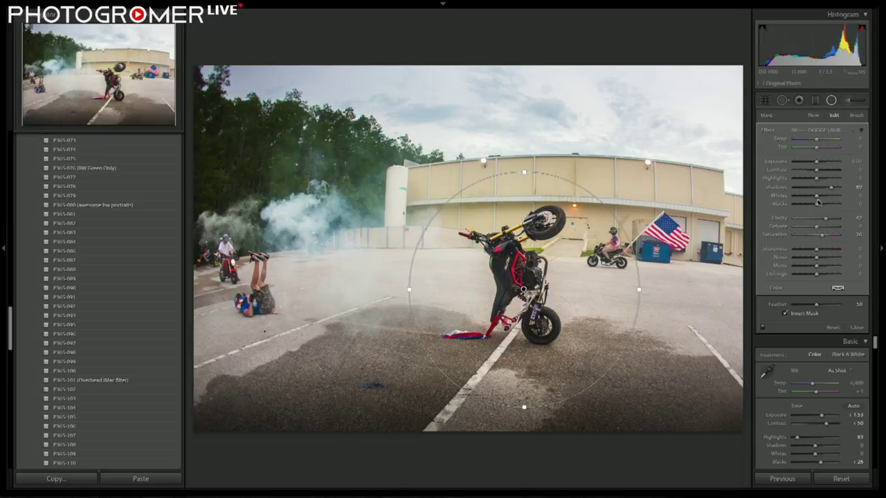
left_click_drag(817, 199, 821, 171)
left_click(449, 193)
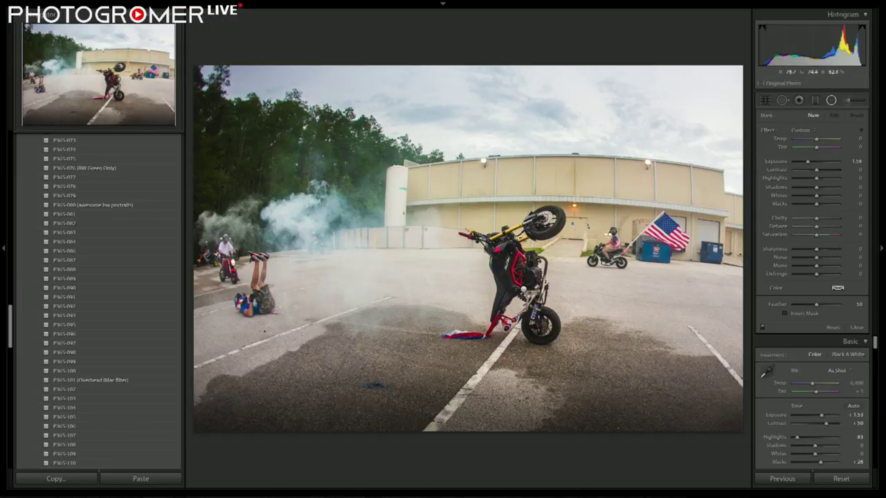
Close the radial filter tool, check the background rider up close, and set the photo's global clarity to +30 and shadows to +33
left_click(832, 101)
left_click(611, 248)
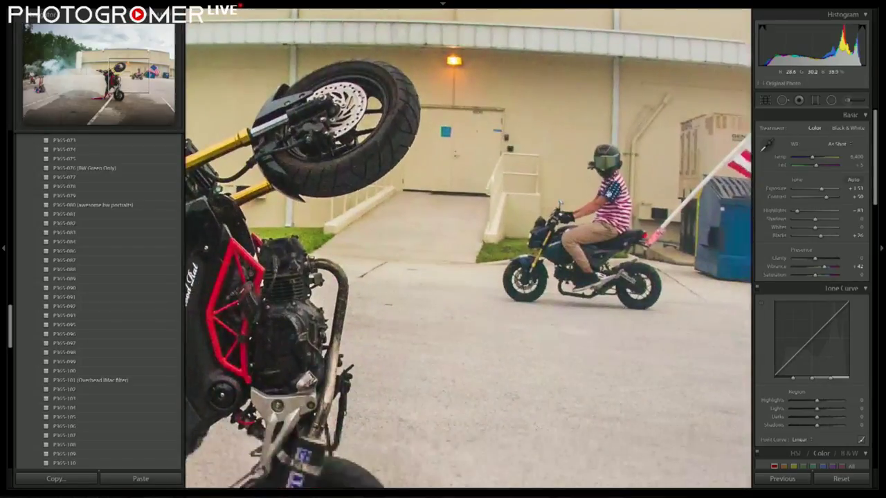
left_click_drag(610, 248, 611, 203)
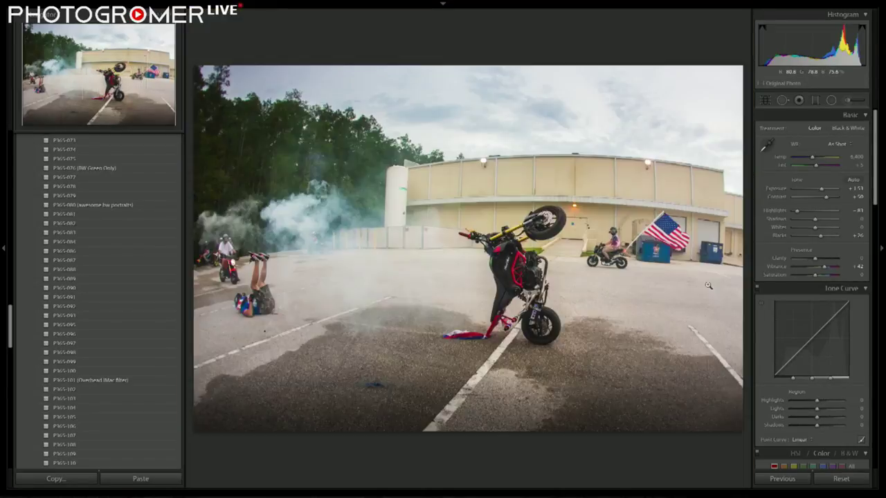
left_click_drag(814, 258, 822, 260)
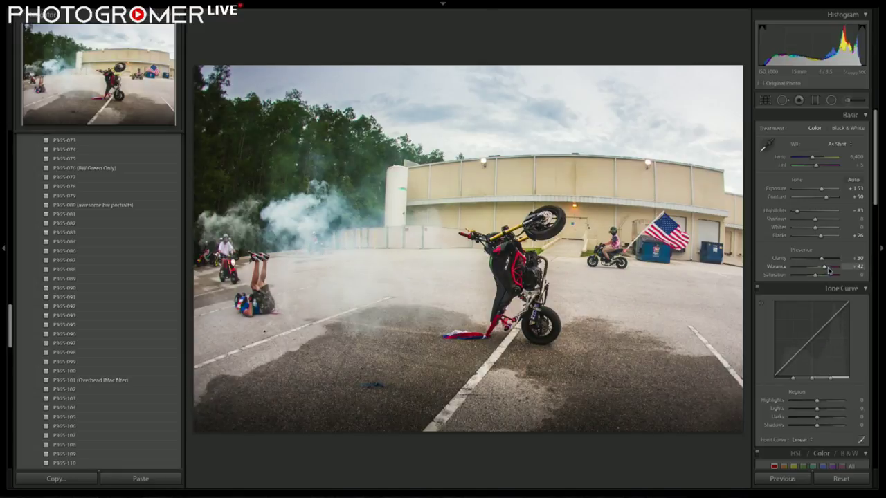
left_click_drag(814, 218, 822, 221)
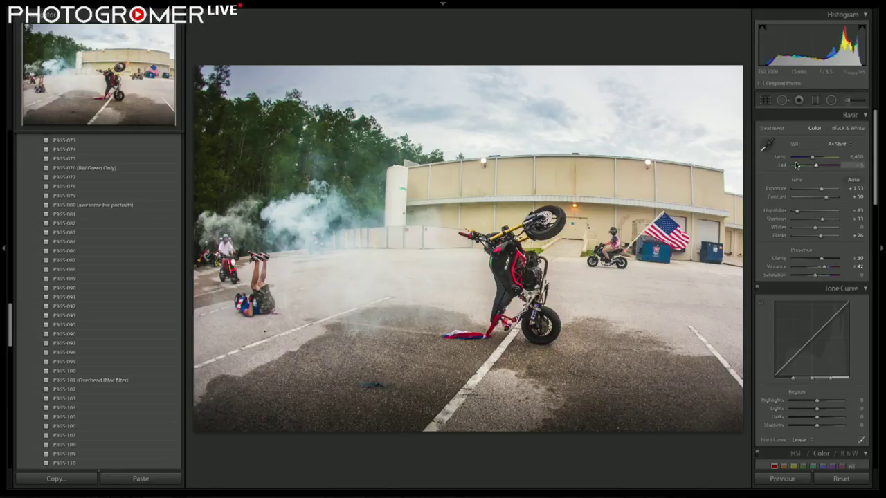
Crop the stunt photo slightly tighter from its upper-right corner, keeping the original aspect ratio
key("r")
left_click_drag(692, 99, 680, 104)
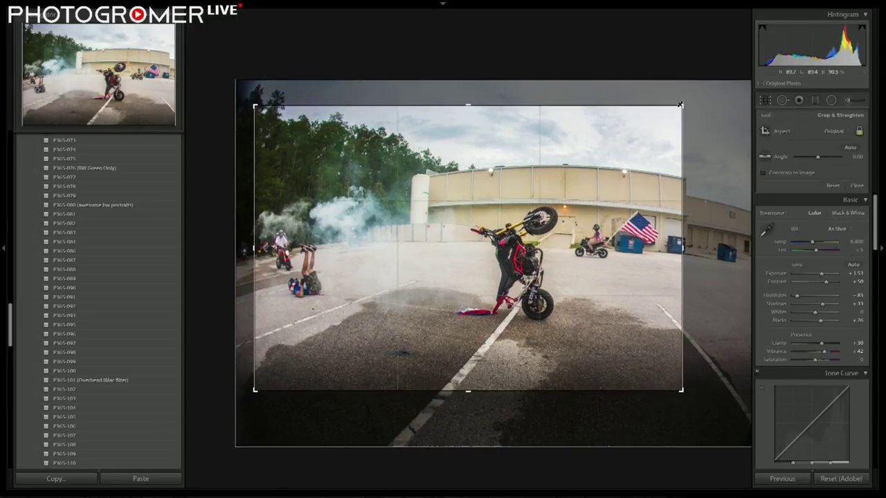
key("r")
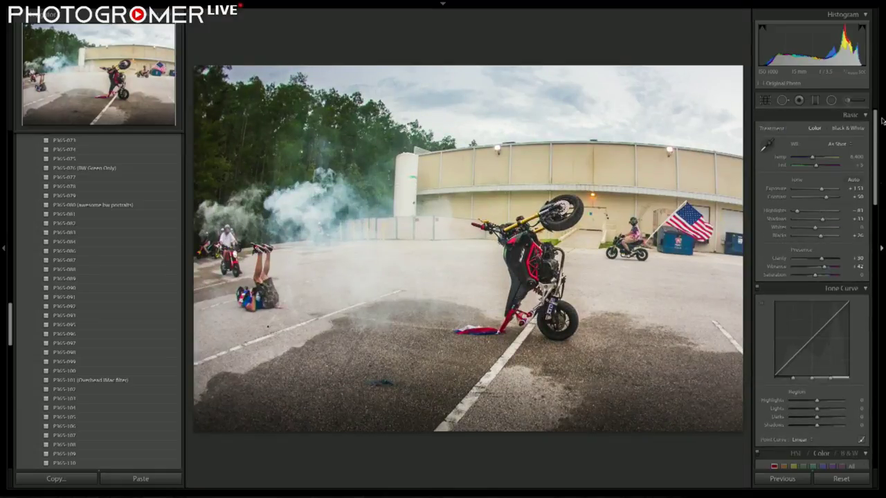
Add a graduated filter across the sky with exposure at 0 and highlights at -100, and shift it slightly upward
left_click(815, 100)
left_click_drag(600, 99, 600, 148)
left_click(799, 178)
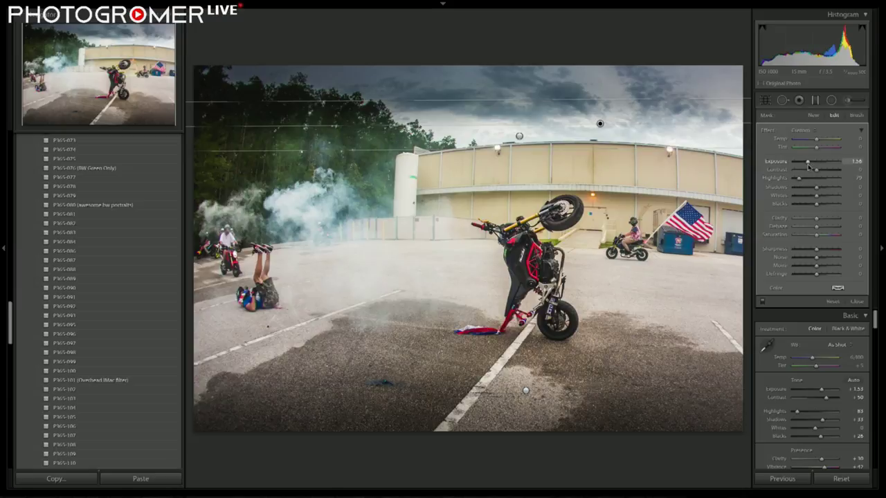
double_click(807, 163)
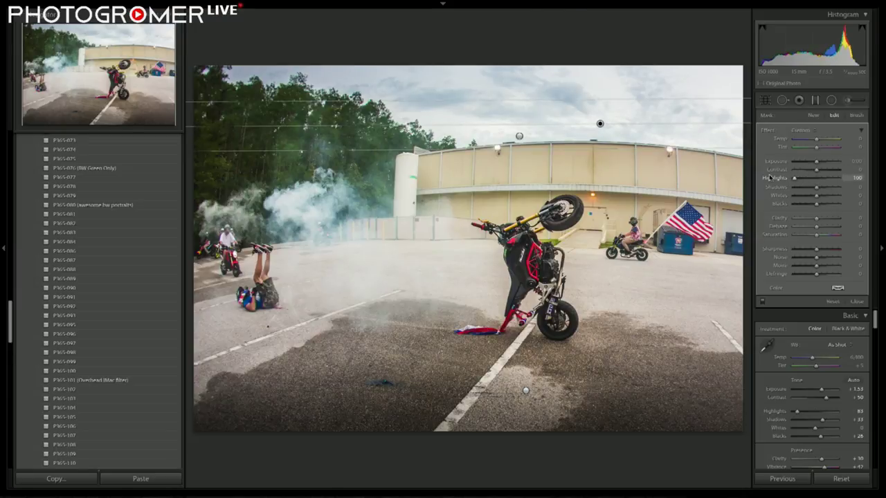
left_click_drag(600, 124, 606, 118)
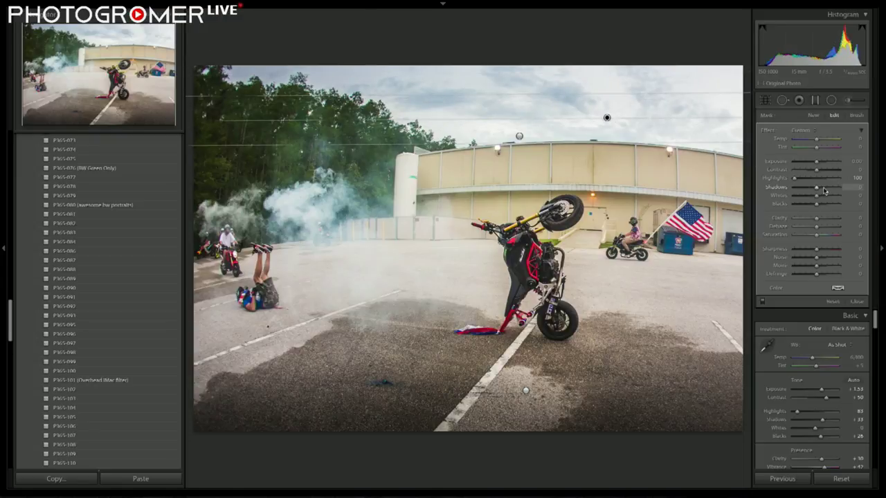
Set the sky filter's whites to -40, contrast to 41 and exposure to -0.33, and tilt and lower it along the roofline
left_click_drag(817, 195, 818, 162)
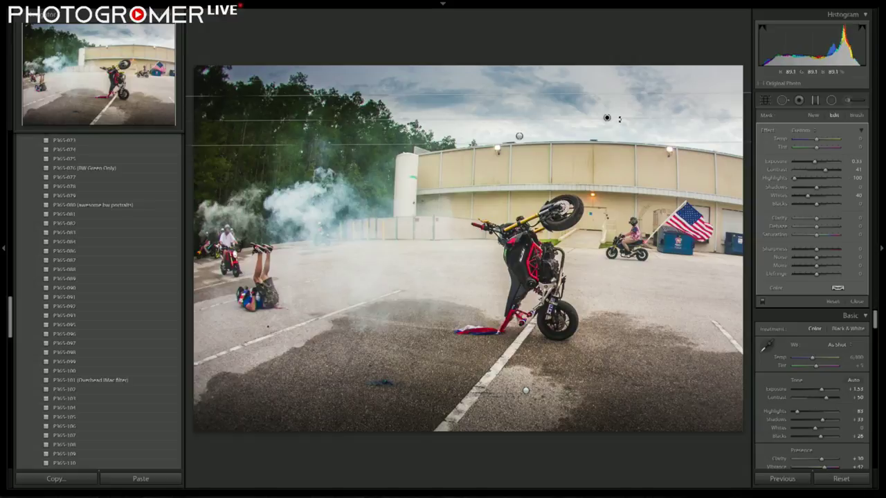
left_click_drag(619, 119, 620, 120)
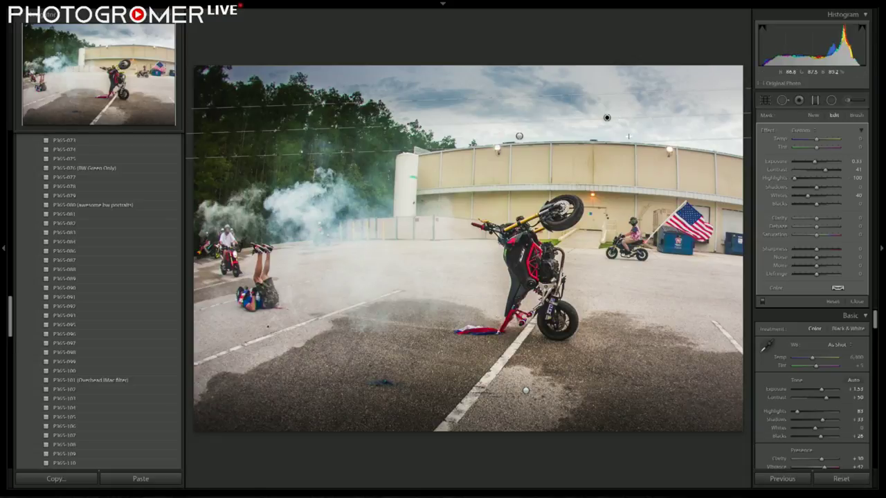
left_click_drag(607, 145, 605, 156)
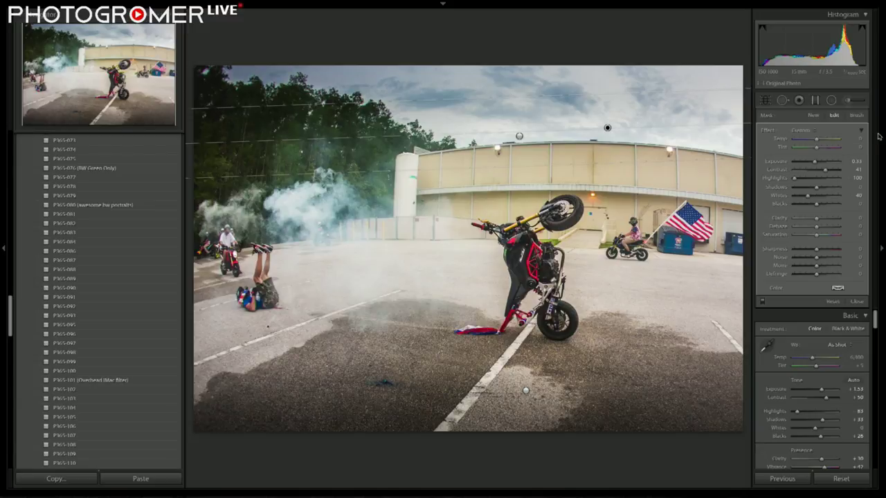
Erase the sky filter from the trees with a size 12 brush, using the mask overlay as a guide
left_click(861, 117)
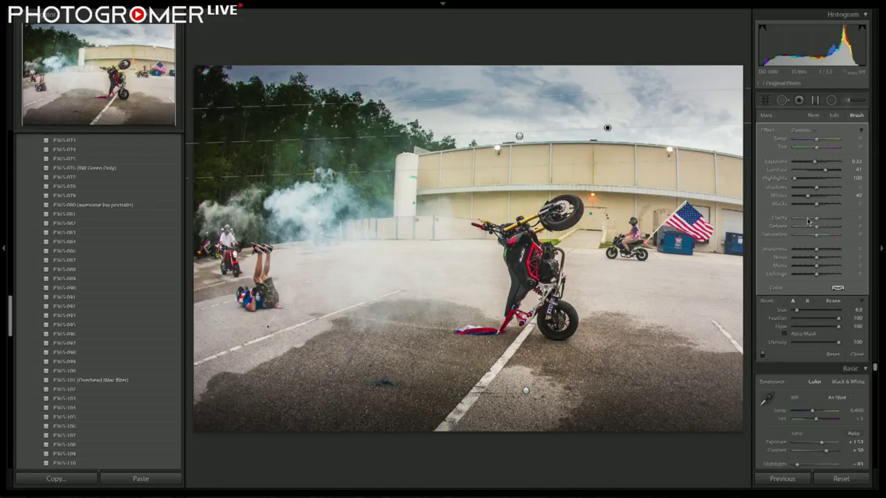
left_click(828, 304)
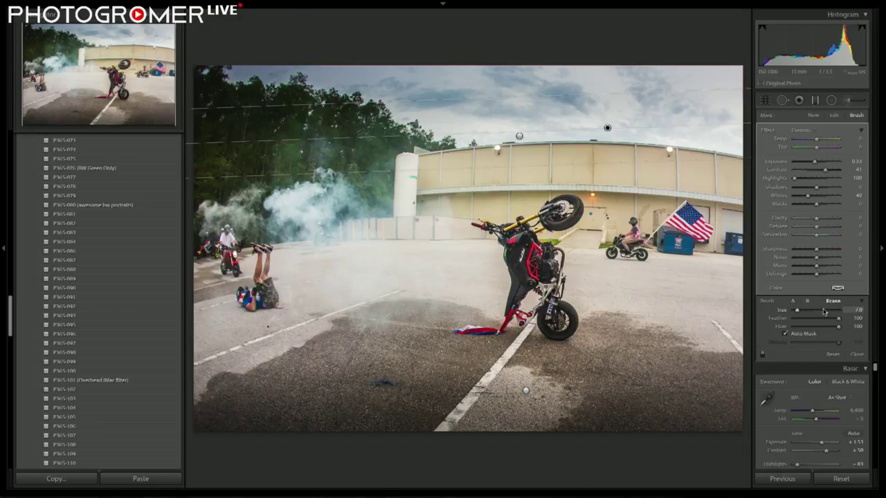
key("o")
scroll(374, 131, "up", 5)
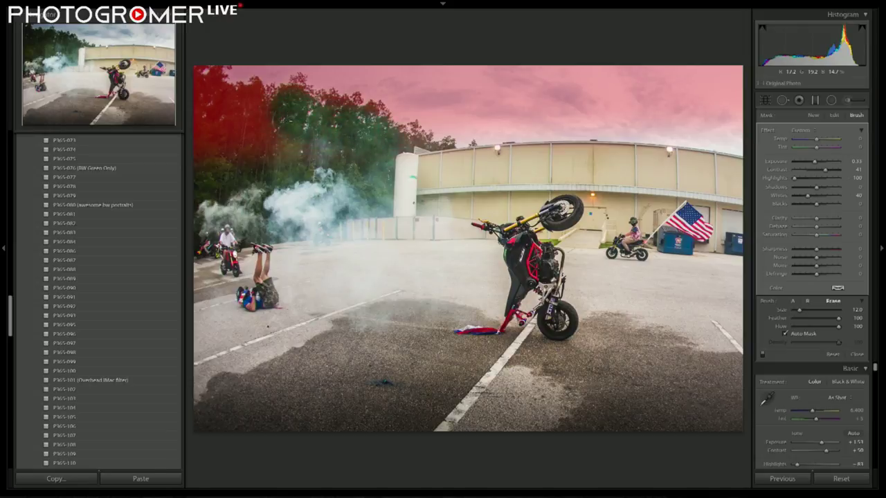
mouse_move(201, 90)
left_mouse_down()
mouse_move(198, 135)
mouse_move(246, 149)
mouse_move(238, 104)
mouse_move(248, 109)
mouse_move(213, 90)
left_mouse_up()
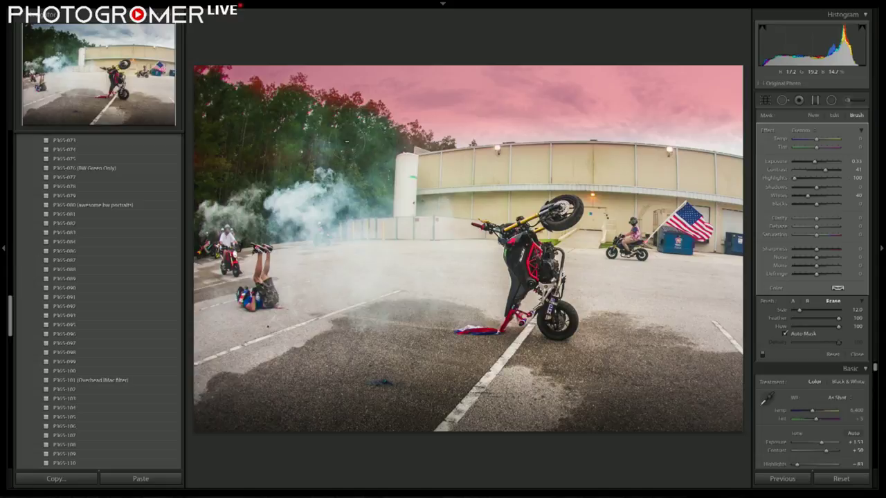
key("o")
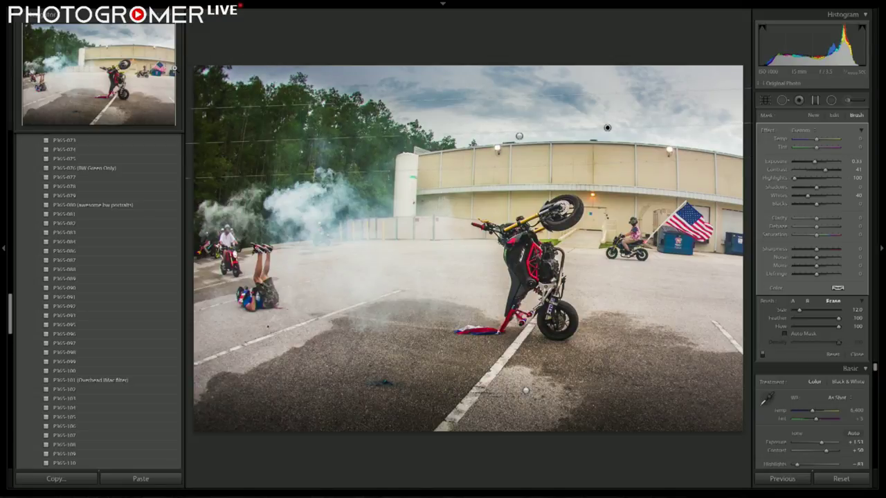
Deselect the sky filter and compare the stunt photo before and after the edits
key("Escape")
key("backslash")
key("backslash")
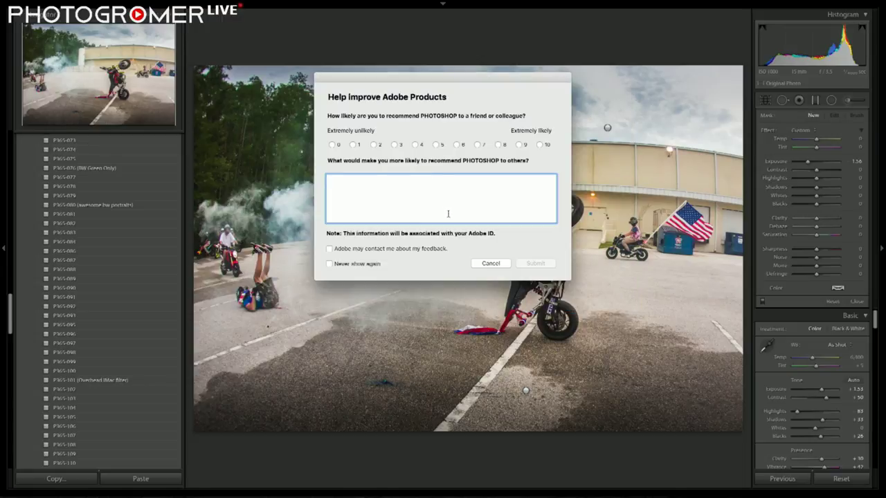
Dismiss the feedback survey and open the stunt photo in Photoshop using its embedded color profile
left_click(493, 265)
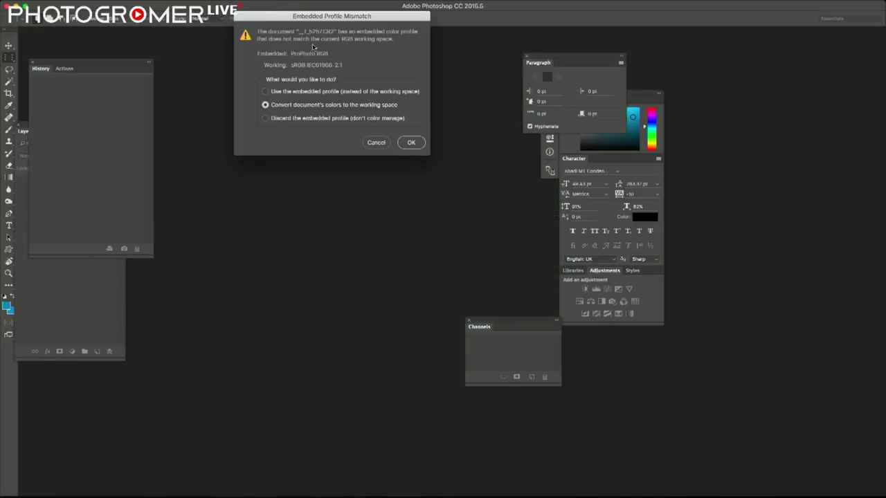
left_click(295, 91)
left_click(411, 143)
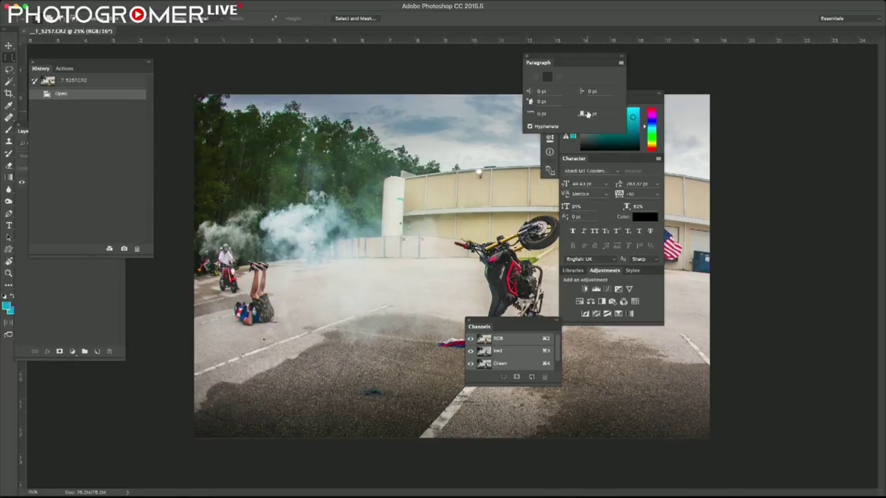
Move the floating Paragraph, Color and Channels panel groups off the photo
left_click_drag(589, 63, 775, 81)
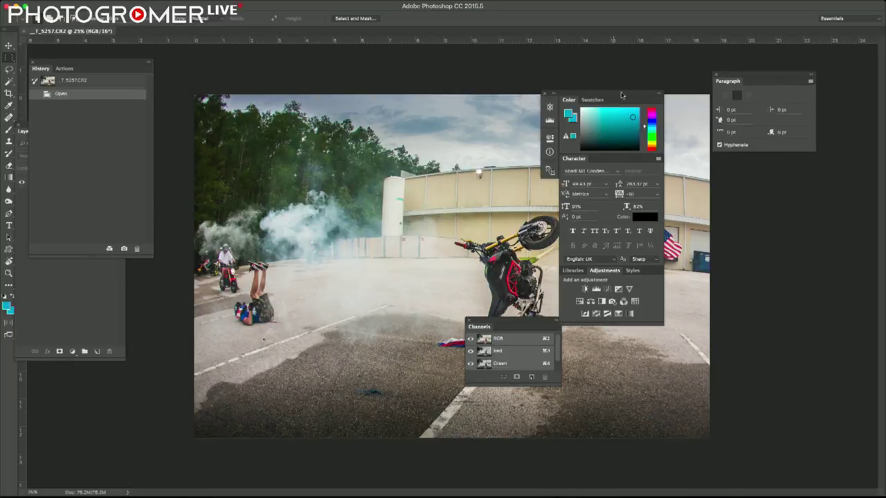
left_click_drag(641, 94, 885, 100)
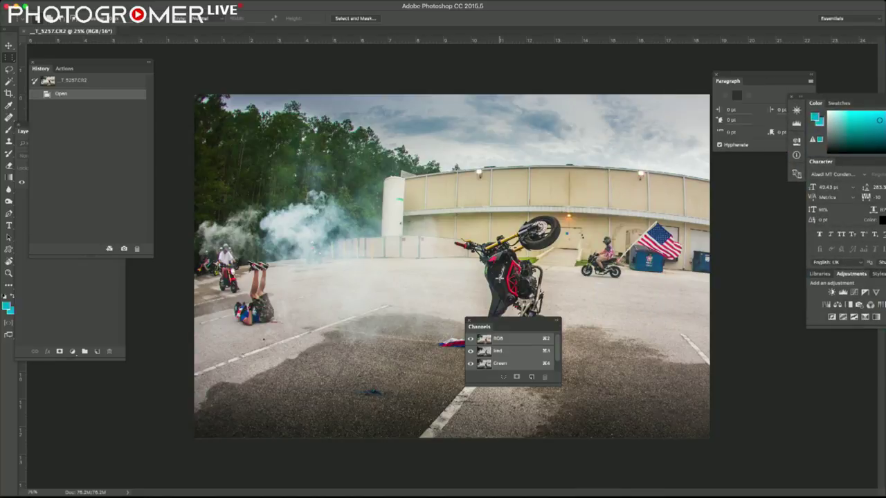
left_click_drag(502, 328, 830, 331)
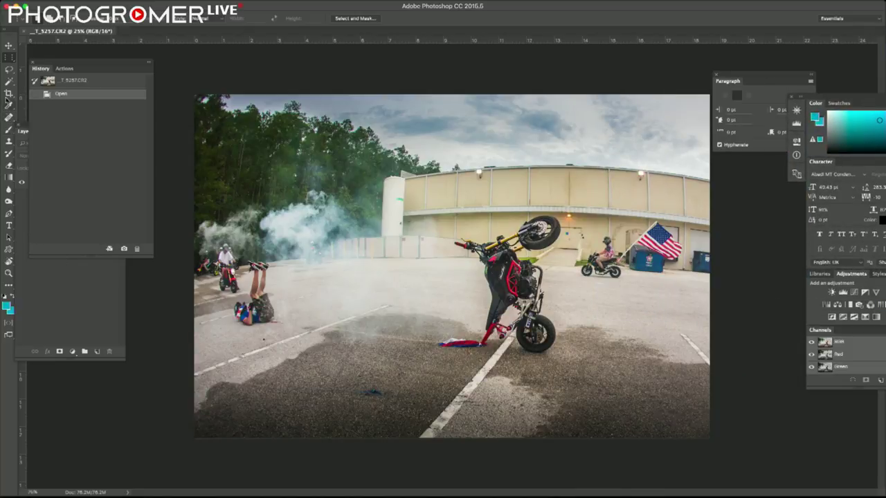
Clone out the blue debris on the dark pavement with an enlarged Clone Stamp brush, sampling the nearby asphalt
left_click(10, 141)
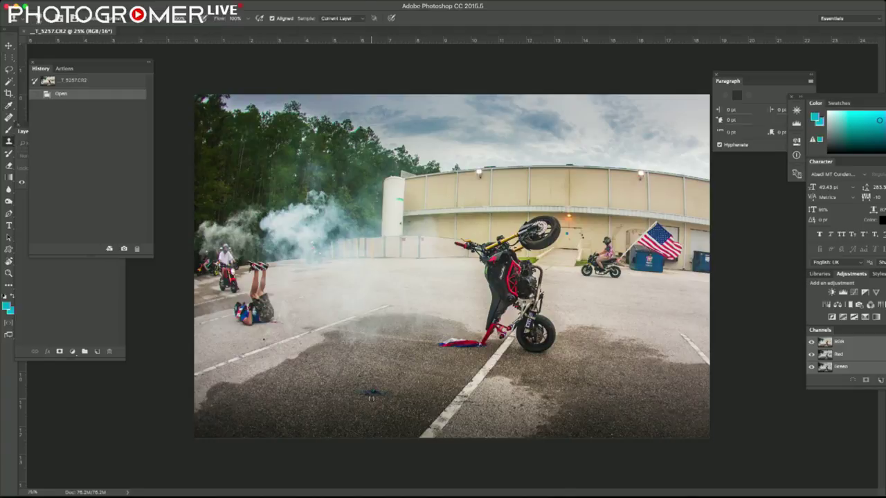
scroll(371, 397, "up", 5)
scroll(415, 353, "down", 1)
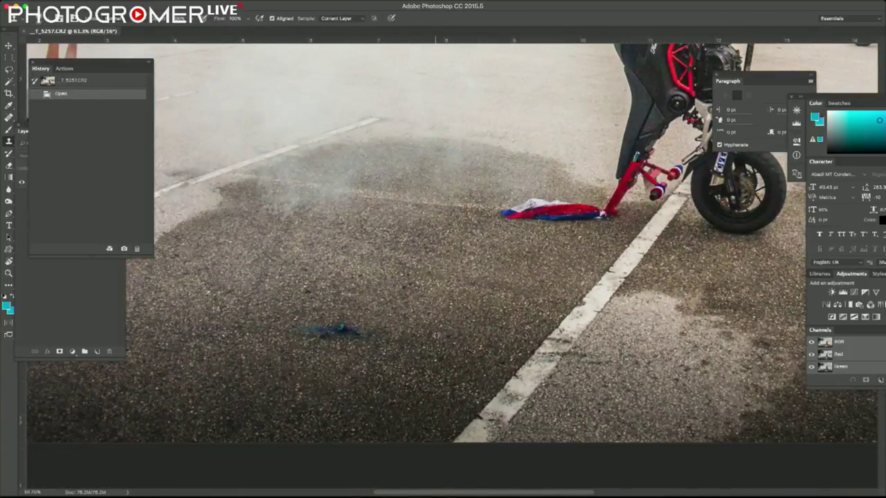
left_click(476, 341)
left_click(482, 344)
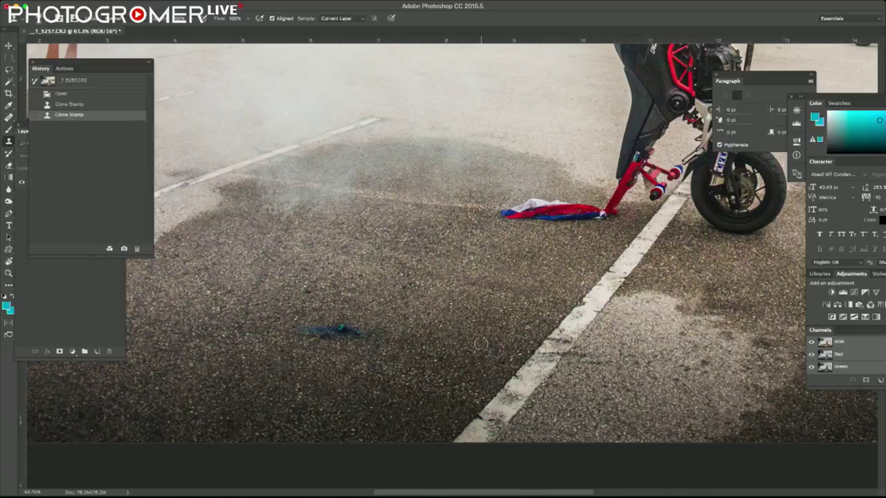
right_click(481, 343)
left_click_drag(554, 355, 568, 356)
key("Return")
mouse_move(420, 334)
left_mouse_down()
mouse_move(330, 326)
mouse_move(287, 338)
left_mouse_up()
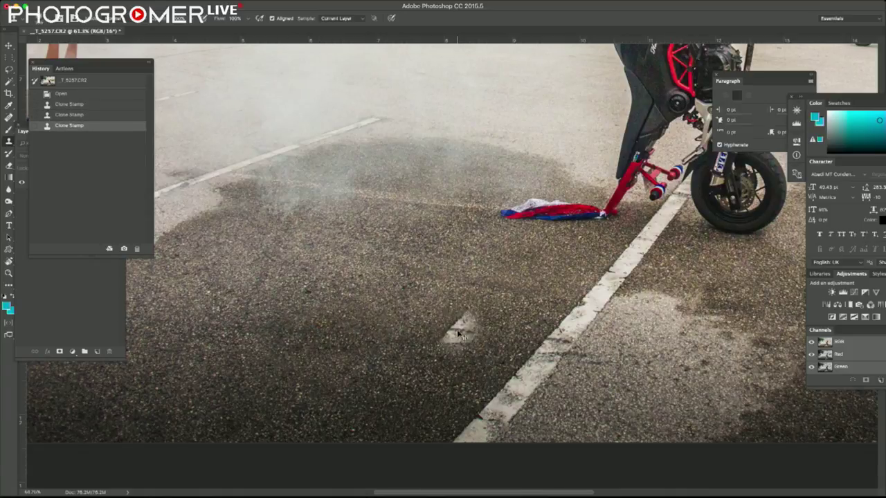
left_click(460, 336)
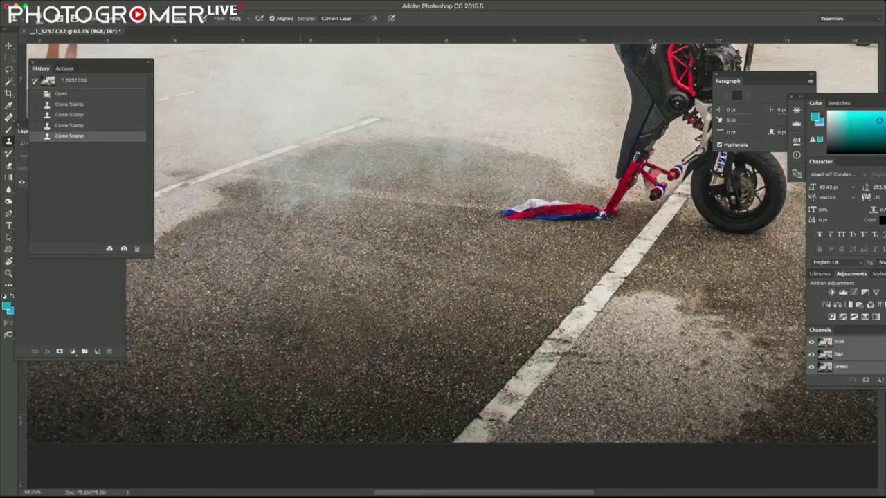
left_click_drag(256, 312, 269, 316)
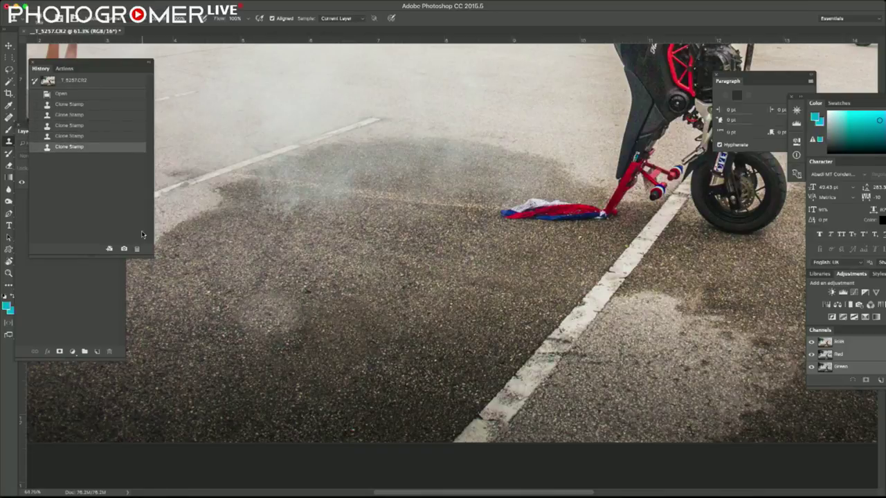
Undo the last clone stroke and retouch the dark pavement with a resized Spot Healing Brush
key("j")
key("ctrl+z")
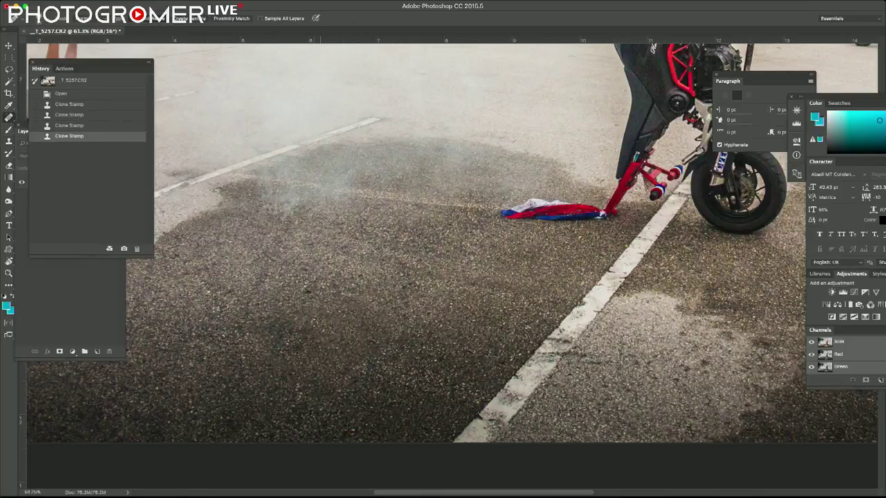
left_click(450, 261)
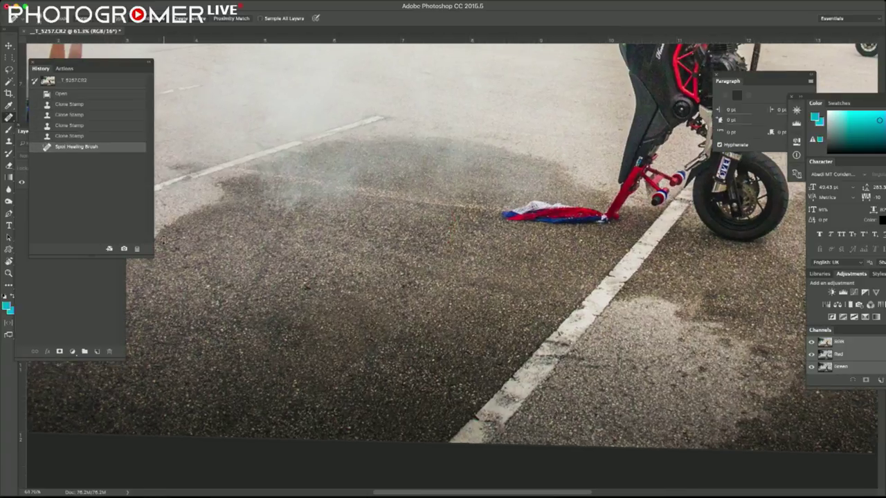
right_click(235, 270)
left_click(286, 286)
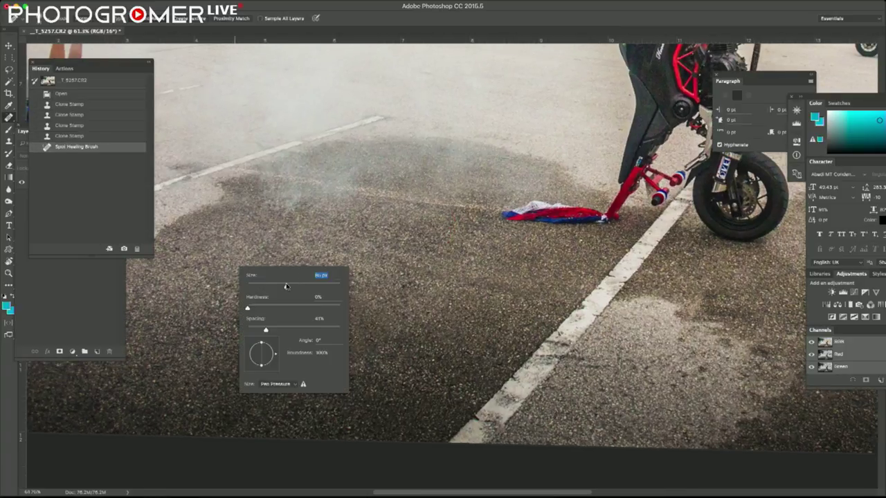
left_click(320, 216)
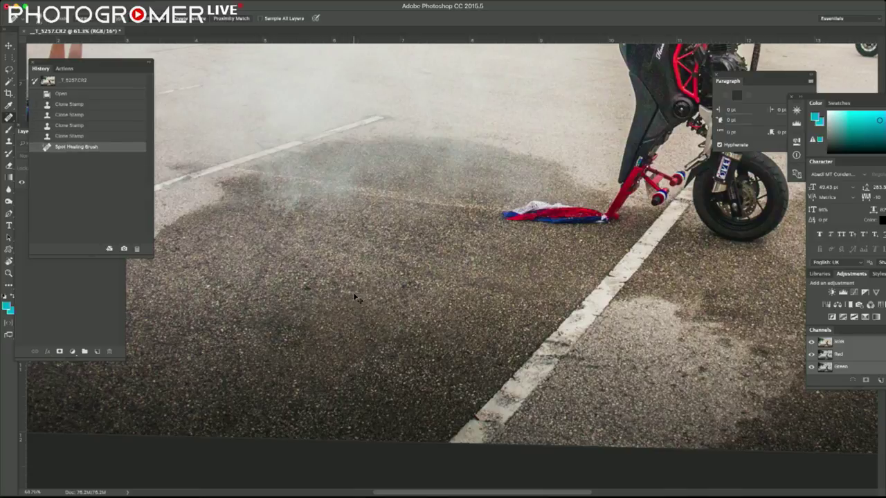
left_click(310, 287)
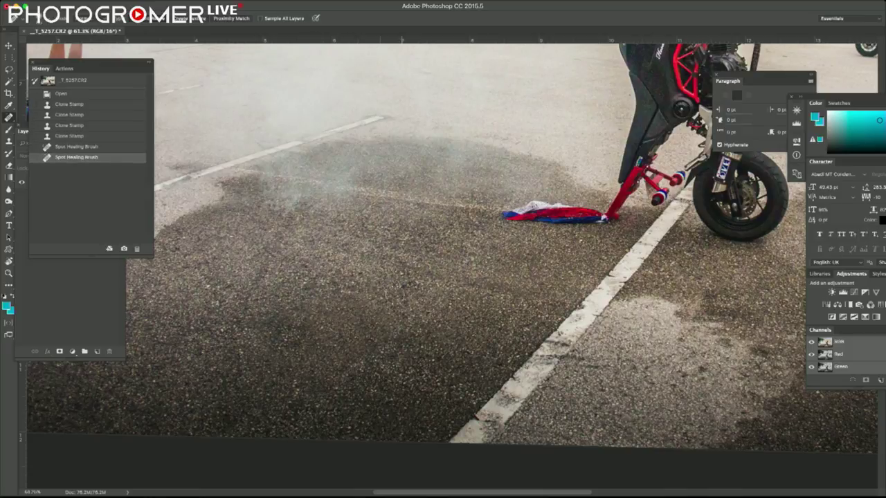
Remove the dark spots on the light pavement beside the fallen rider with the Spot Healing Brush
scroll(488, 348, "left", 10)
scroll(553, 354, "left", 10)
scroll(554, 353, "up", 8)
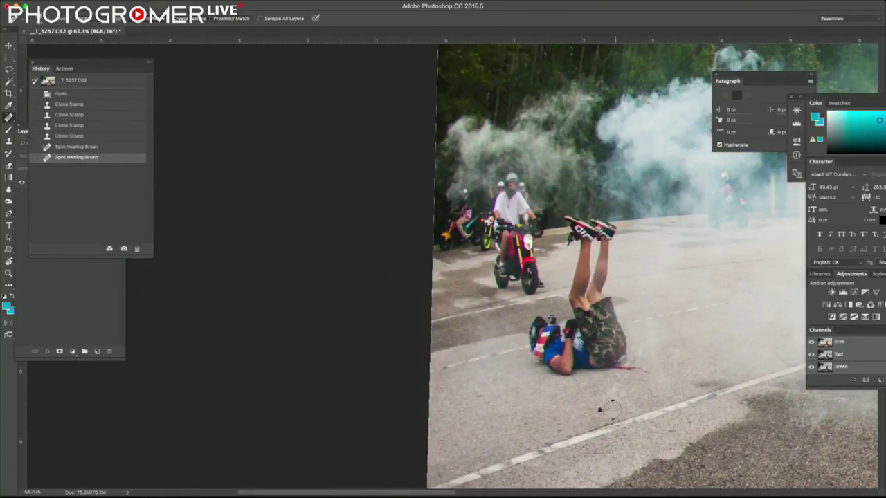
left_click(602, 409)
left_click(599, 409)
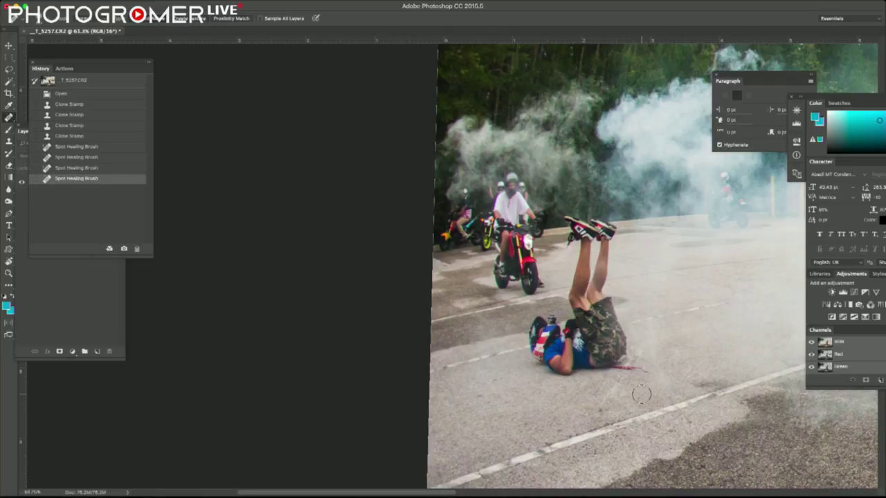
left_click(600, 413)
Try to remove the green lettering from the white tank with the Spot Healing Brush
scroll(658, 384, "right", 10)
scroll(658, 384, "up", 8)
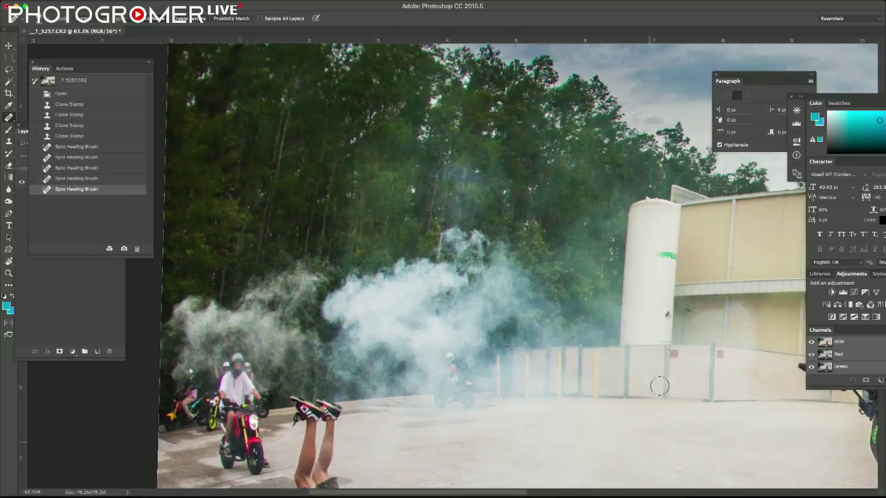
scroll(658, 387, "up", 2)
left_click_drag(654, 358, 693, 367)
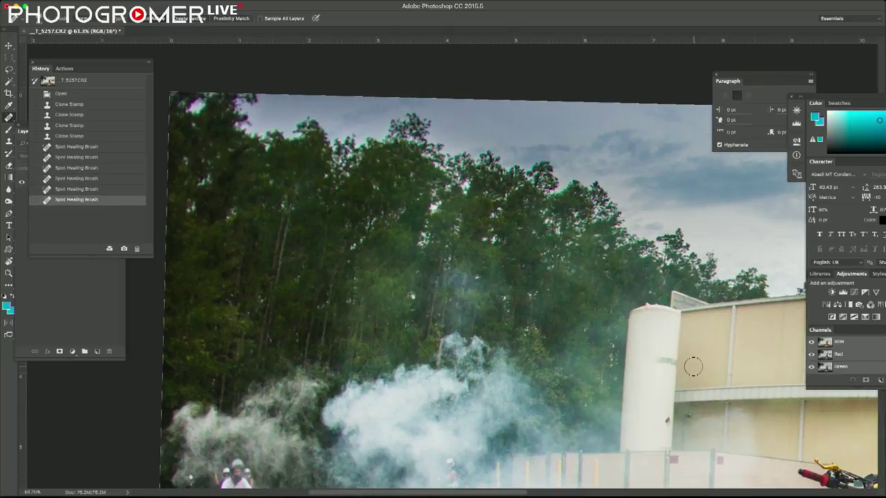
key("ctrl+z")
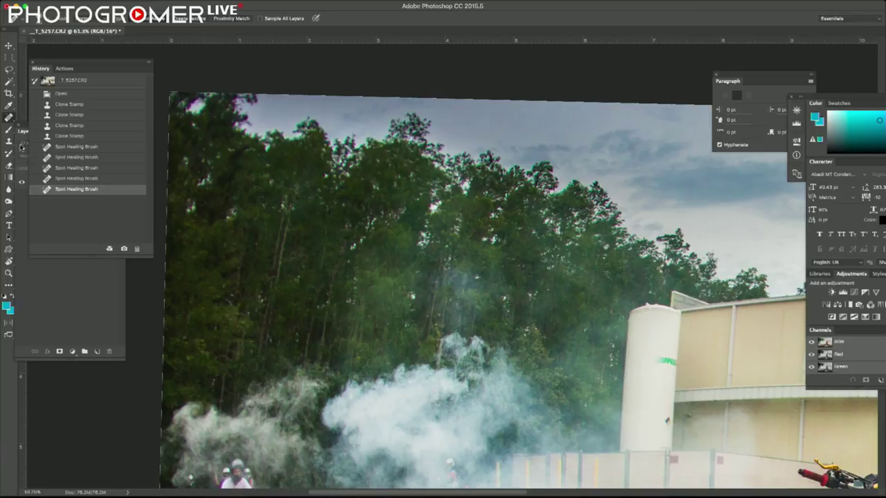
Clone out the green lettering and the small dark mark on the white tank with a smaller Clone Stamp brush
left_click(8, 142)
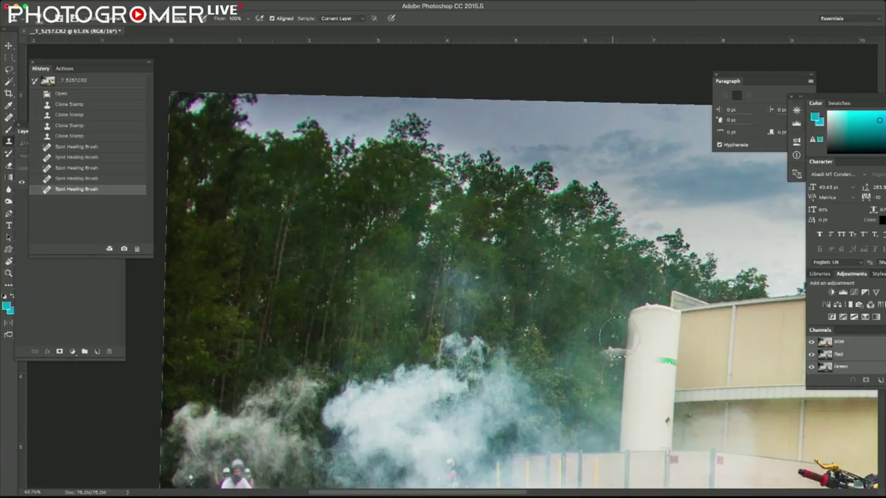
left_click(671, 359)
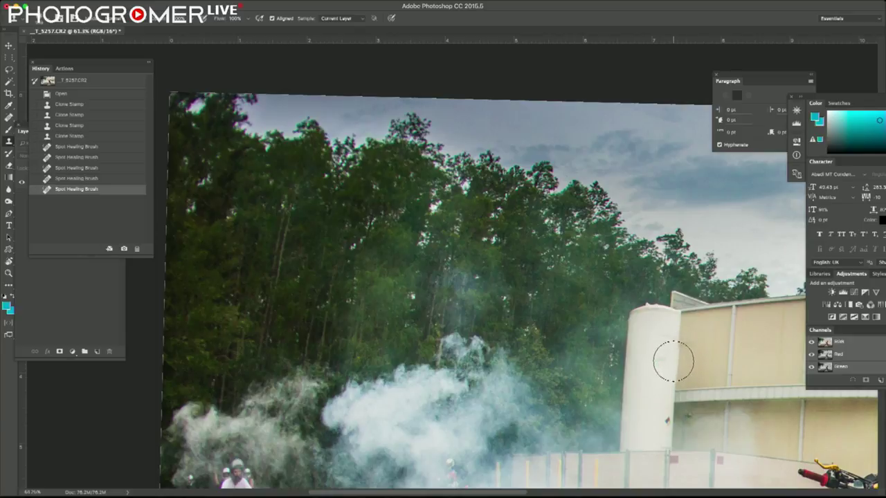
right_click(675, 357)
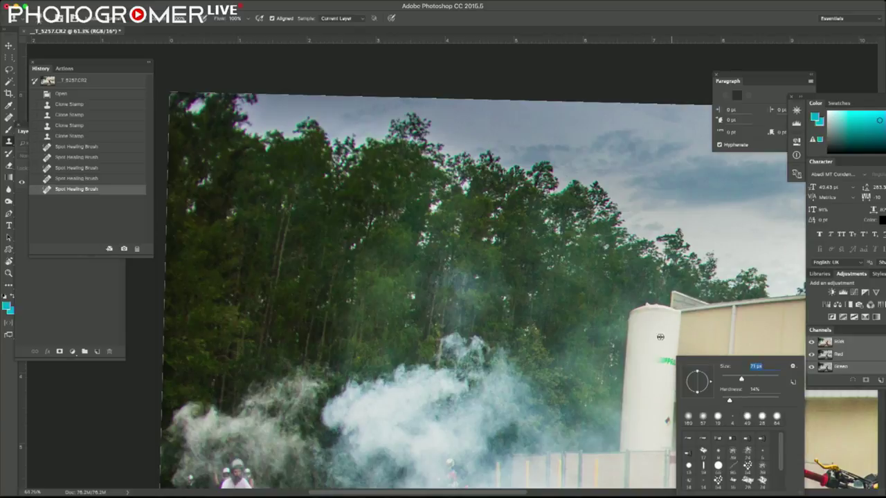
key("Return")
left_click_drag(672, 361, 647, 360)
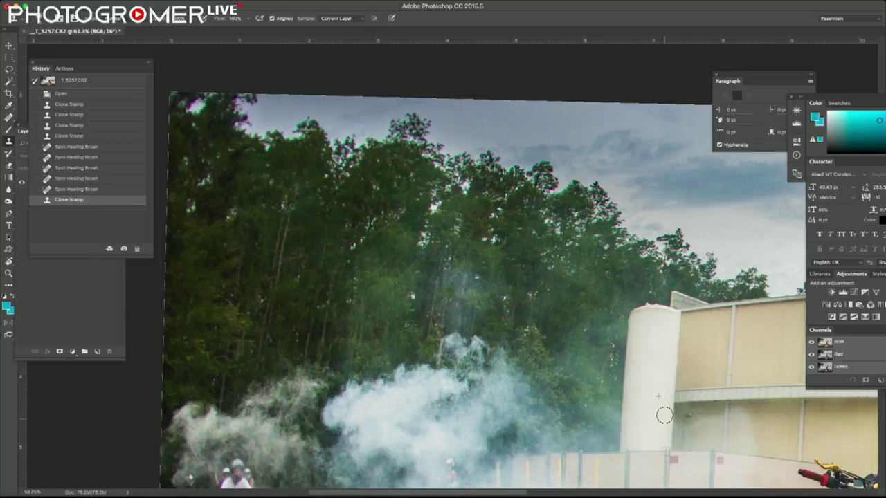
left_click(664, 415)
Clone out the small reddish signs on the fence beside the white tank
scroll(667, 415, "right", 3)
scroll(668, 415, "down", 2)
left_click_drag(629, 392, 574, 390)
left_click(635, 398)
left_click(619, 391)
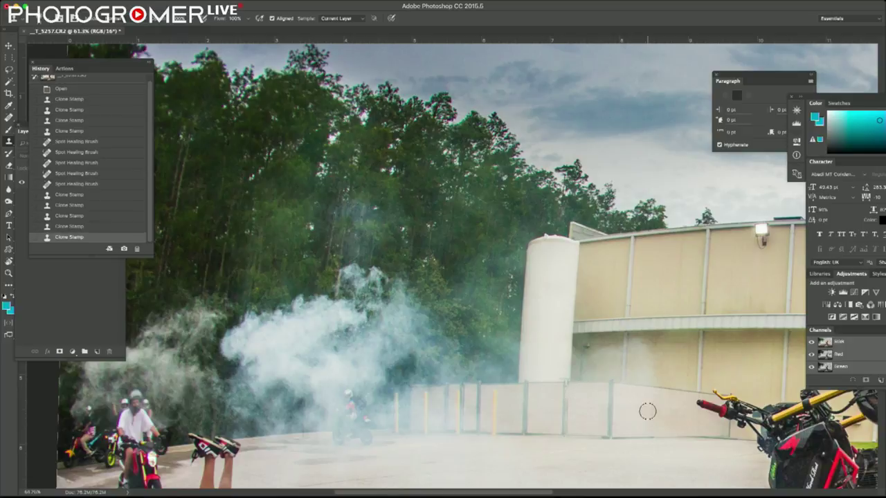
Inspect the building, flag rider, wheelie bike and smoke areas for remaining distractions, ending with the whole photo
scroll(646, 409, "right", 15)
scroll(519, 342, "down", 2)
scroll(231, 371, "down", 2)
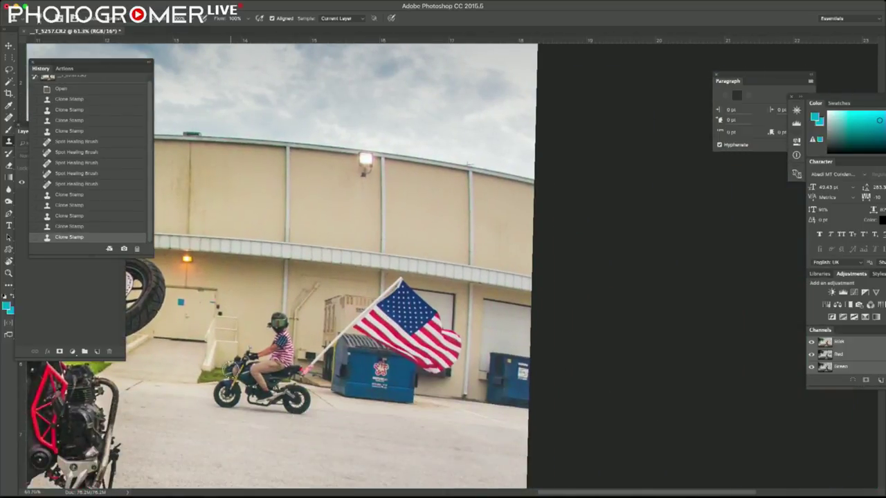
scroll(231, 371, "left", 10)
scroll(393, 404, "up", 2)
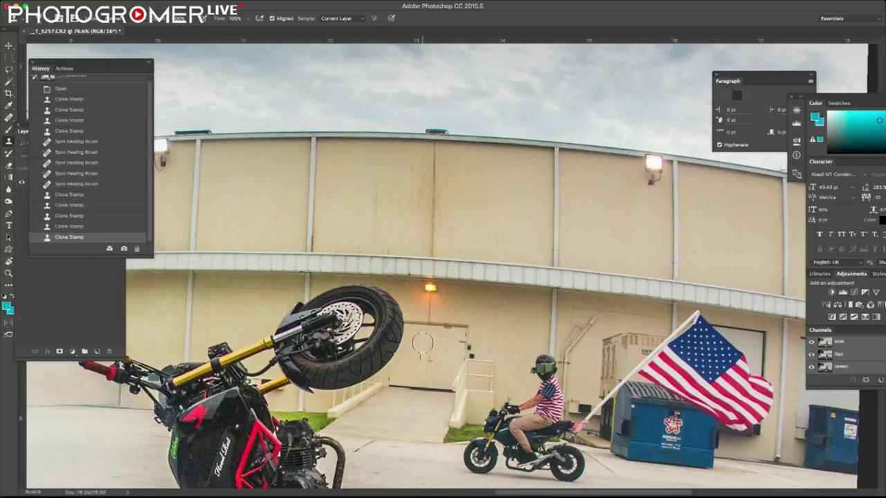
scroll(429, 367, "down", 2)
scroll(429, 370, "down", 4)
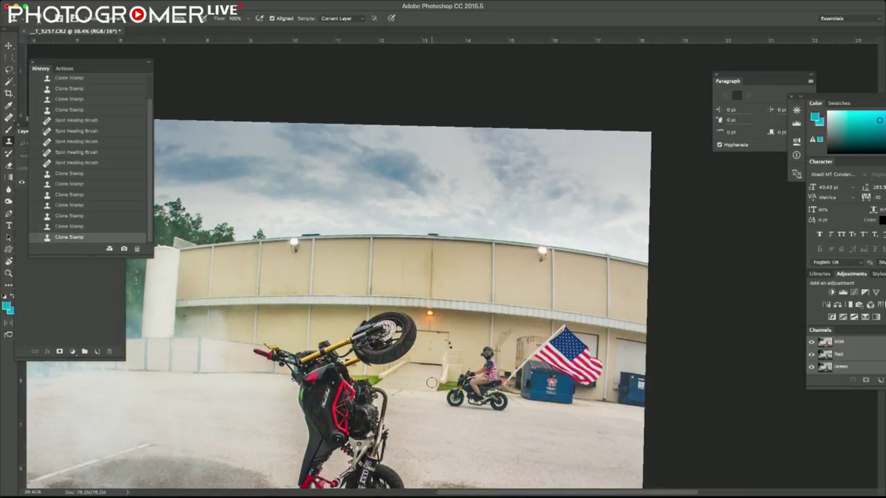
scroll(590, 262, "up", 5)
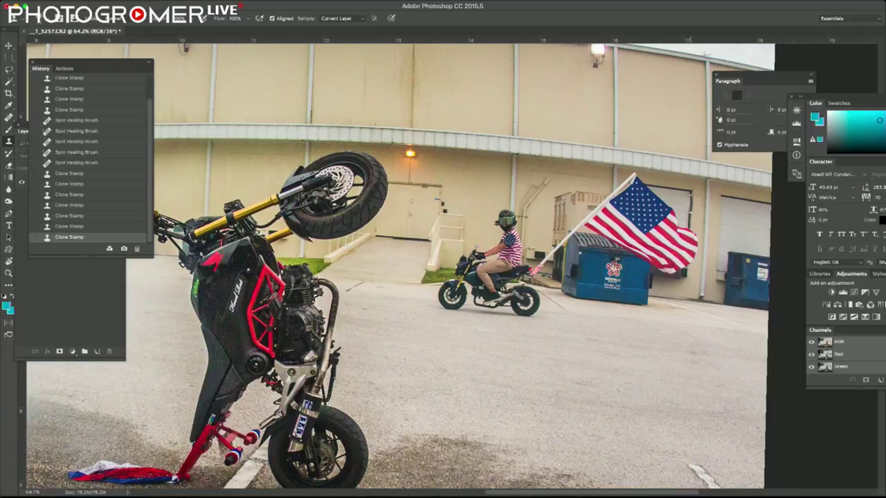
scroll(640, 280, "left", 10)
scroll(640, 281, "up", 2)
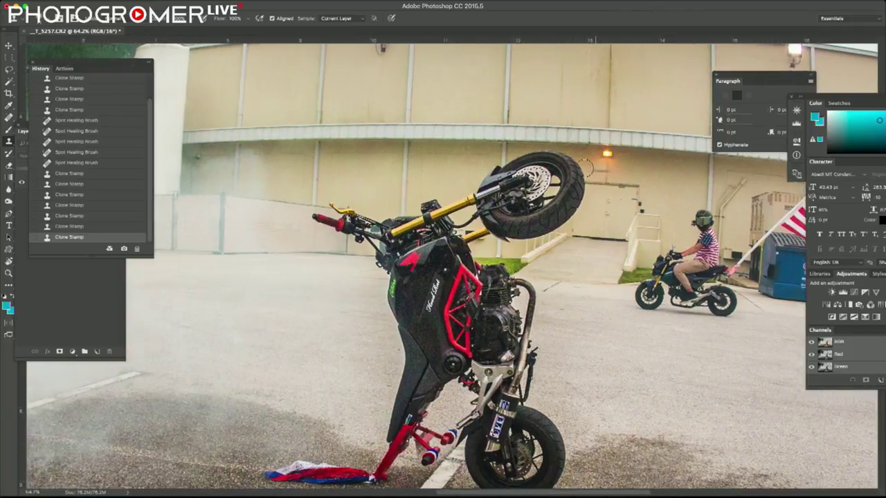
scroll(572, 167, "up", 2)
scroll(571, 167, "left", 3)
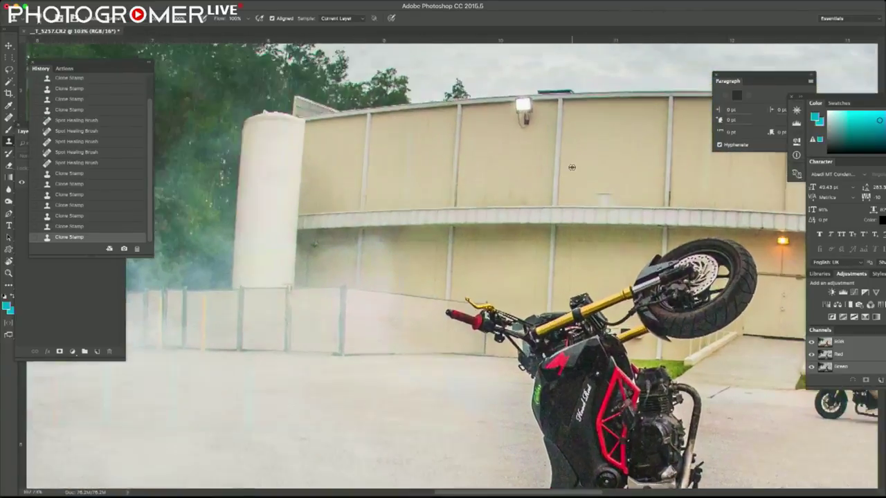
scroll(623, 156, "down", 3)
scroll(633, 140, "up", 1)
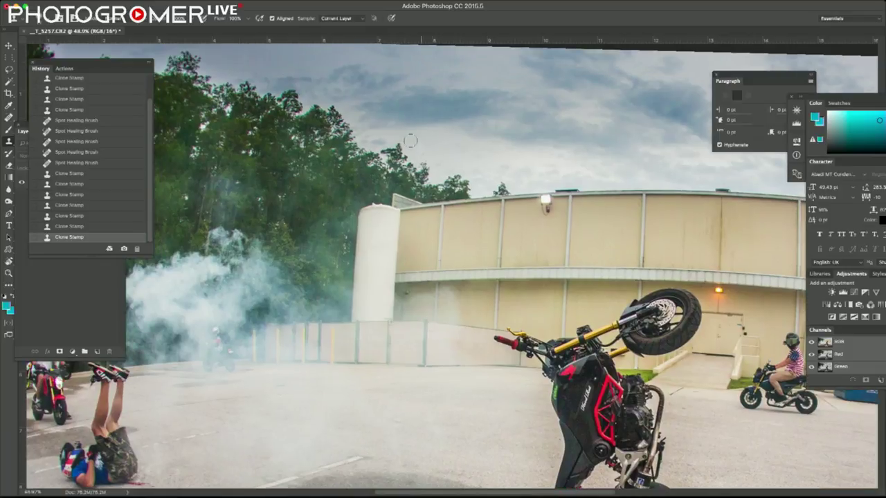
scroll(563, 150, "down", 2)
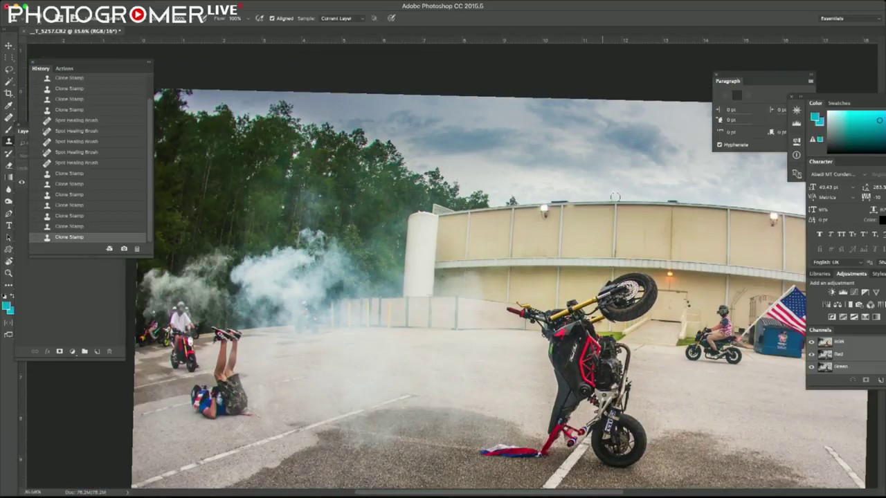
scroll(388, 168, "down", 2)
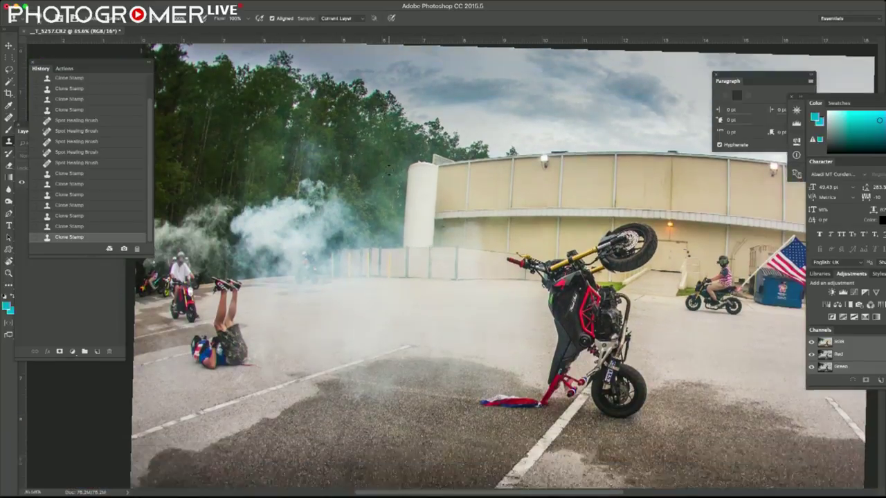
scroll(388, 168, "down", 3)
scroll(388, 169, "down", 4)
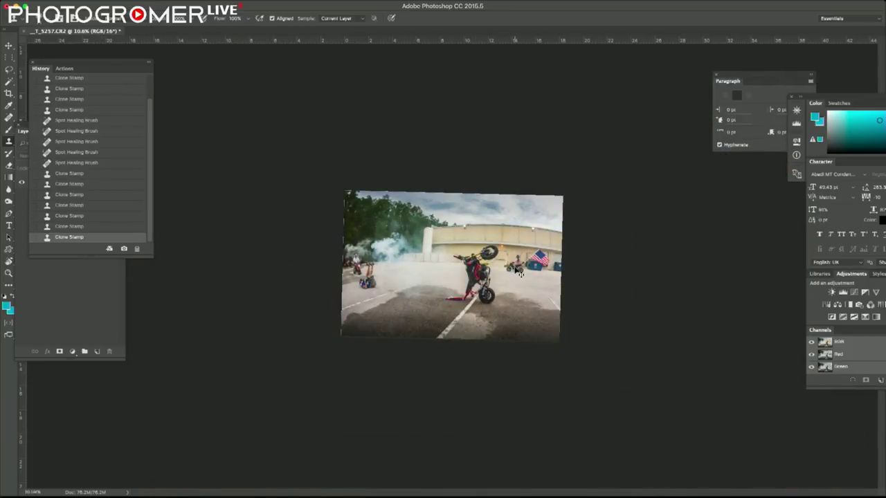
Save the retouched photo, switch to Lightroom and open the fourth photo from the library grid
key("ctrl+s")
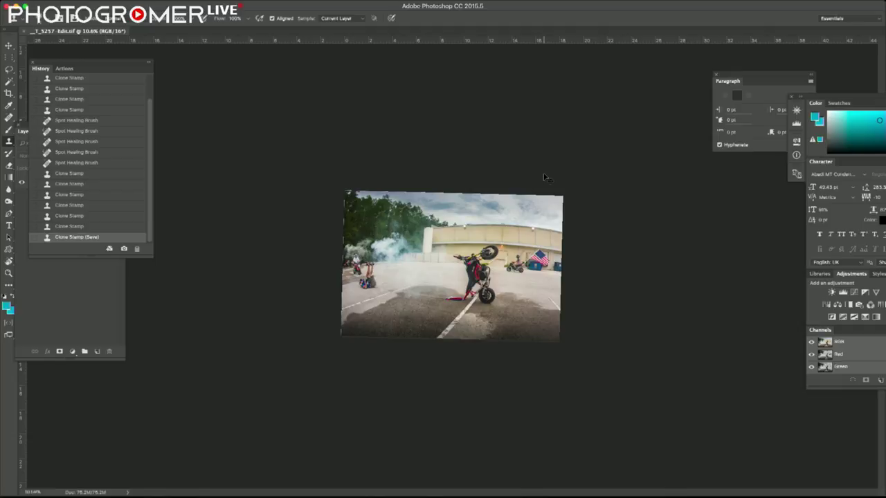
key("super+Tab")
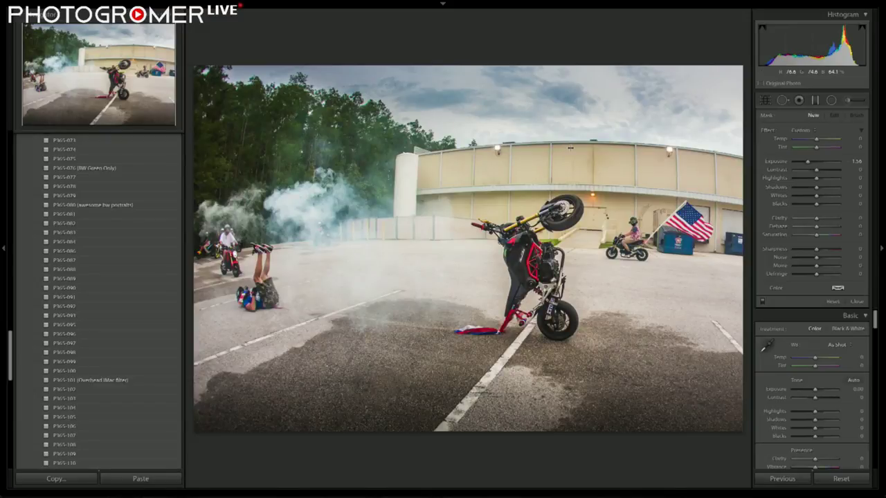
key("g")
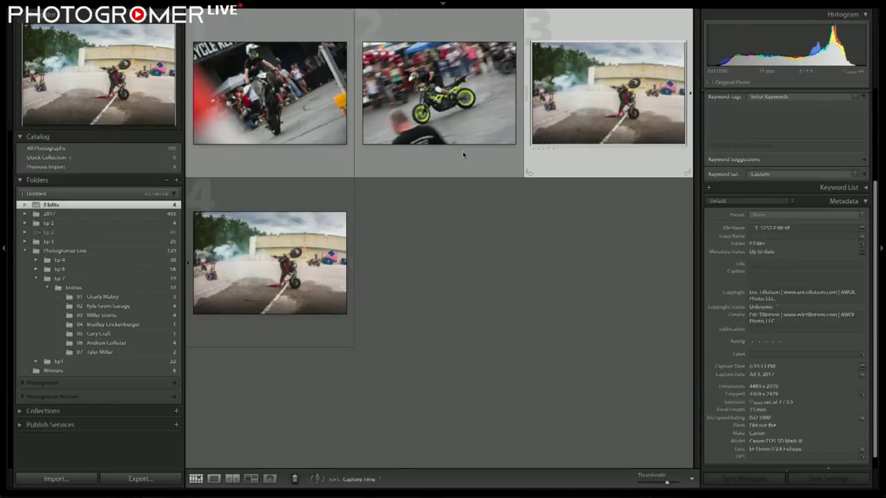
double_click(269, 262)
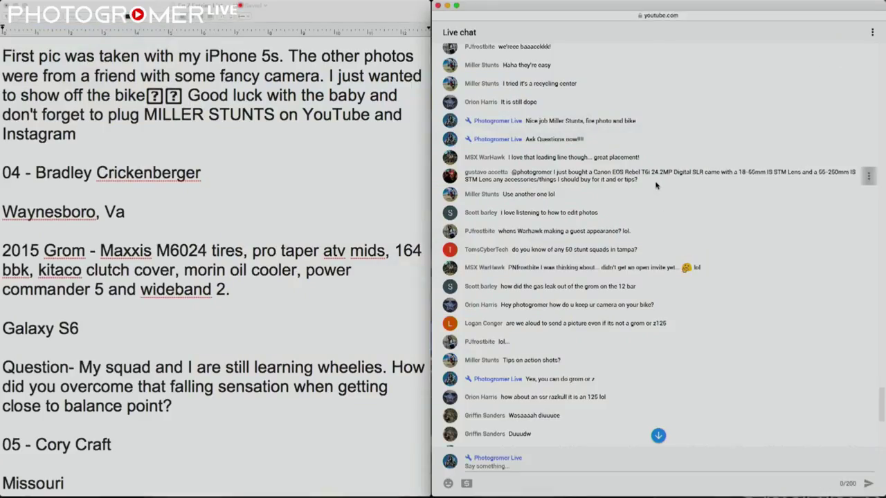
Highlight the live-chat question about accessories for the Canon EOS Rebel T6i and read it
triple_click(467, 174)
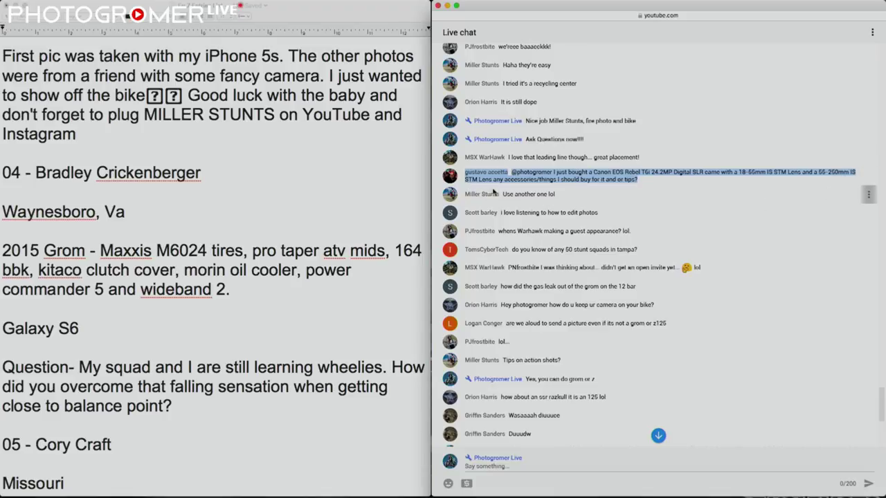
left_click(579, 190)
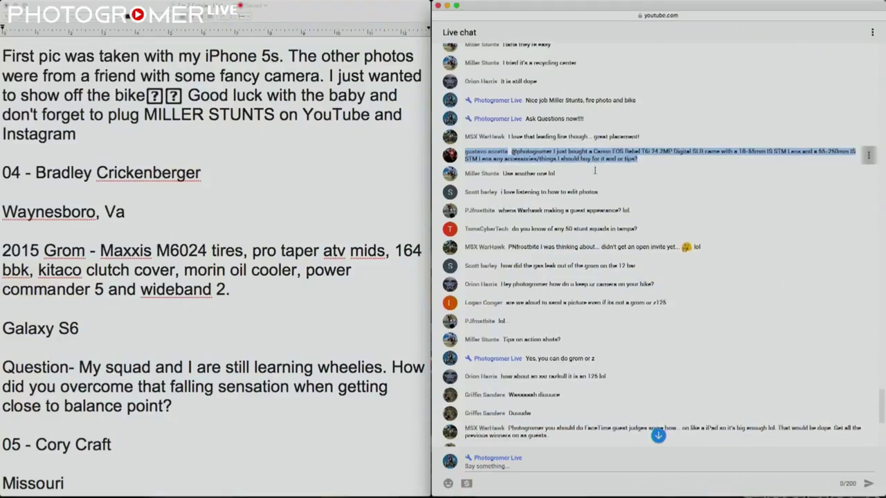
scroll(597, 171, "down", 2)
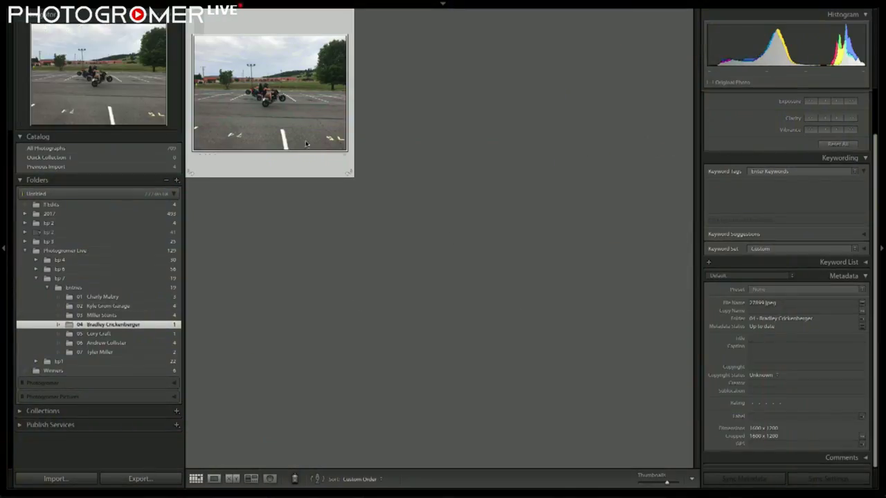
Open entry 04's two-rider wheelie photo in Develop and browse the Adjustment Brush effect presets
double_click(307, 145)
key("d")
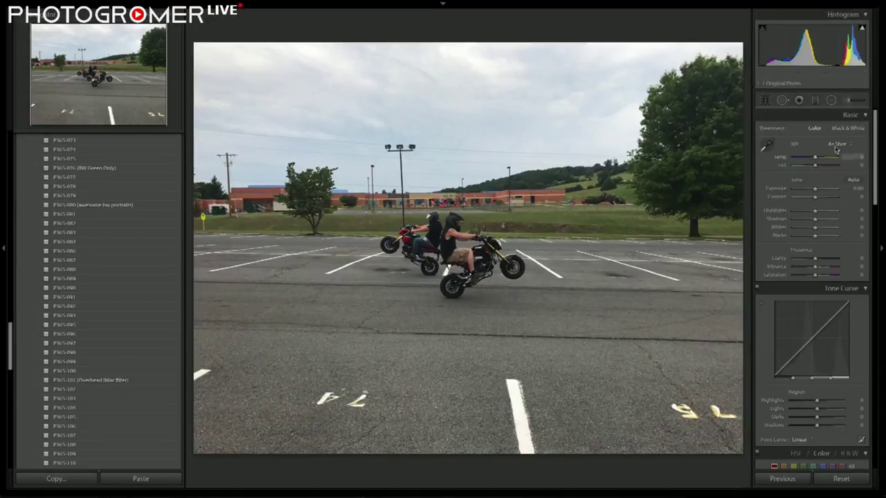
left_click(847, 101)
left_click(809, 131)
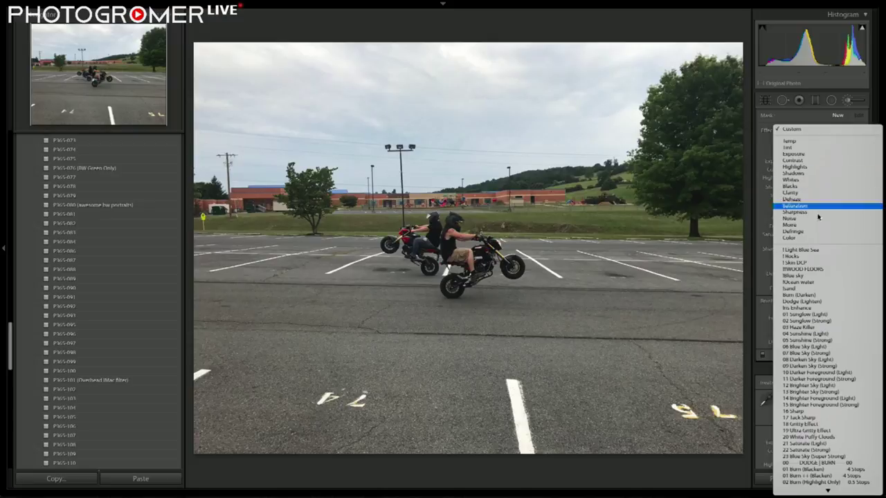
scroll(825, 353, "down", 3)
scroll(825, 360, "down", 6)
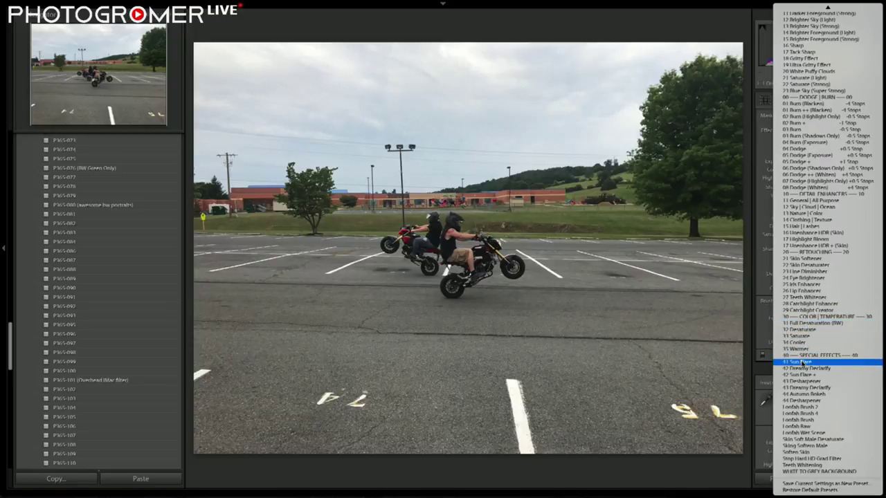
left_click(739, 169)
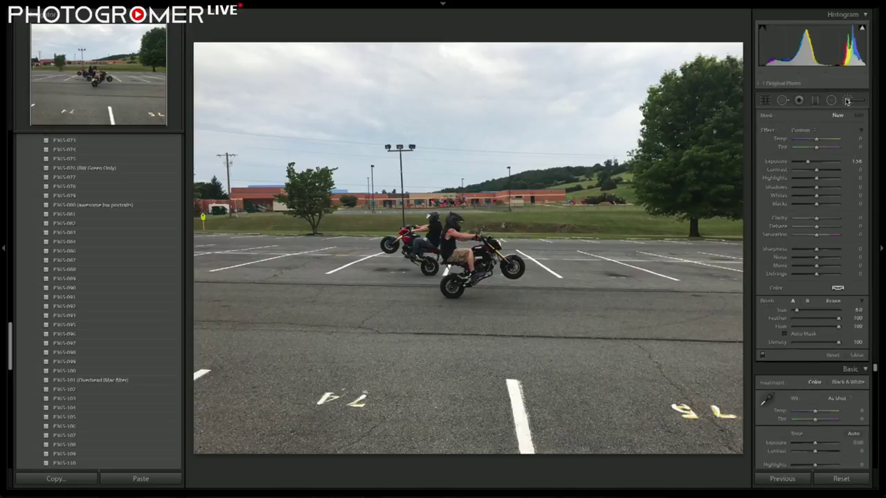
Choose the 27 Teeth Whitener preset for the Adjustment Brush and paint over the pavement around the front wheelie bike
left_click(846, 101)
left_click(850, 103)
left_click(796, 129)
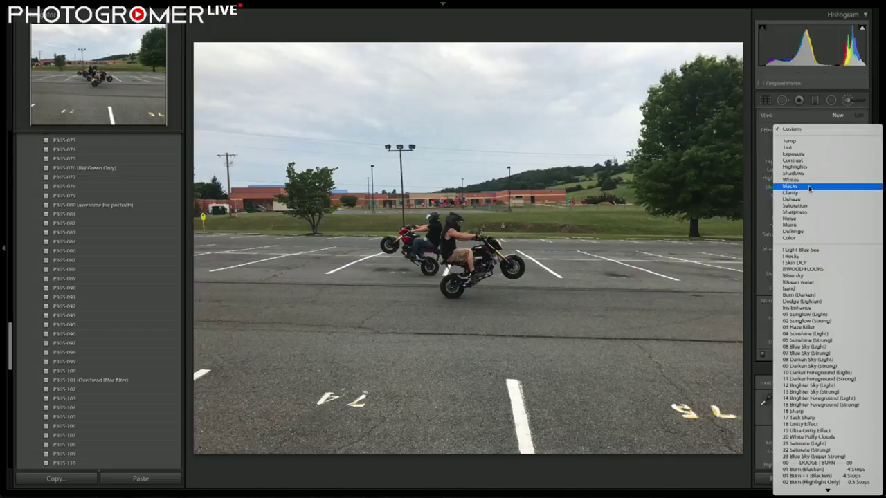
scroll(824, 304, "down", 3)
scroll(822, 339, "down", 3)
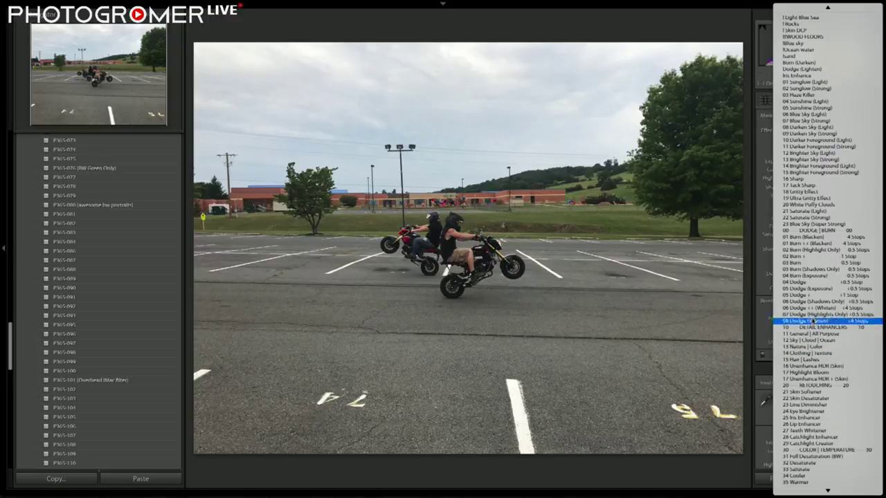
scroll(824, 347, "down", 3)
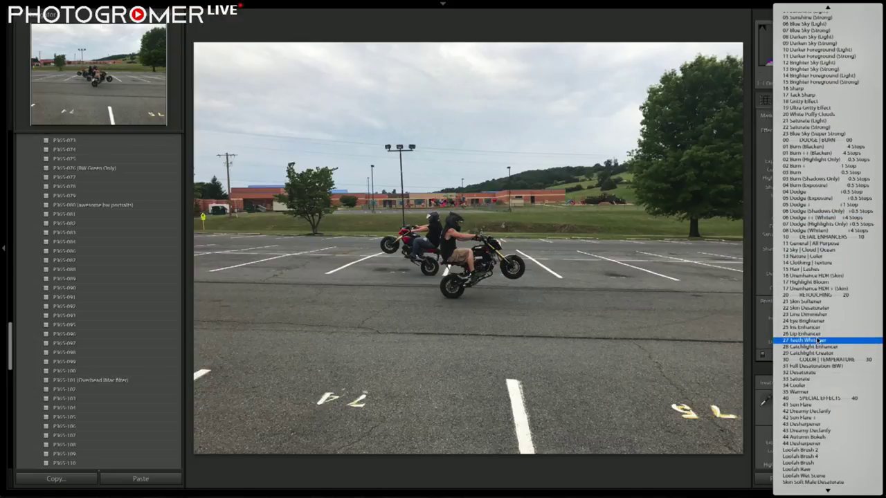
left_click(818, 340)
left_click_drag(489, 273, 671, 291)
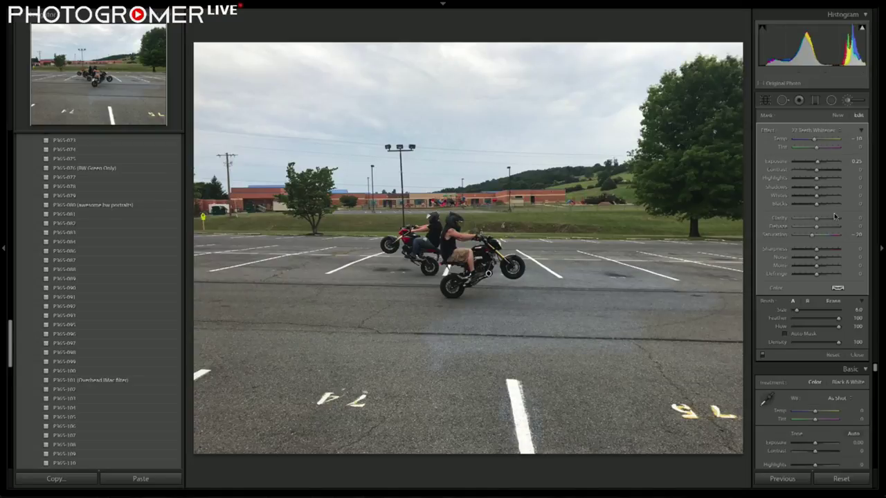
Reset all Develop adjustments on the parking-lot wheelie photo
left_click(840, 479)
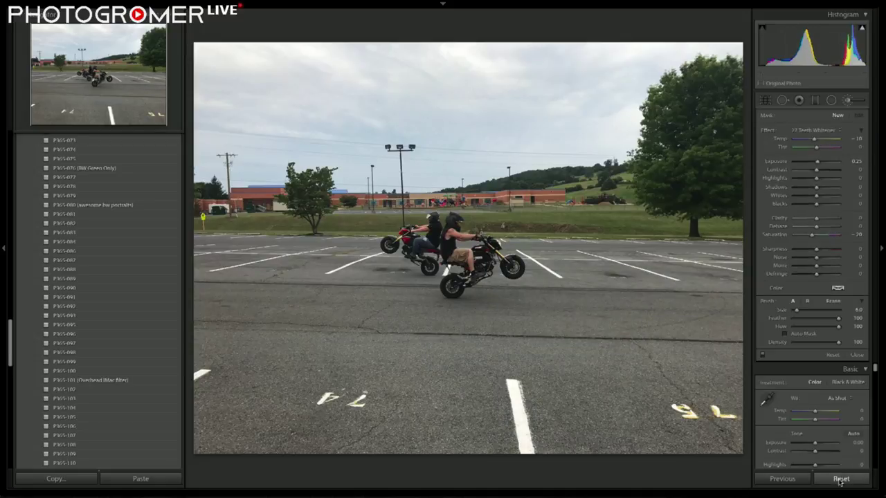
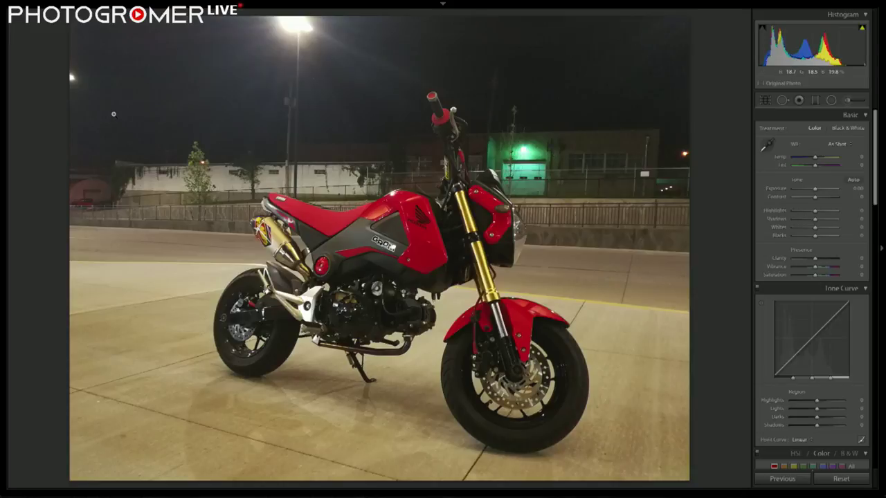
Crop the red Honda Grom night photo tighter from its upper-left corner to remove the bright street lamp
key("r")
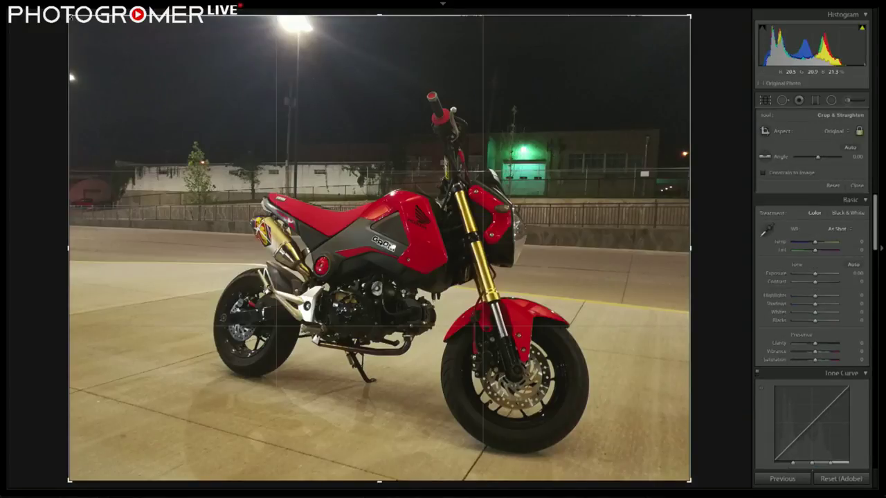
left_click_drag(70, 17, 97, 35)
key("Return")
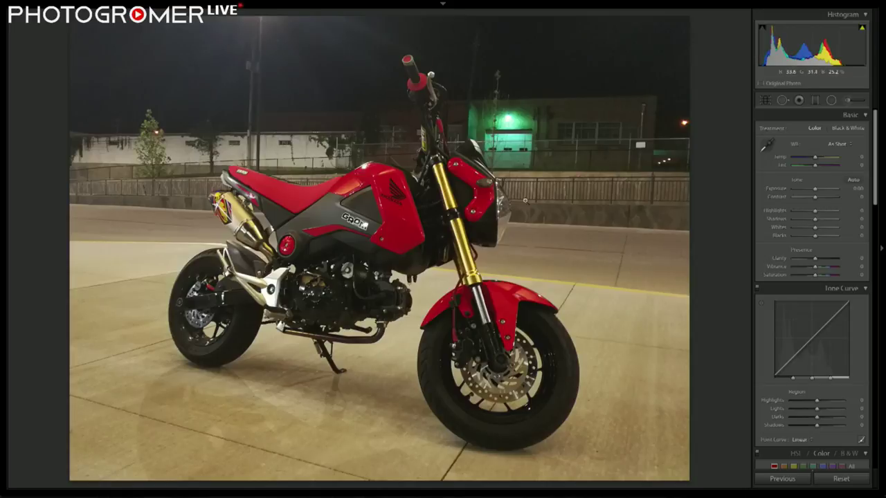
Neutralize the white balance from the concrete pavement, then refine it with Temp −16, Contrast +20 and Highlights −48
left_click(766, 148)
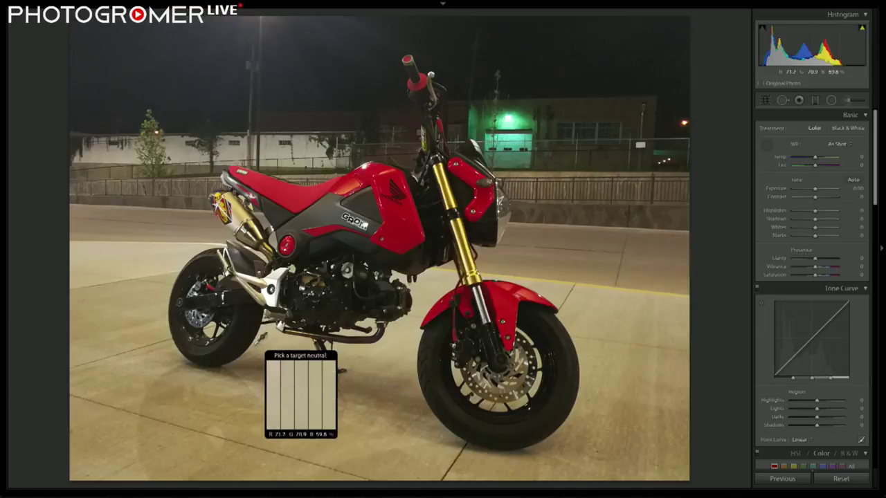
left_click(227, 388)
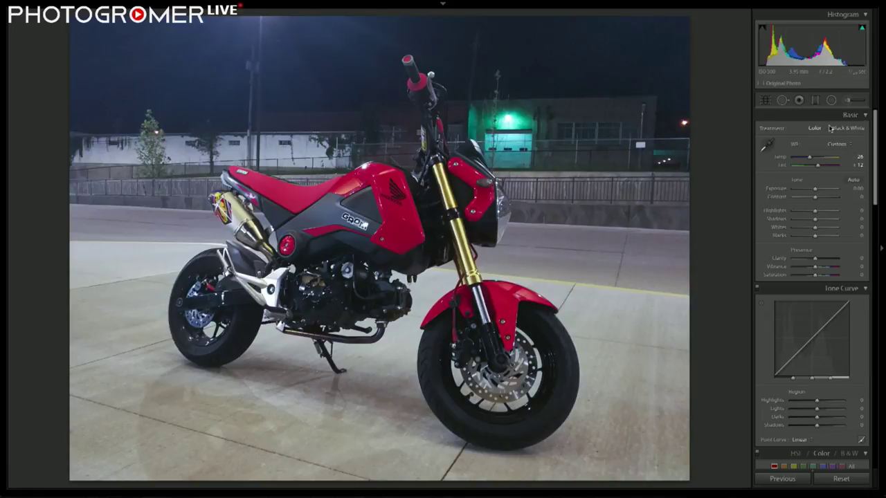
mouse_move(815, 196)
left_mouse_down()
mouse_move(824, 197)
mouse_move(803, 211)
mouse_move(819, 197)
left_mouse_up()
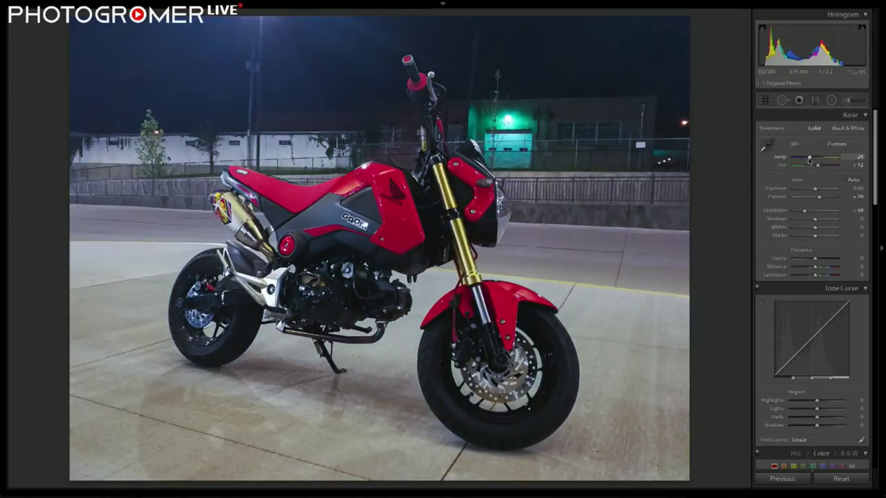
left_click_drag(808, 159, 809, 159)
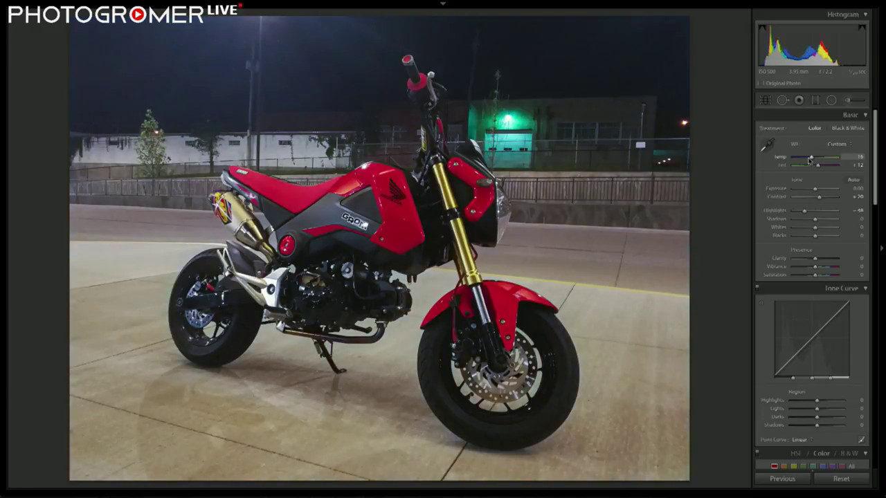
Compare the photo with its original version and set Clarity to +41 and Vibrance to +33
key("backslash")
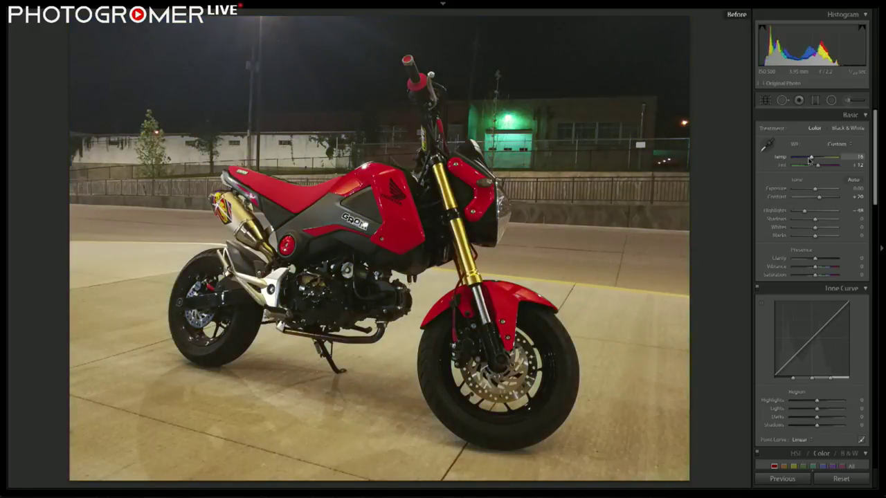
key("backslash")
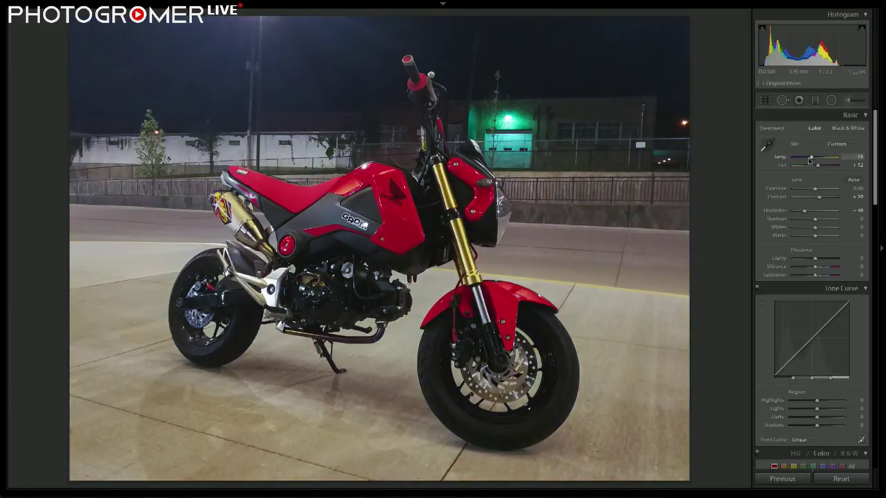
left_click(824, 258)
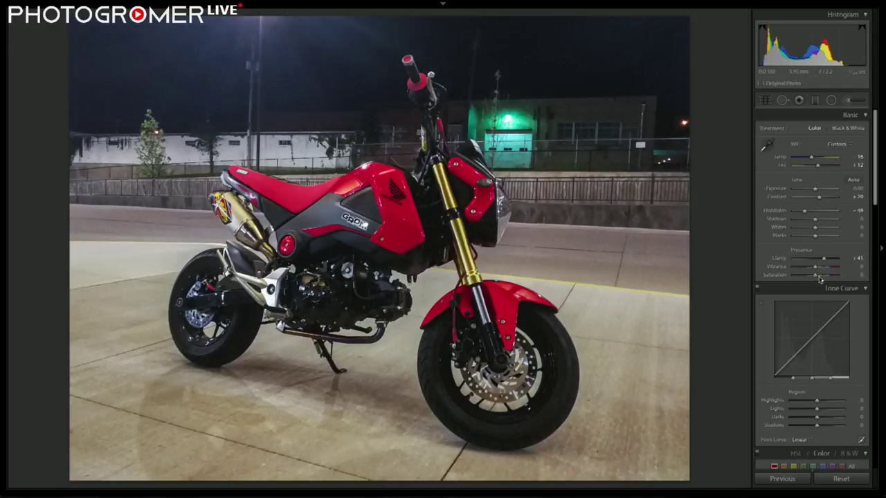
left_click(823, 268)
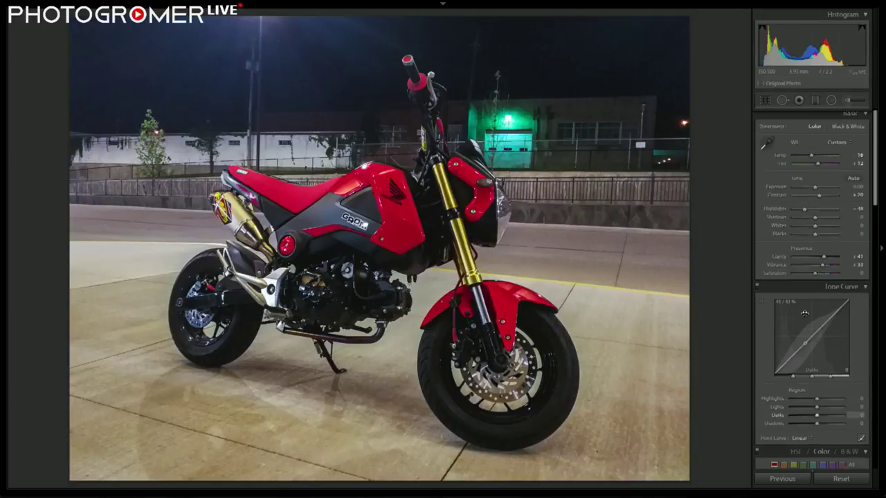
Set the red color's Saturation to +16 and Luminance to −14, and check the bike's bodywork up close and against the original
scroll(813, 325, "down", 5)
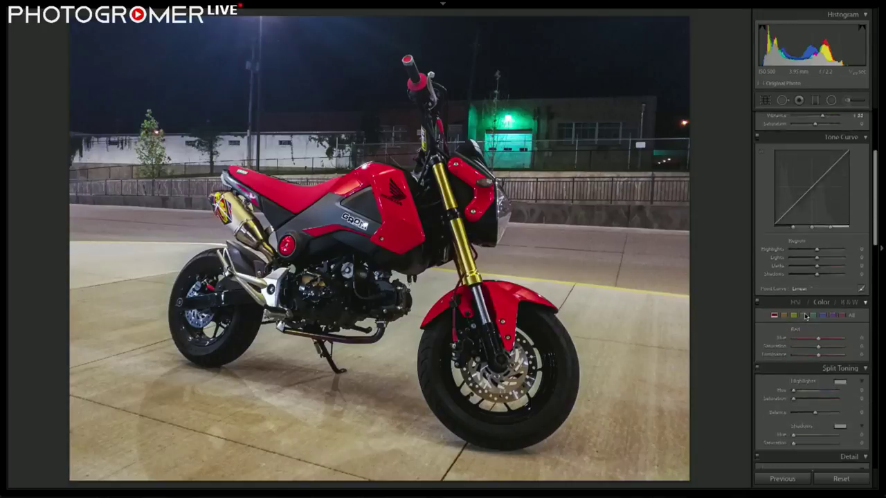
left_click(829, 347)
left_click(827, 355)
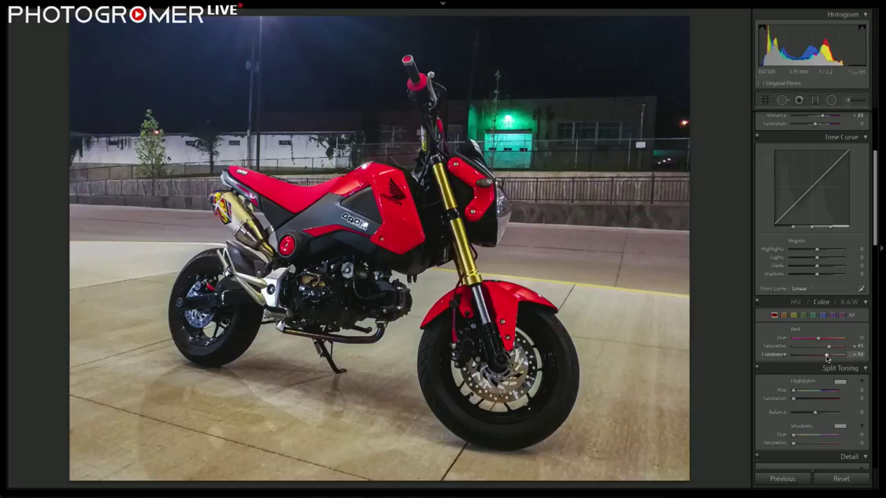
mouse_move(815, 359)
left_mouse_down()
mouse_move(756, 353)
mouse_move(849, 354)
mouse_move(733, 352)
mouse_move(818, 344)
mouse_move(815, 353)
left_mouse_up()
left_click(823, 352)
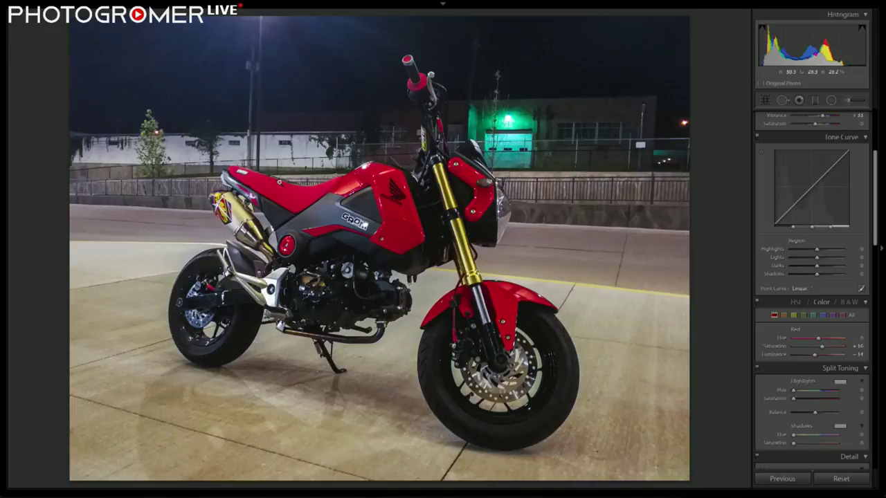
left_click(305, 183)
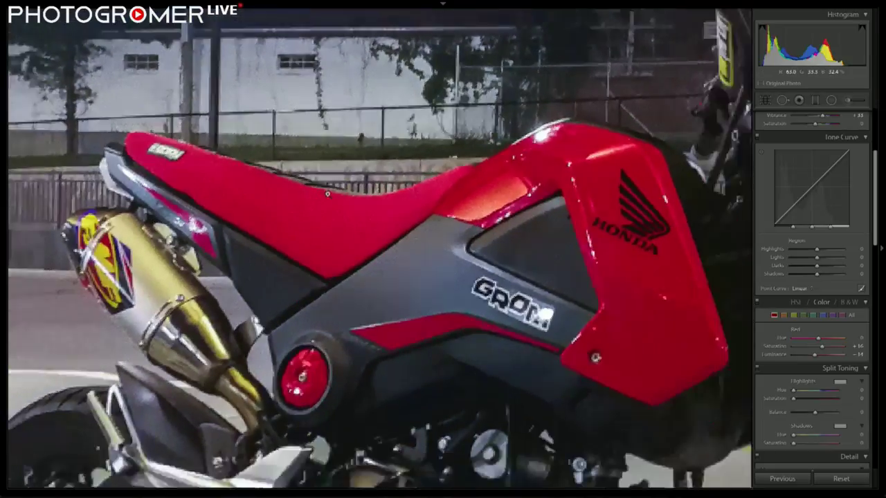
left_click(327, 194)
key("backslash")
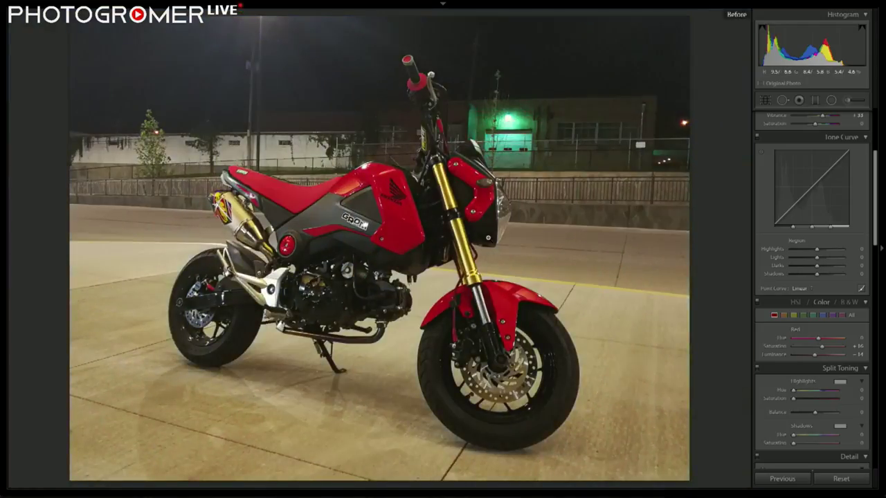
key("backslash")
Preview the photo in black and white, return it to color and set Contrast to +40
scroll(813, 258, "up", 5)
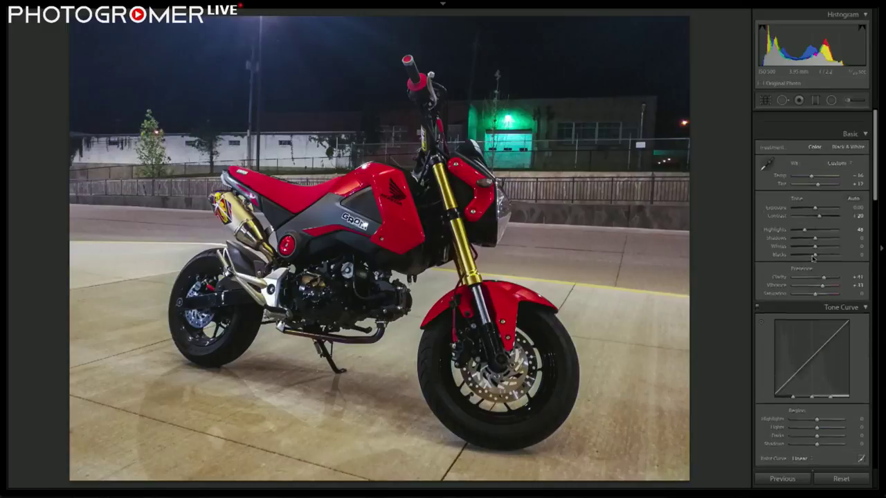
scroll(814, 257, "down", 1)
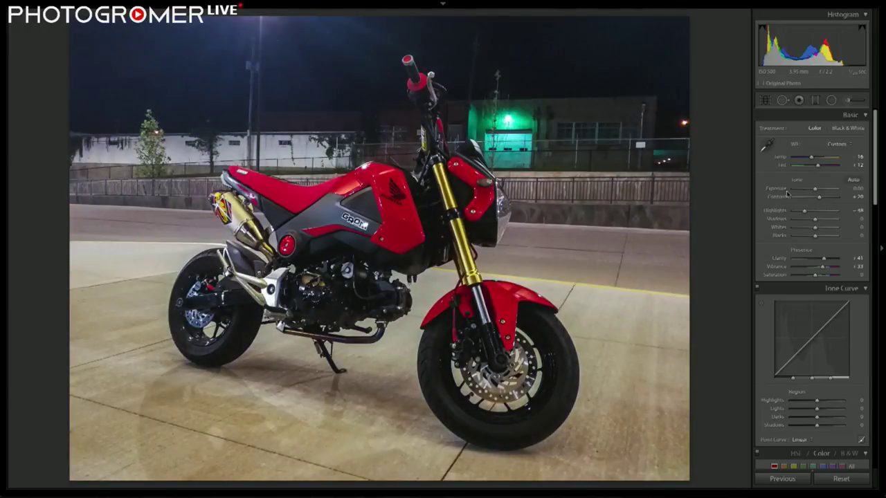
key("v")
key("v")
left_click(824, 198)
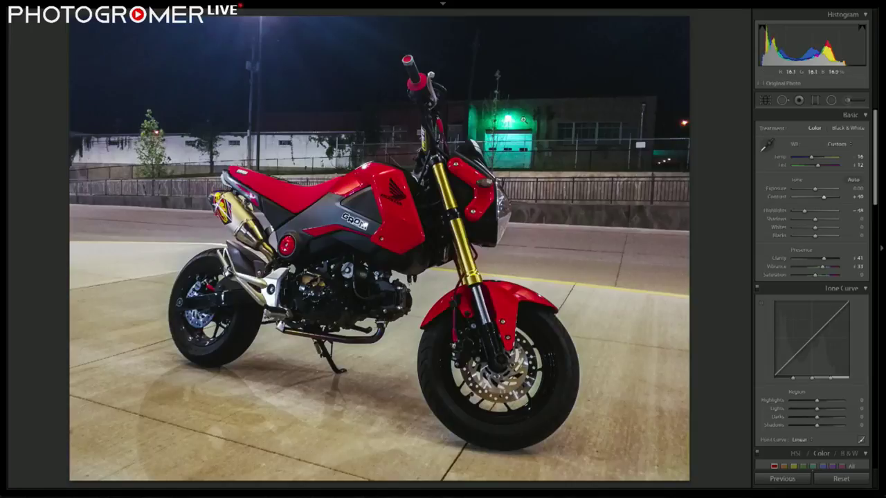
Set the Adjustment Brush's Saturation to −100 and paint over the green-lit building behind the bike
left_click(844, 100)
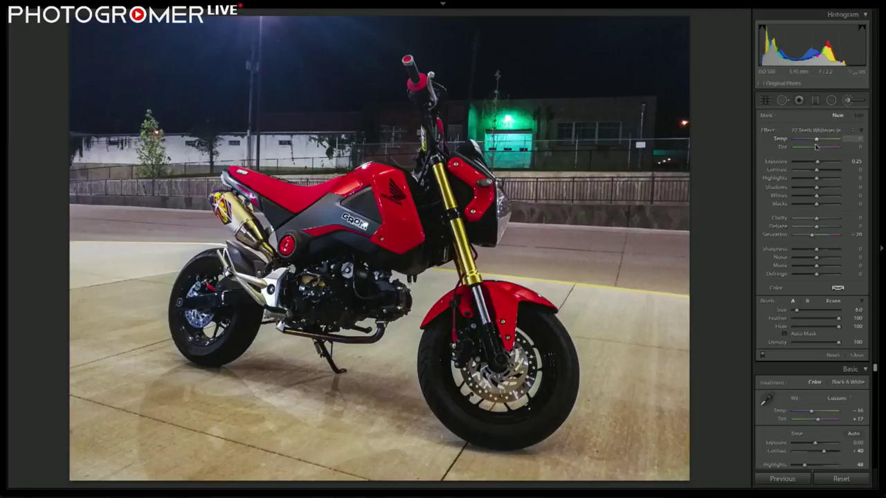
left_click_drag(811, 235, 717, 222)
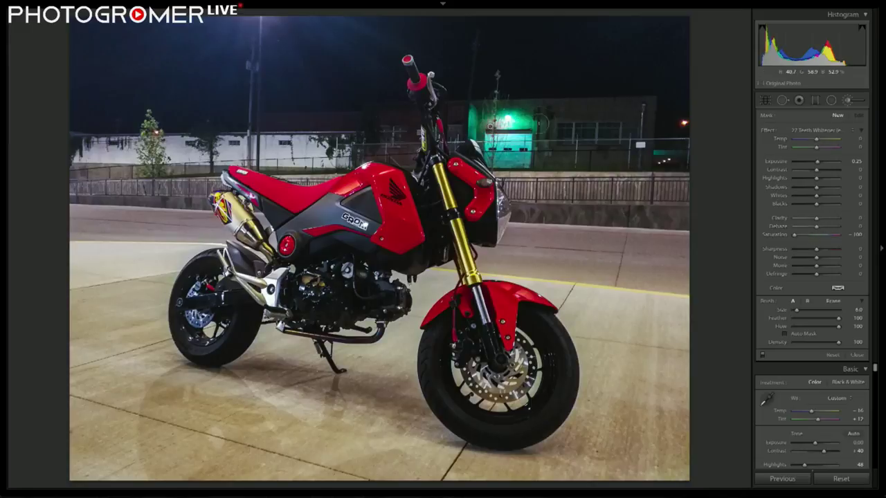
mouse_move(540, 123)
left_mouse_down()
mouse_move(487, 112)
mouse_move(497, 157)
mouse_move(533, 153)
left_mouse_up()
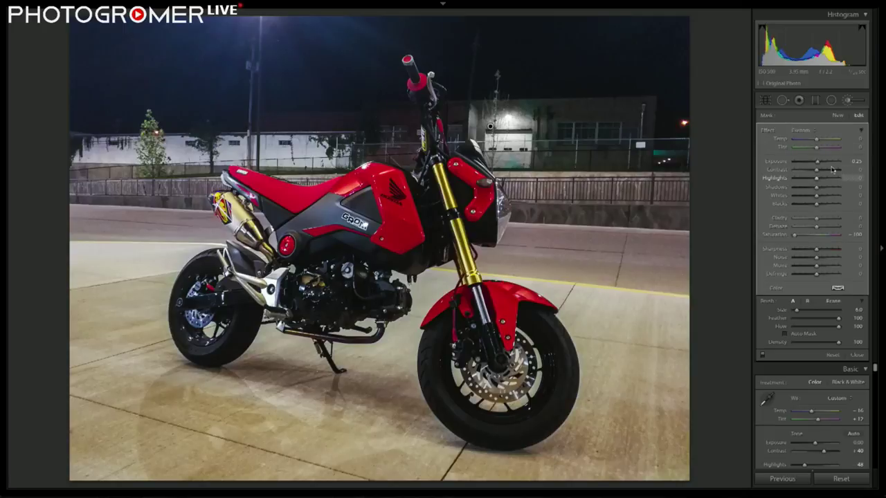
Recolor the brushed building light with Temp −37, Tint 100 and Saturation −72, and lower its Exposure and Highlights
left_click_drag(816, 139, 824, 141)
left_click_drag(794, 234, 811, 235)
mouse_move(816, 148)
left_mouse_down()
mouse_move(837, 139)
mouse_move(838, 146)
mouse_move(796, 142)
mouse_move(807, 139)
mouse_move(812, 162)
mouse_move(797, 179)
left_mouse_up()
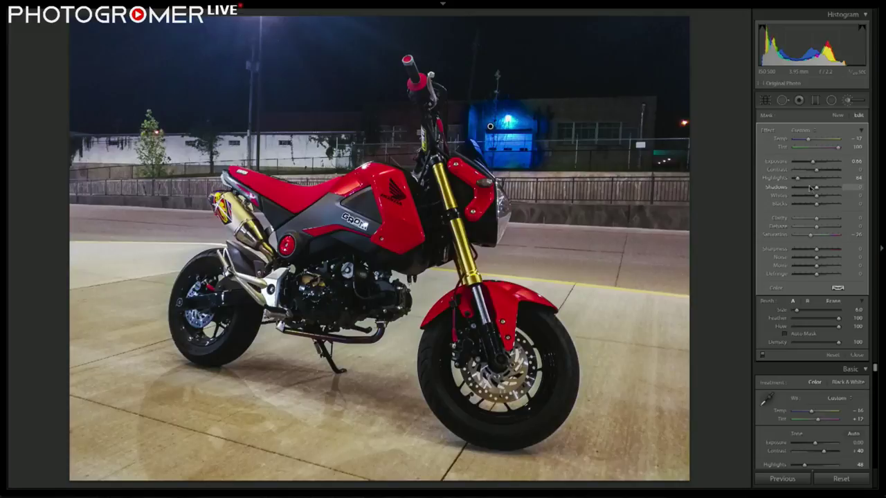
left_click_drag(810, 235, 799, 237)
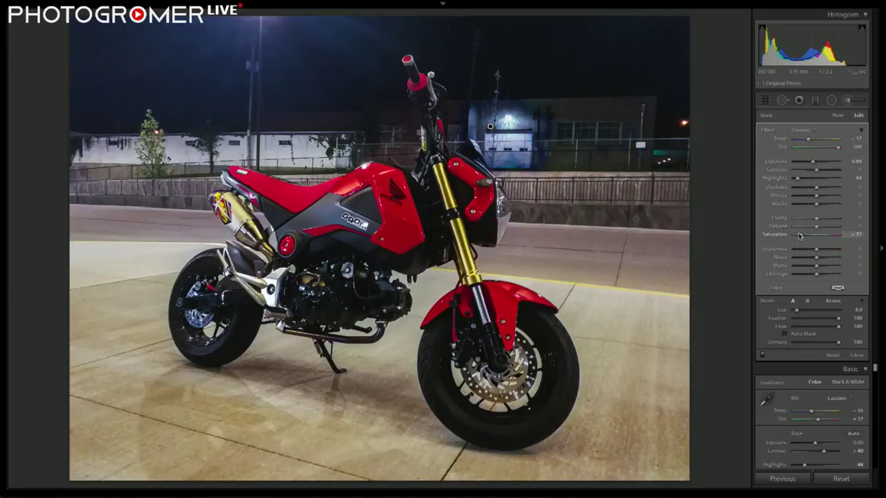
Reset the building brush's Exposure to 0, and set its Clarity to 28 and Highlights to −100
left_click_drag(813, 163, 815, 165)
double_click(815, 165)
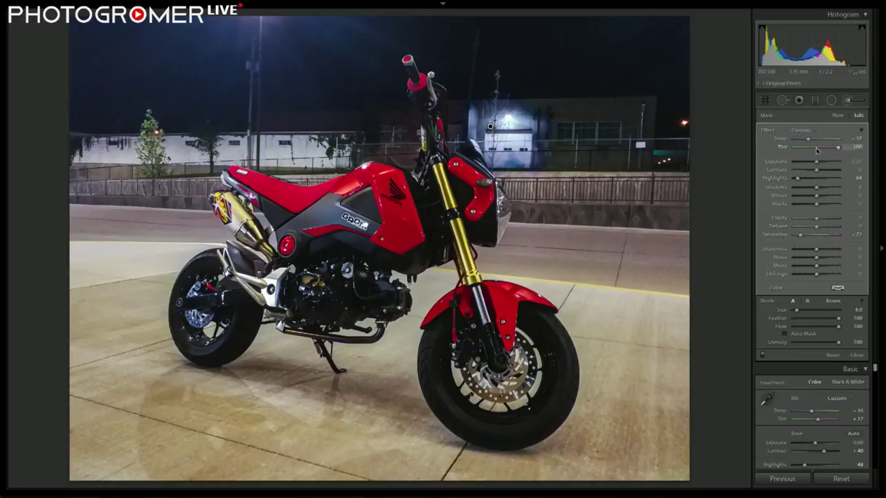
double_click(799, 180)
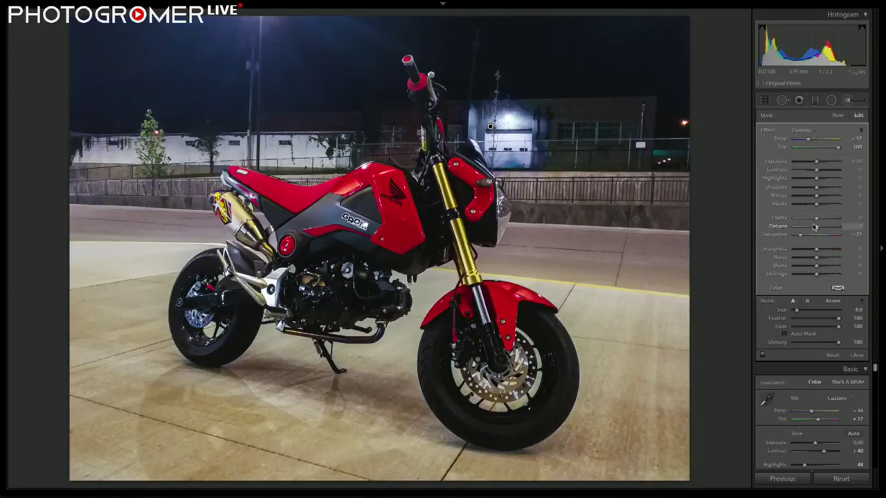
left_click_drag(815, 219, 811, 222)
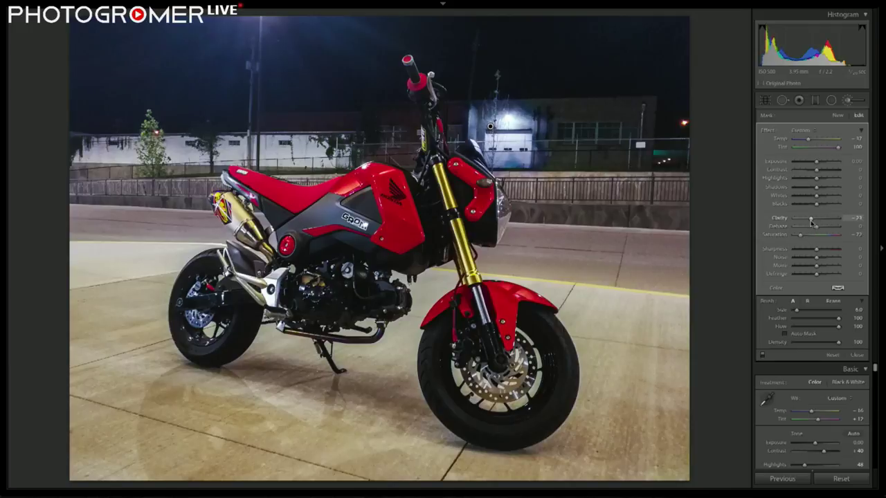
left_click(822, 220)
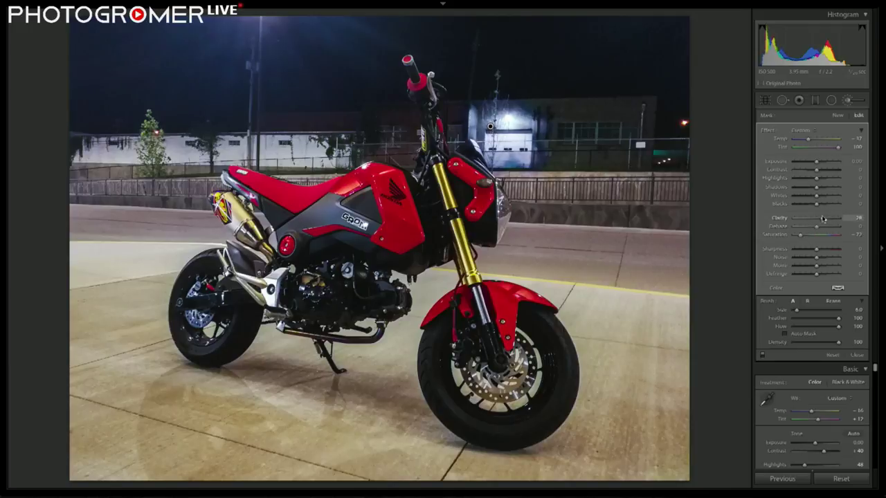
left_click(801, 179)
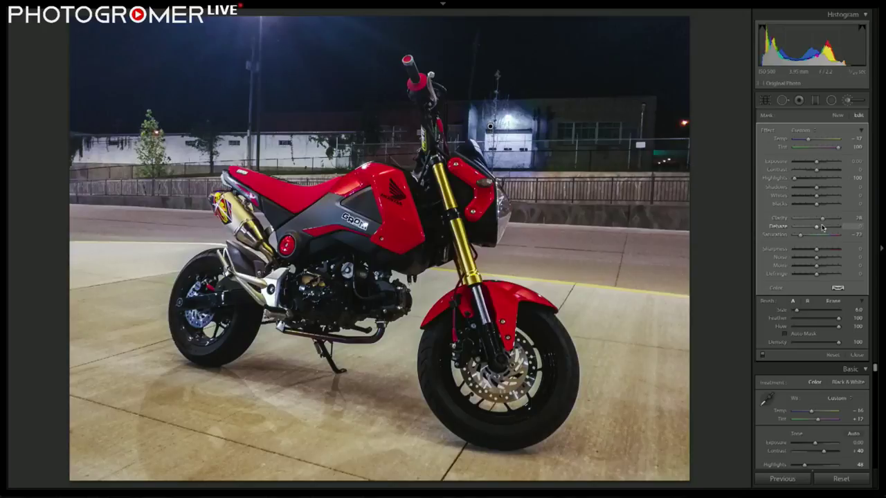
left_click_drag(811, 229, 806, 229)
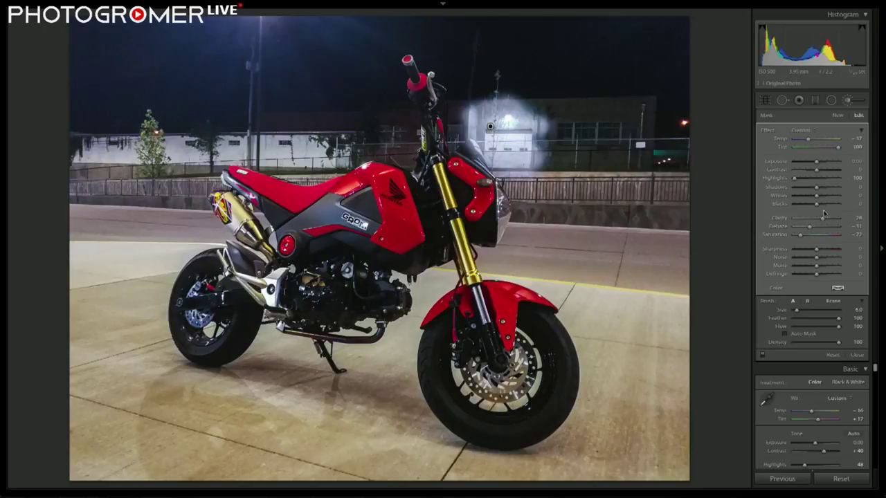
left_click(823, 229)
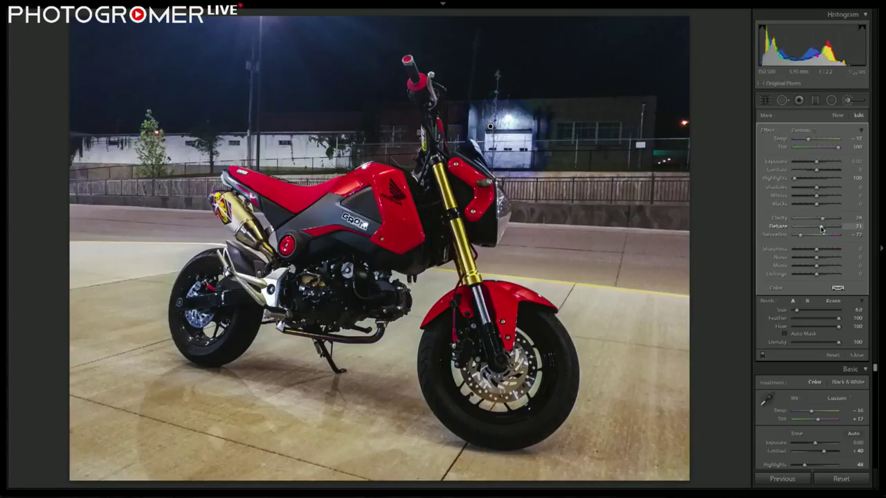
double_click(821, 230)
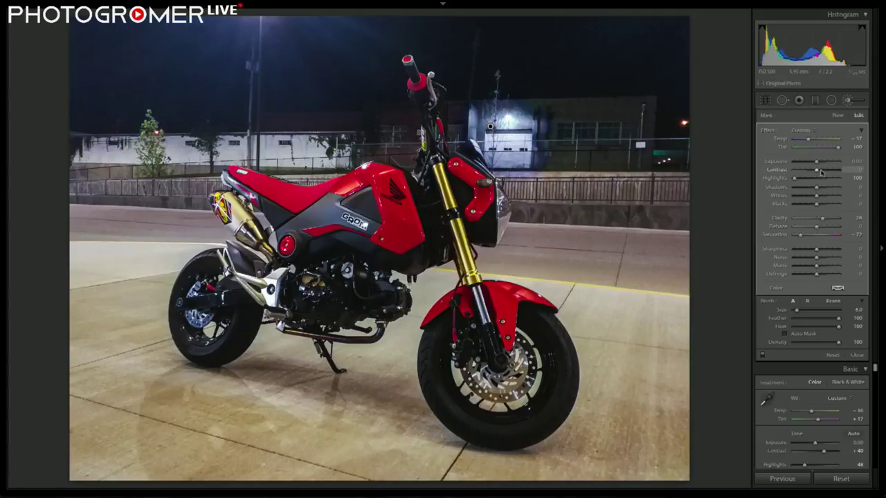
Finish the building's local adjustment and close the Adjustment Brush
key("Return")
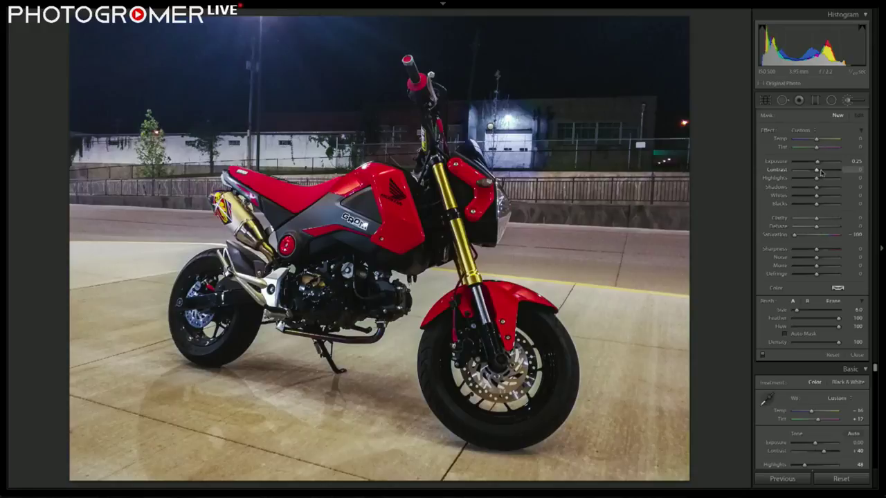
key("k")
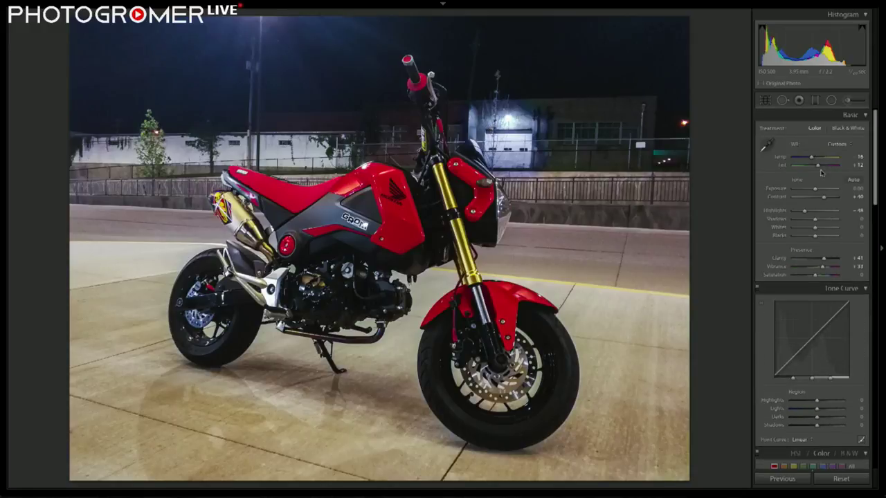
Return to the Library and view the edited red Grom photo in Ep 7 entry folder 05 alongside the photos in folder 06
key("g")
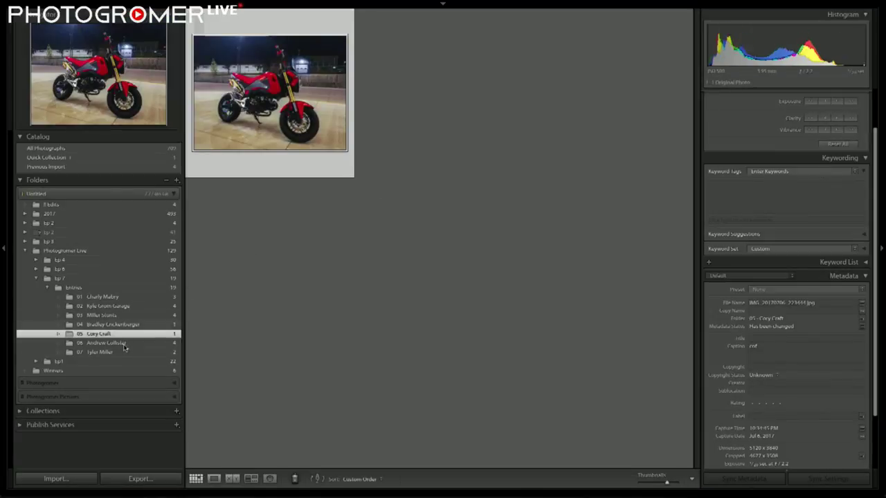
left_click(105, 342)
key("Up")
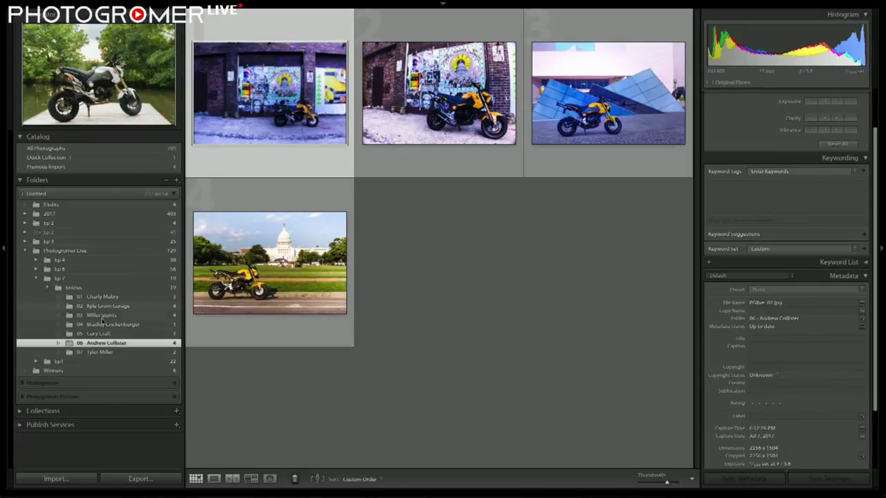
double_click(211, 173)
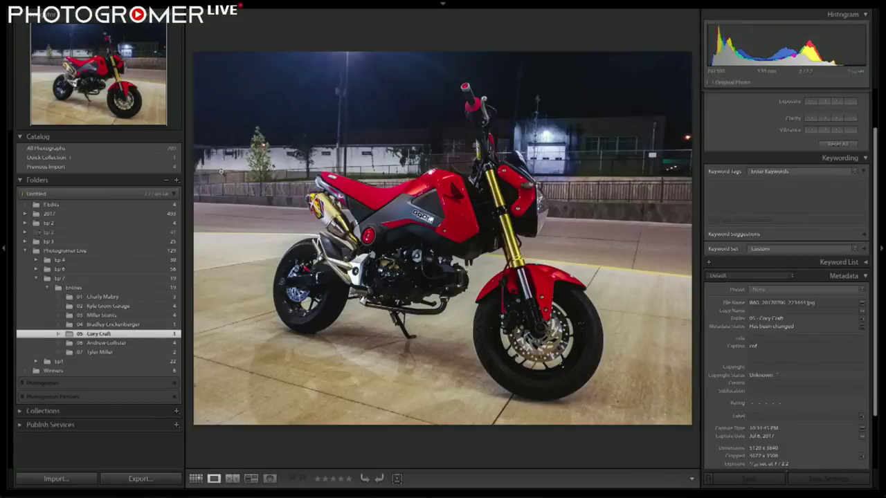
left_click(104, 346)
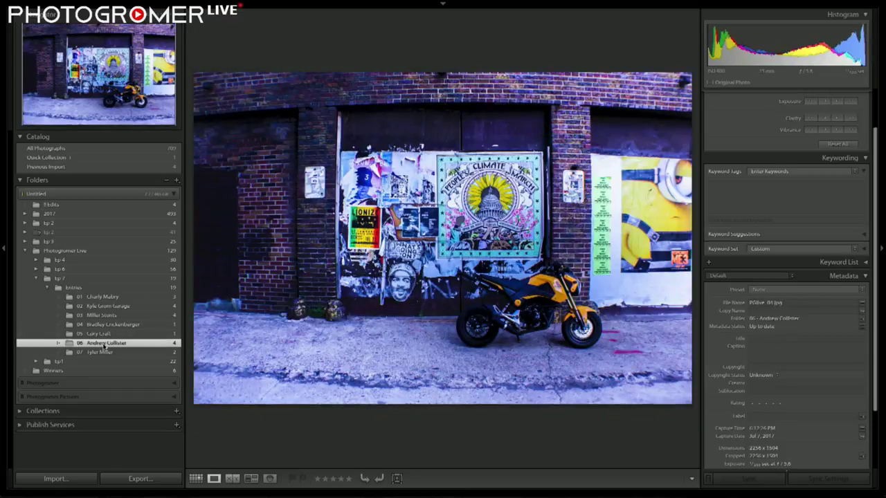
left_click(102, 335)
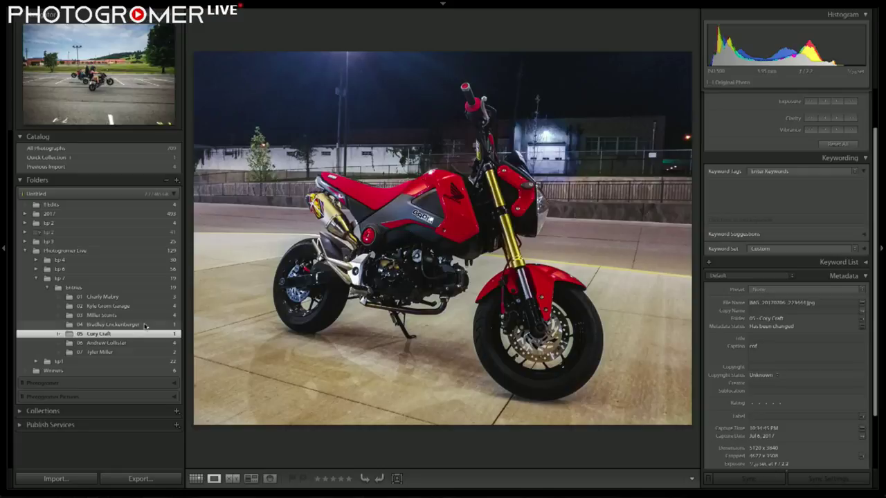
left_click(92, 344)
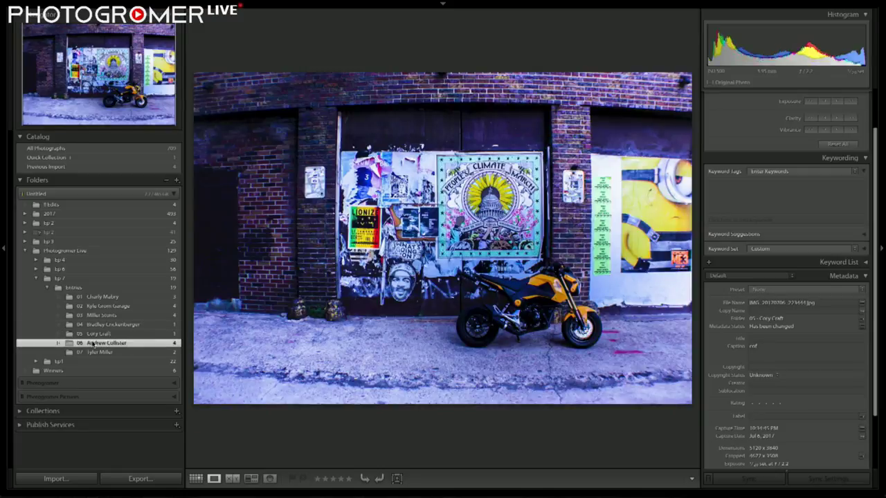
left_click(127, 335)
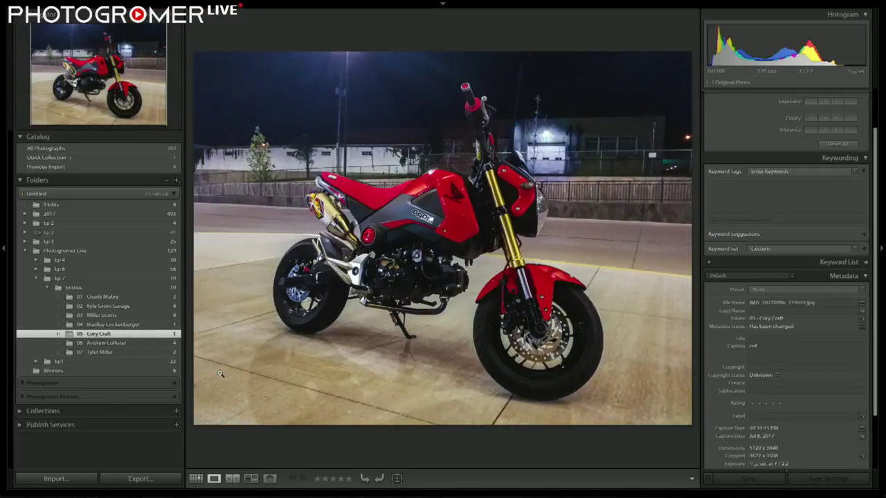
Check the red Grom photo's crop without changing it, and open Ep 7 entry folder 06 in the Library
key("r")
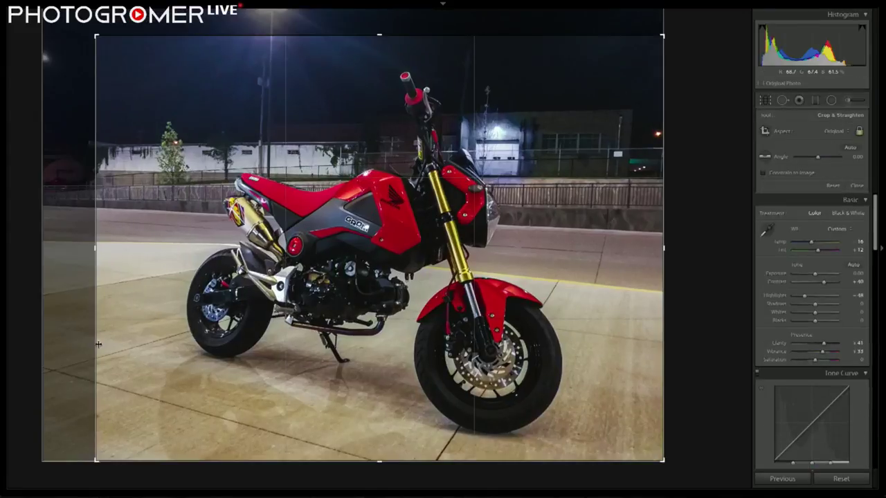
key("Return")
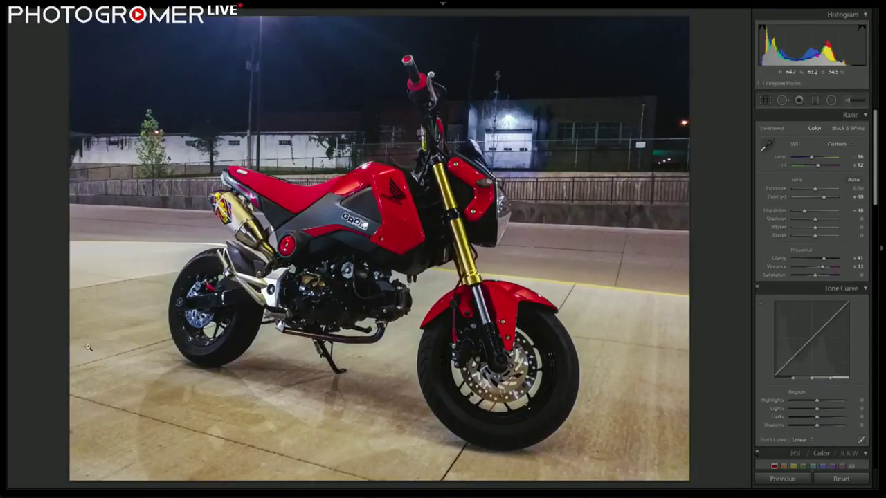
key("g")
left_click(89, 343)
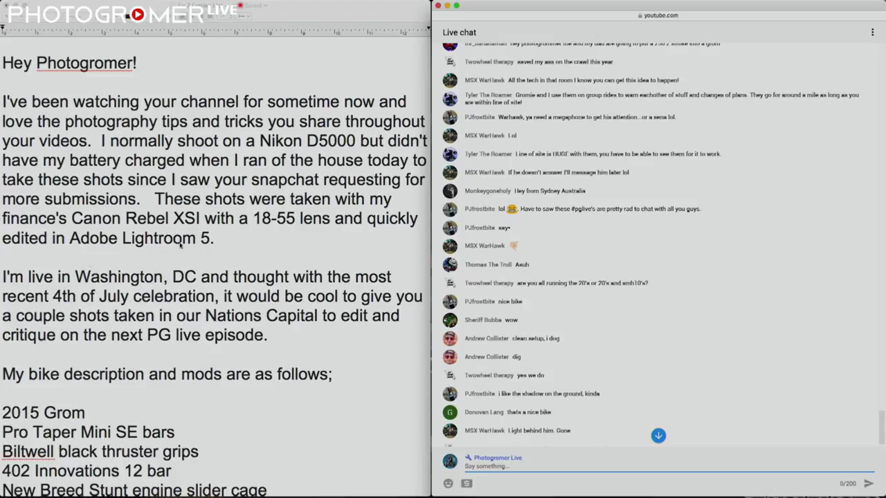
Switch to the submissions document and read the folder 06 entrant's message and the 2015 Grom's list of mods
triple_click(64, 255)
left_click(63, 254)
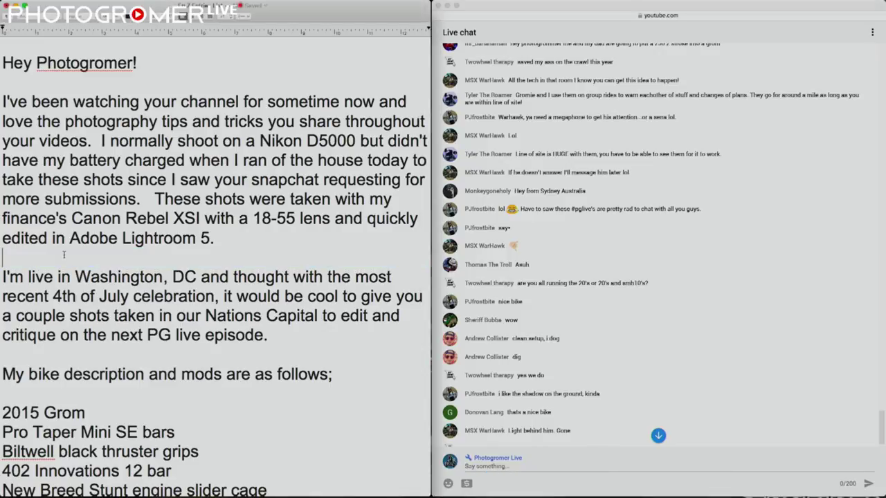
scroll(63, 254, "down", 1)
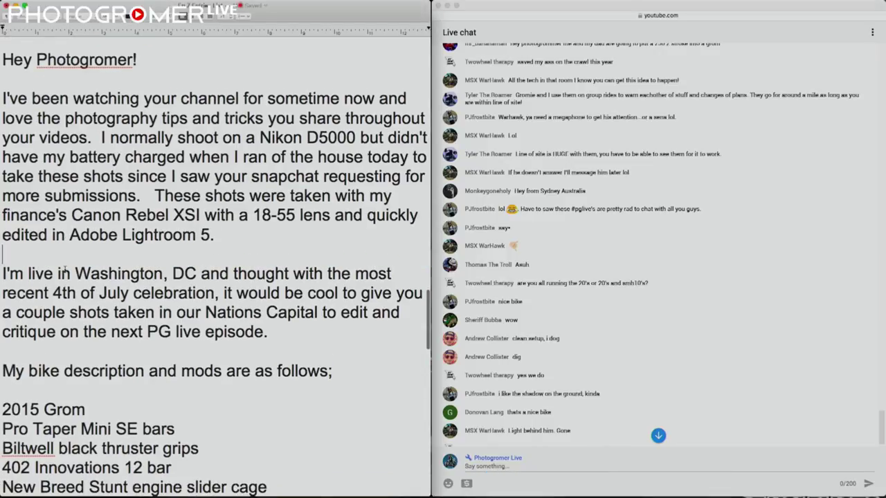
scroll(97, 248, "down", 5)
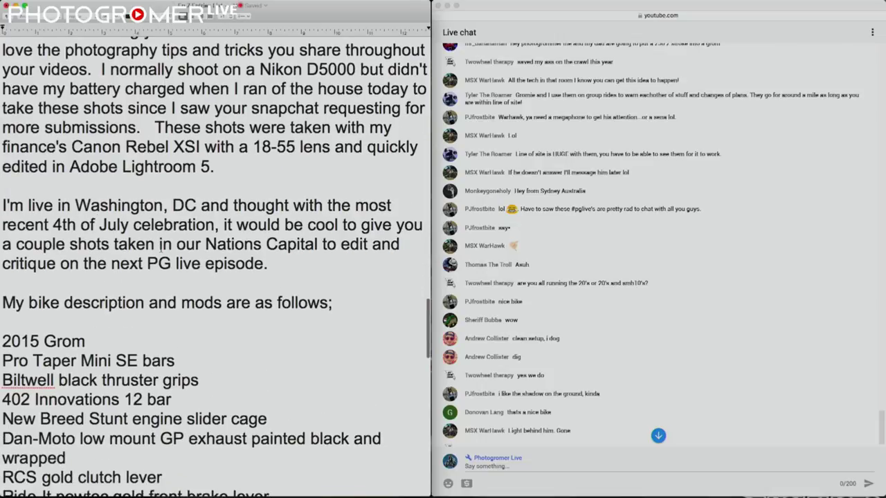
scroll(161, 247, "down", 15)
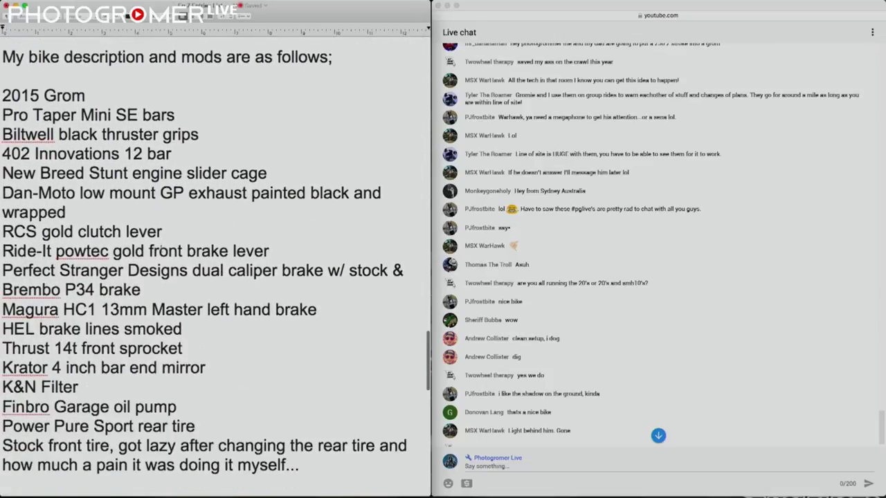
scroll(167, 102, "up", 14)
scroll(167, 101, "down", 14)
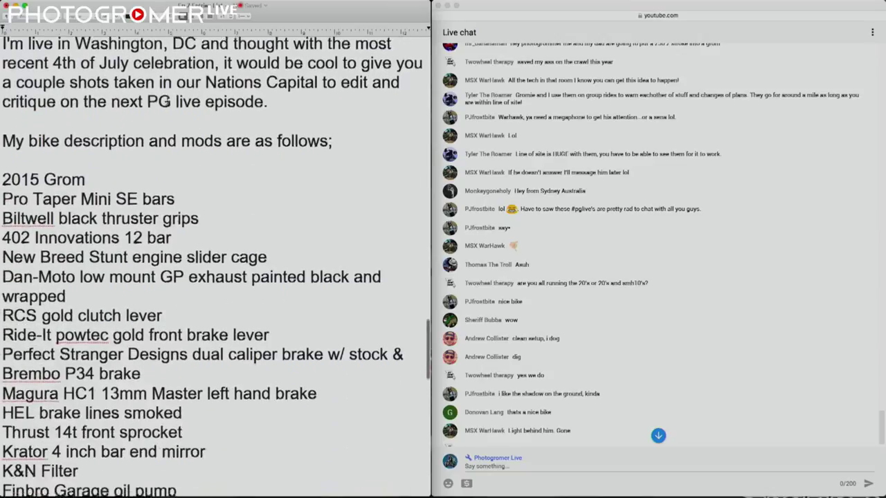
scroll(167, 101, "down", 8)
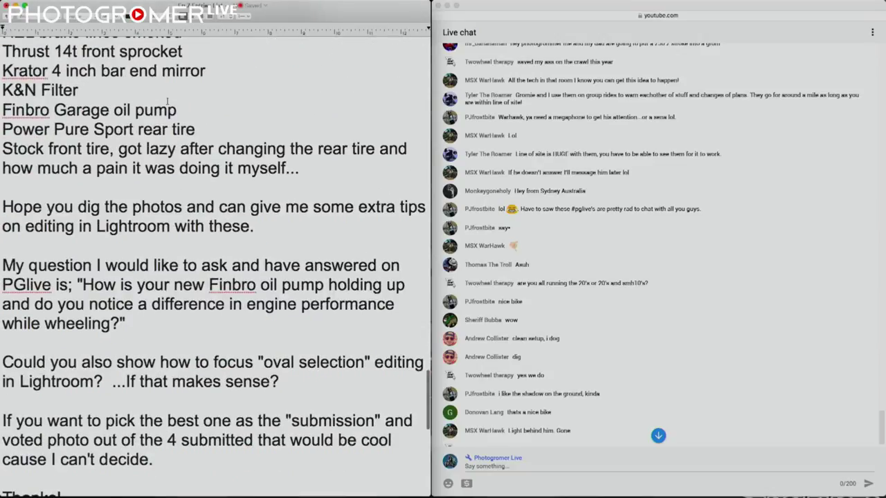
scroll(166, 101, "up", 8)
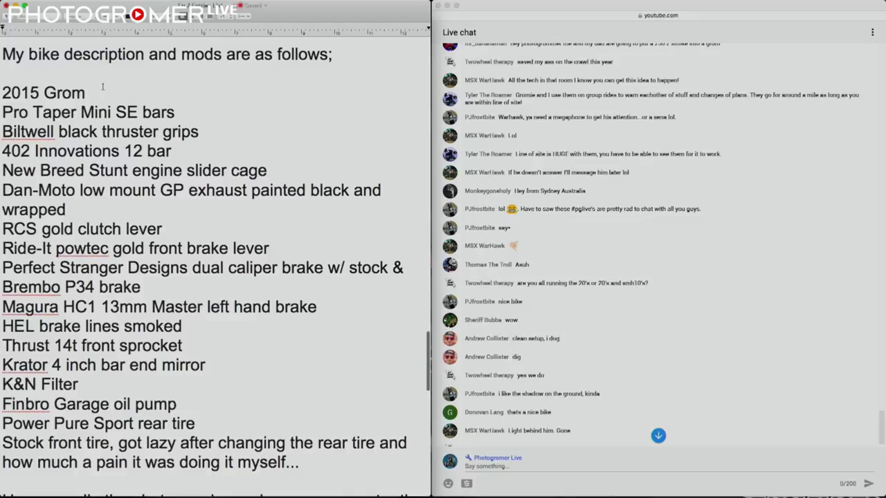
left_click(102, 87)
scroll(102, 87, "down", 1)
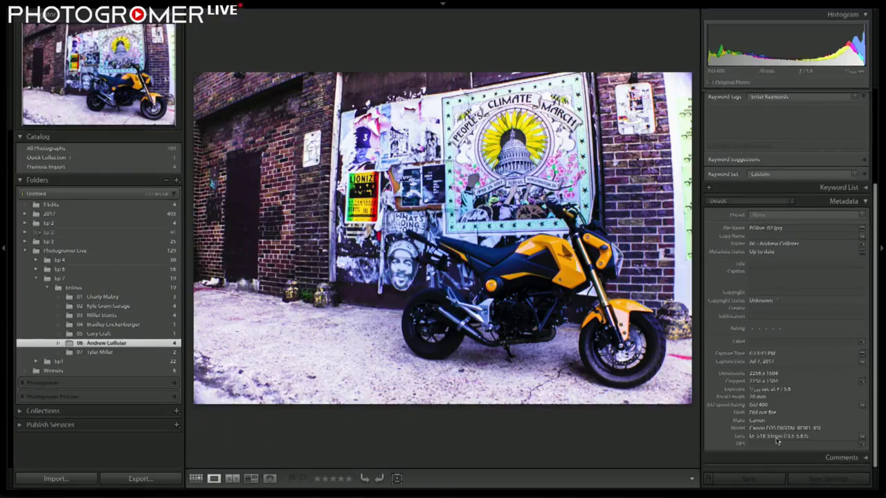
Switch to Lightroom and browse the yellow Grom photos in folder 06, viewing them full screen
key("Left")
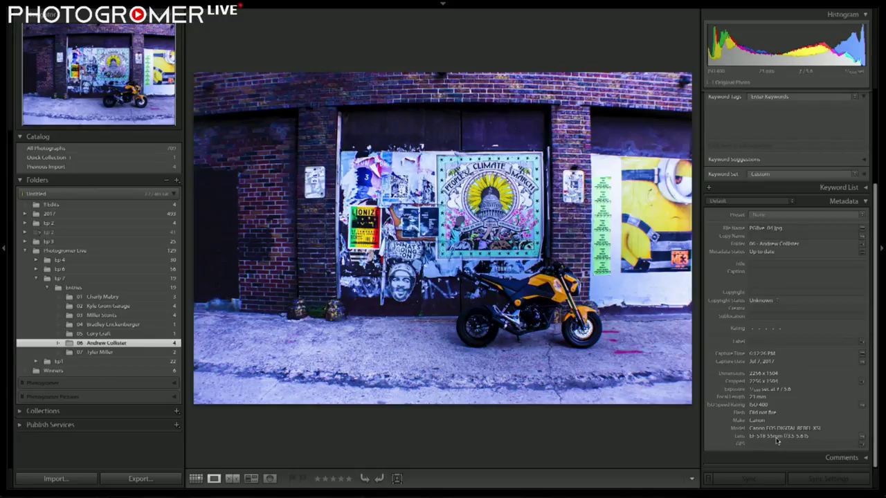
key("Left")
key("Left")
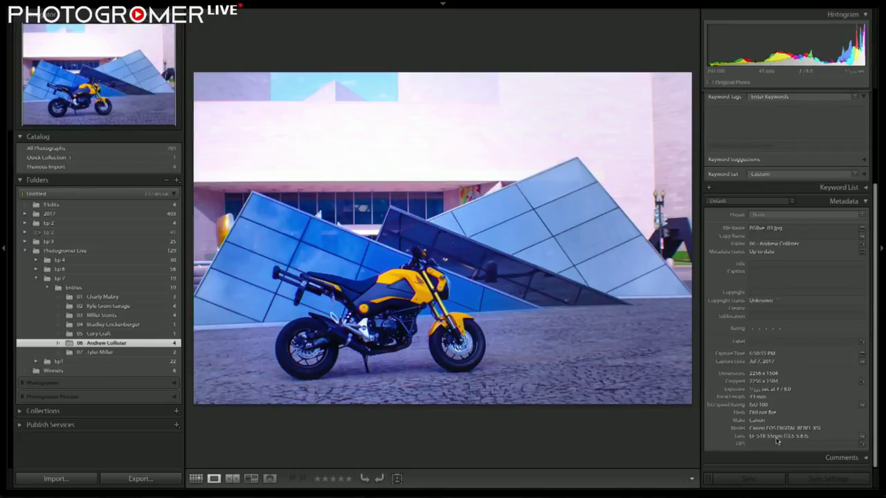
key("f")
key("Left")
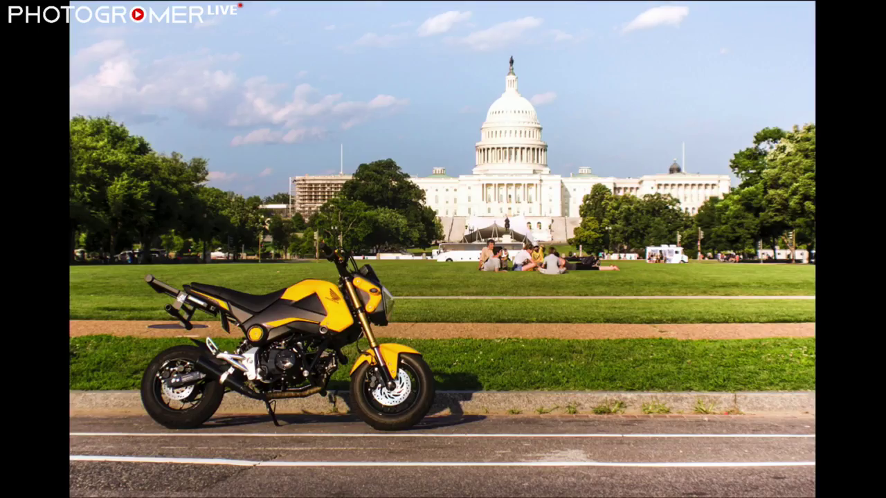
key("Right")
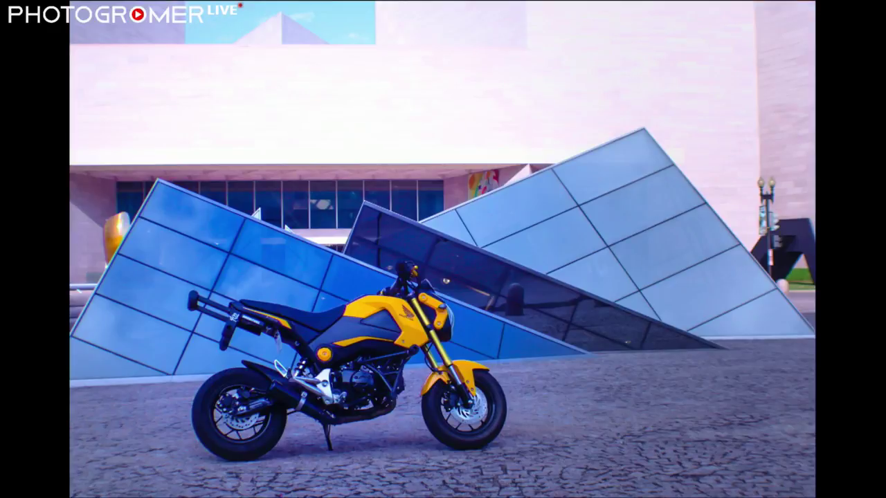
key("Right")
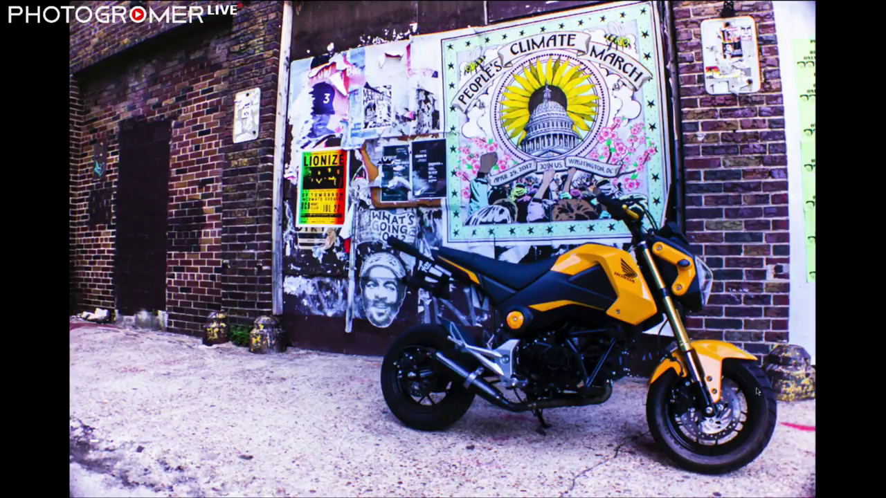
key("Left")
key("Left")
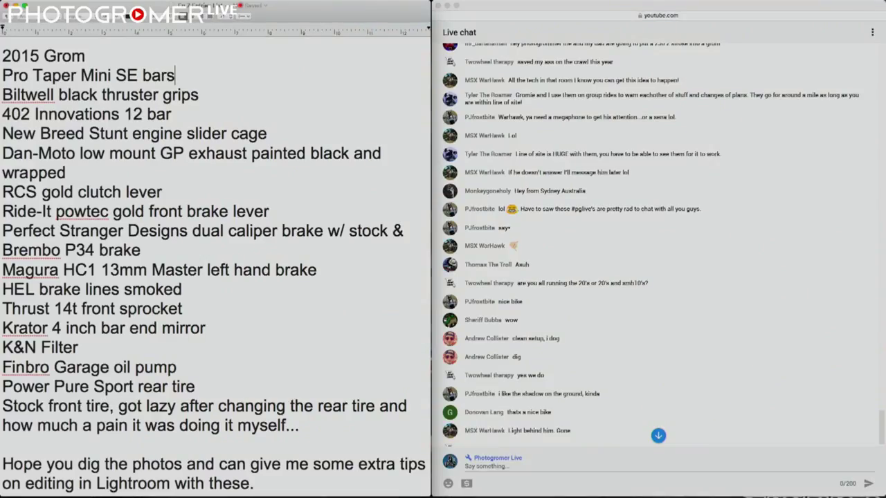
Switch to the submissions document and read the rest of the mods list, the entrant's questions and the closing request
scroll(79, 409, "down", 5)
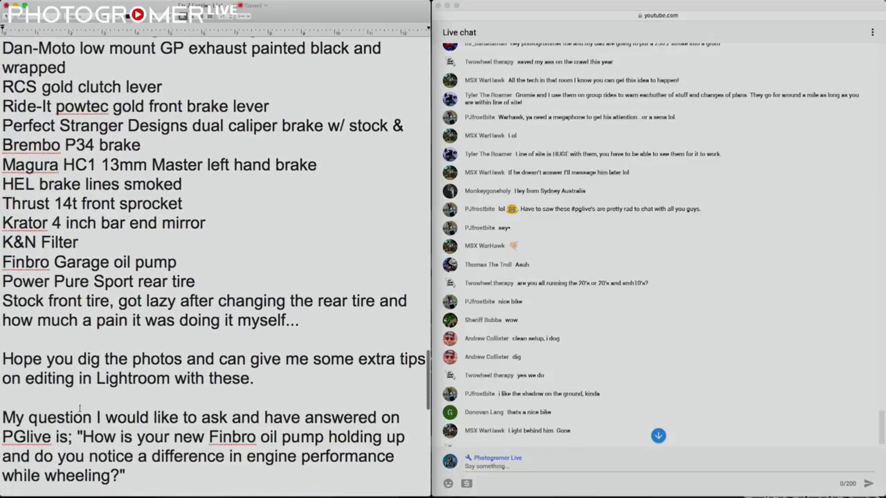
scroll(79, 408, "down", 2)
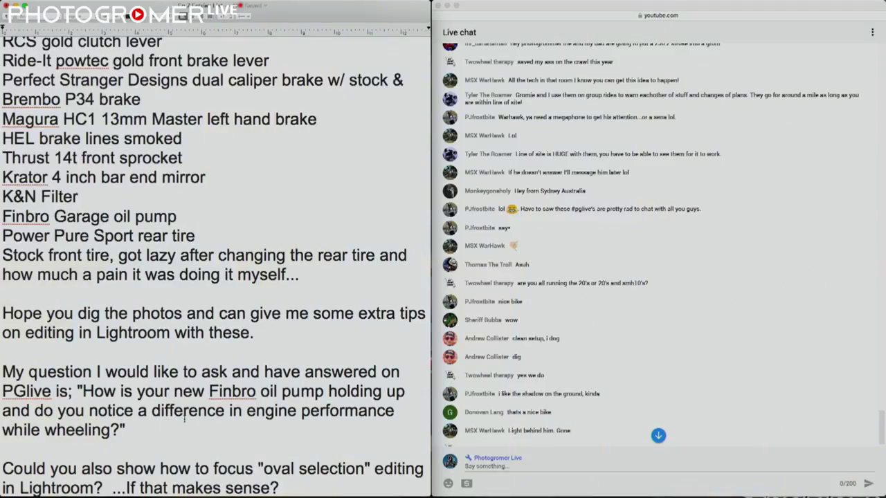
scroll(184, 415, "down", 1)
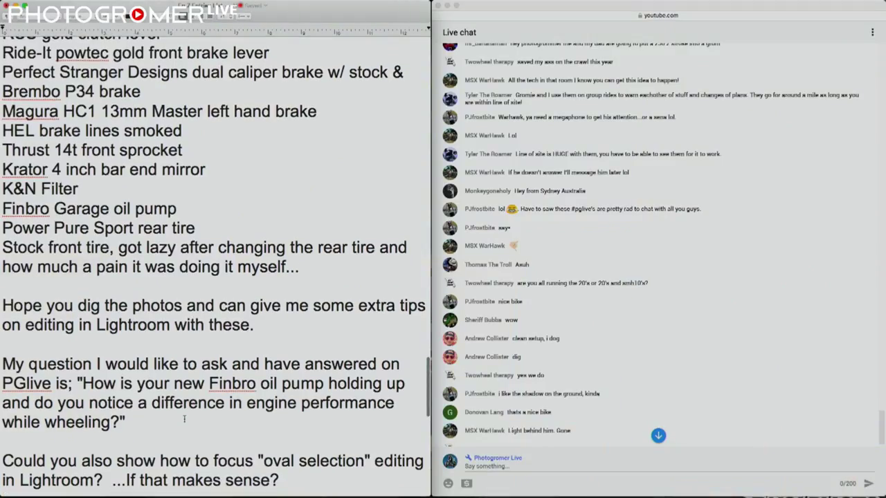
scroll(160, 420, "down", 5)
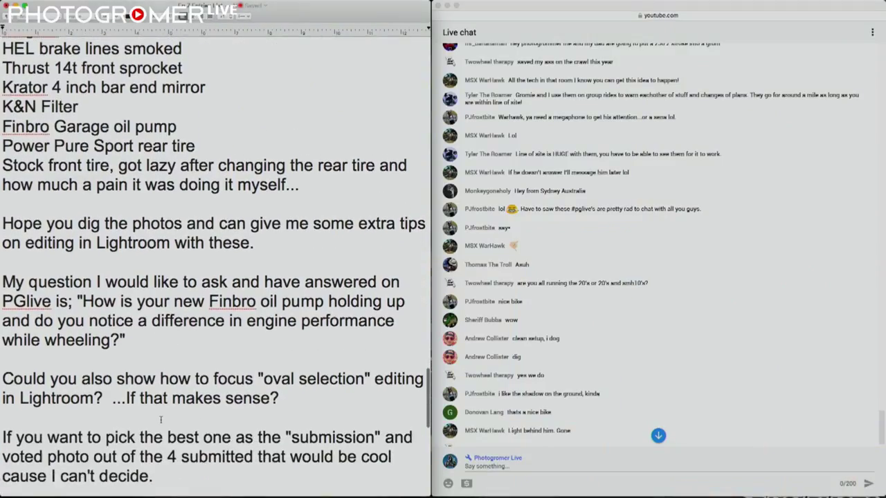
scroll(135, 418, "down", 8)
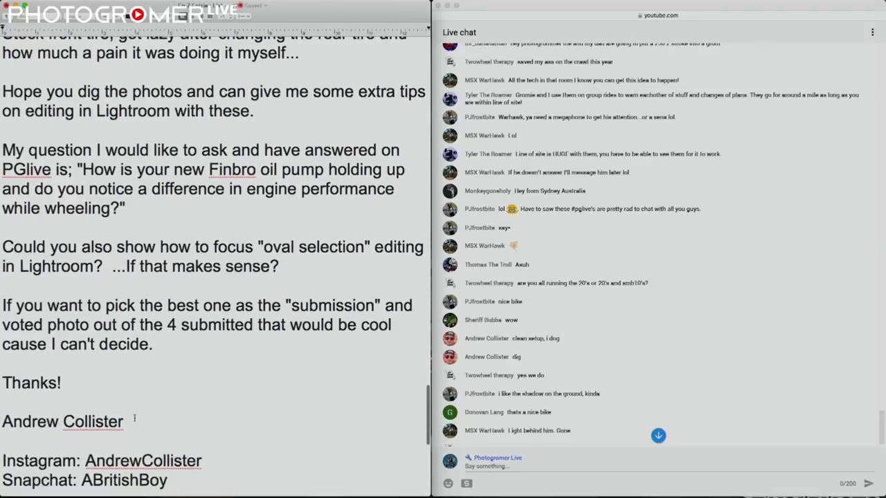
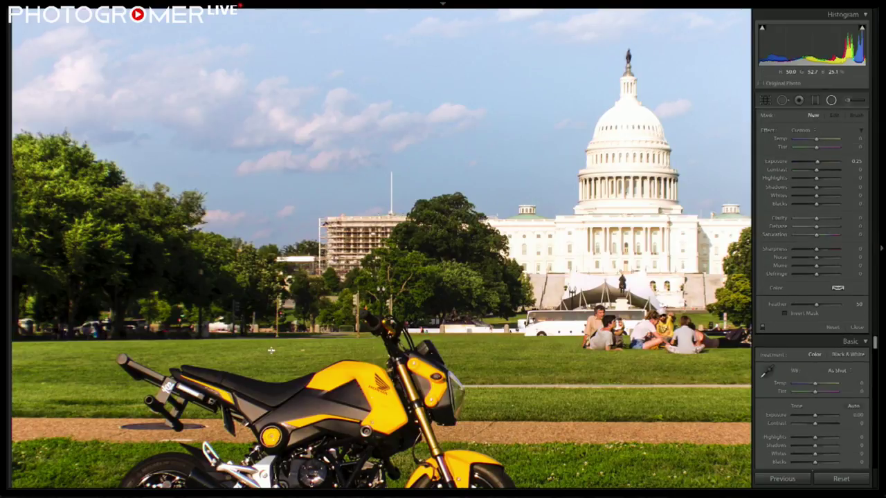
Try a Radial Filter ellipse around the yellow bike with Exposure −3.91 and Saturation 100, delete it and close the tool
left_click_drag(271, 351, 500, 224)
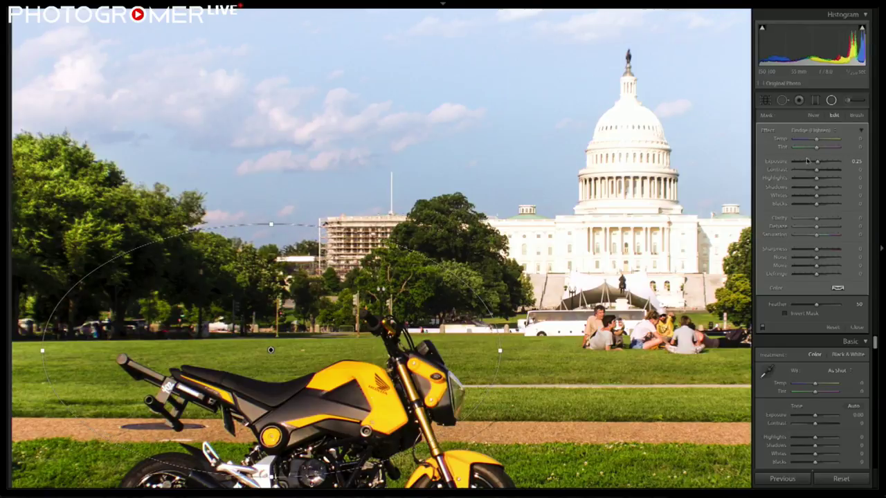
left_click_drag(807, 161, 782, 165)
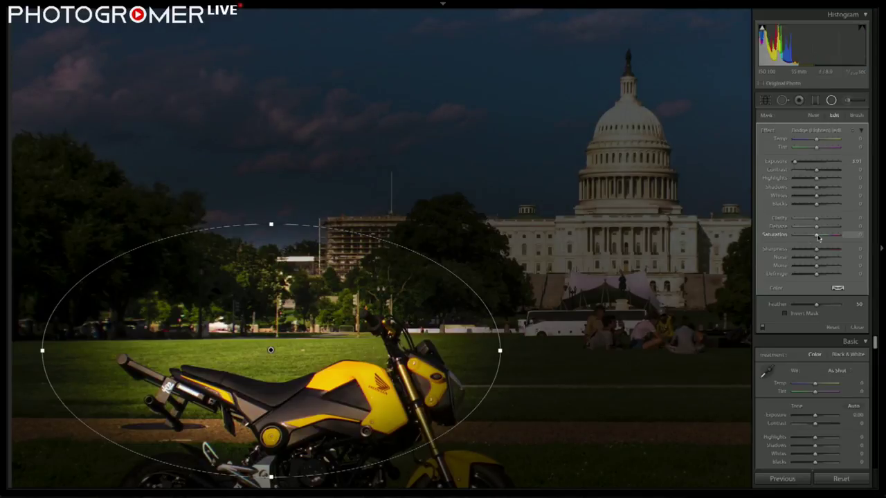
left_click_drag(815, 234, 875, 237)
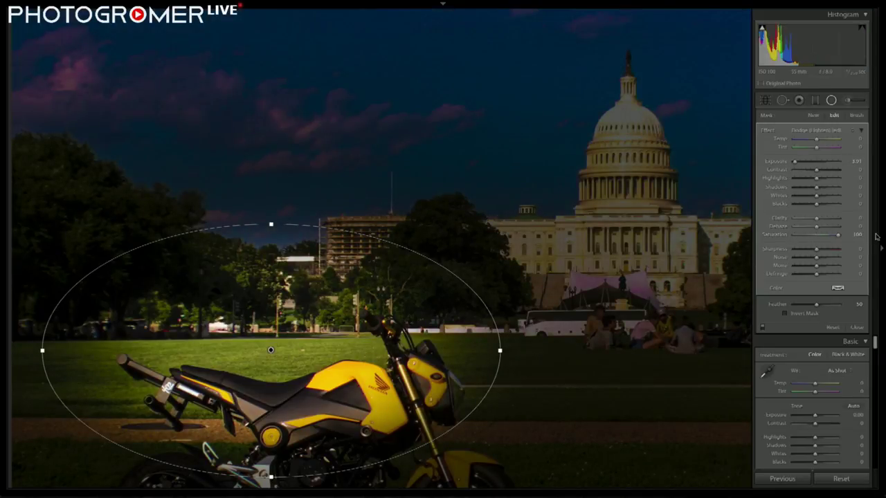
key("Delete")
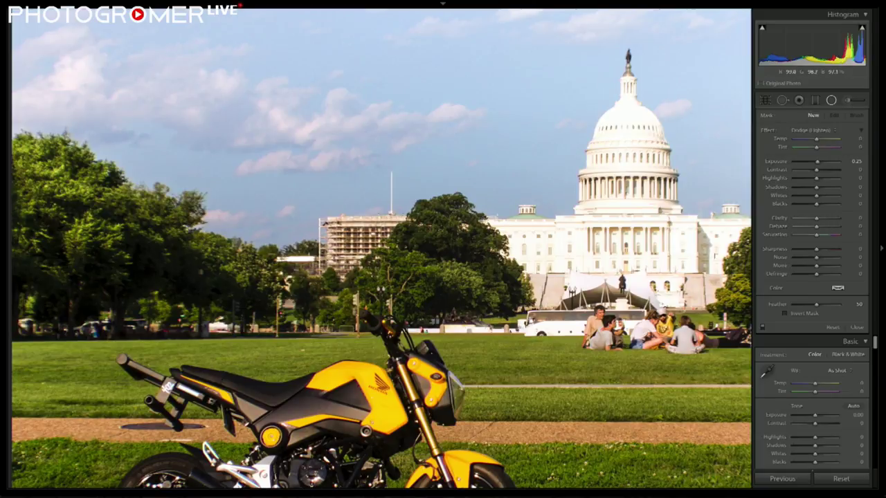
left_click(831, 101)
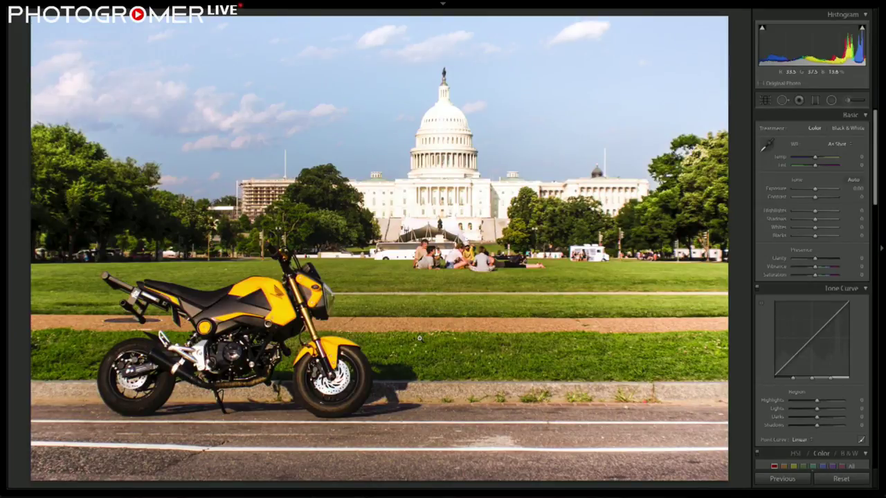
Compare the Capitol and mural-wall Grom photos, and set Blacks to +100 on the closer mural-wall photo
key("Right")
key("Right")
key("Left")
key("Right")
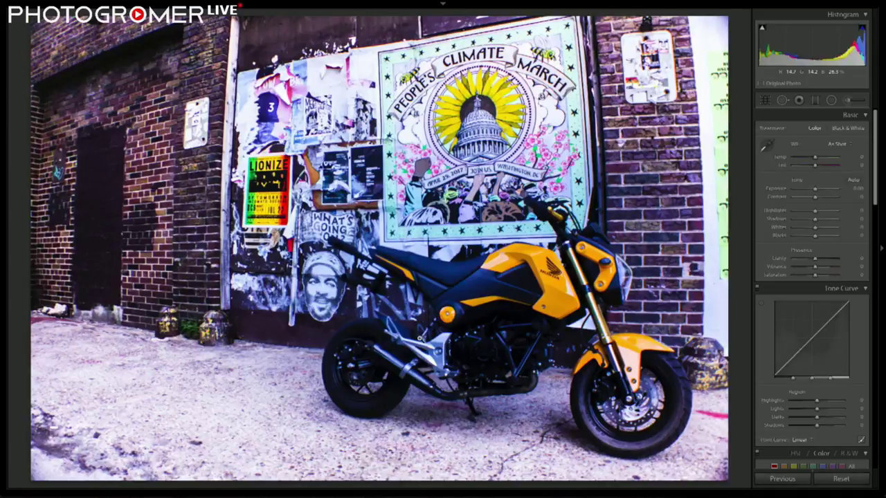
key("Left")
key("Left")
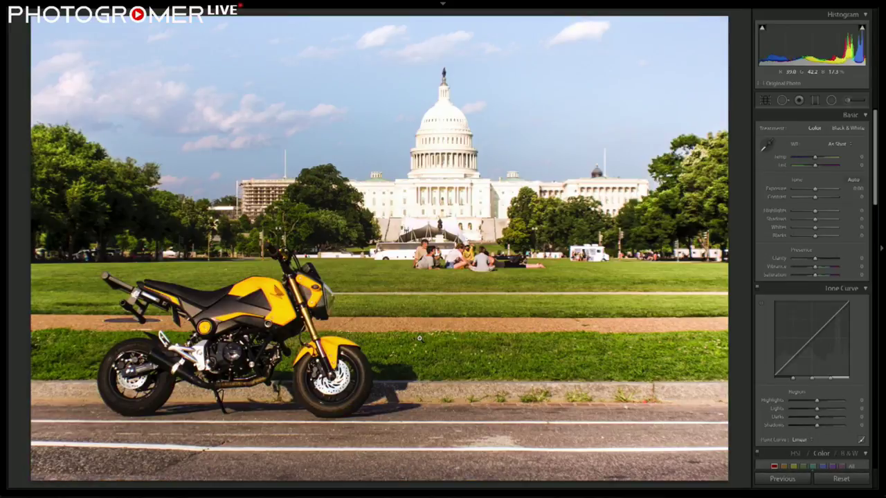
key("Right")
key("Right")
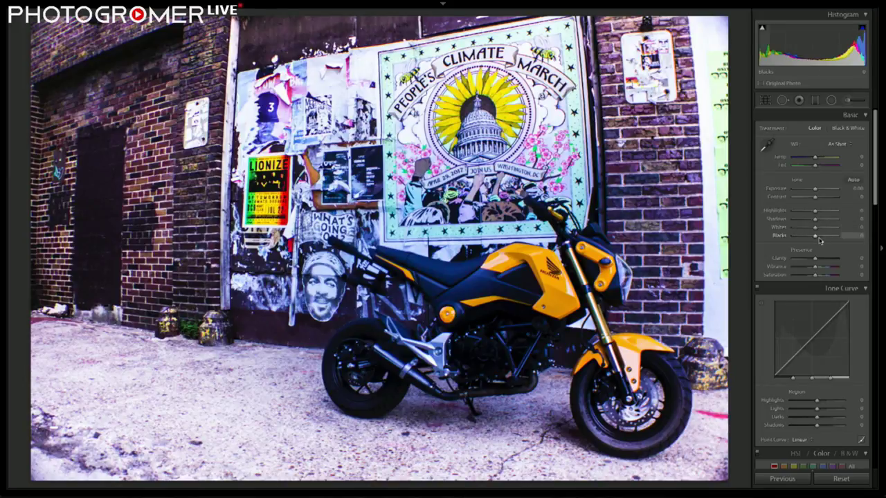
left_click_drag(819, 240, 840, 236)
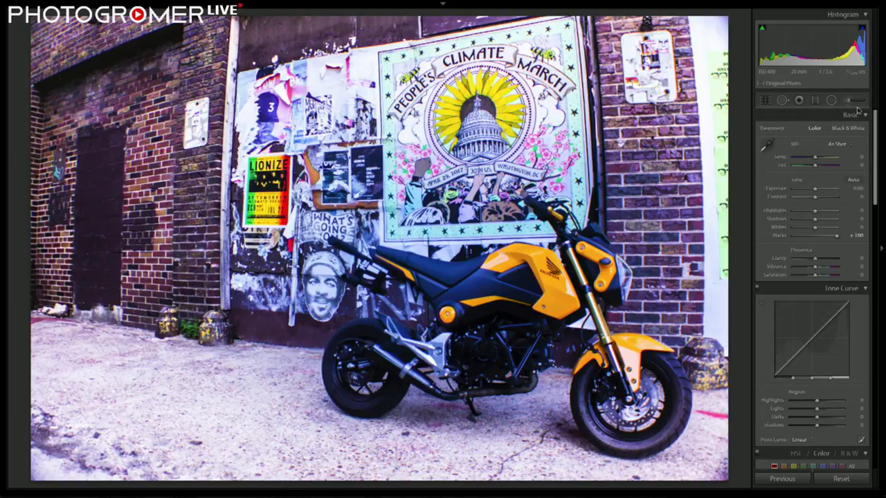
Check the closer mural-wall photo's camera and lens metadata in the Library, and return to it in Develop
key("g")
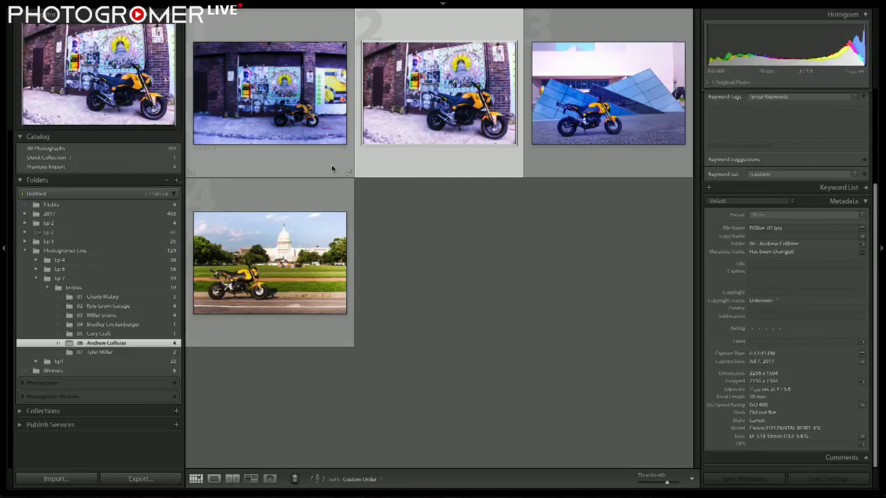
double_click(472, 108)
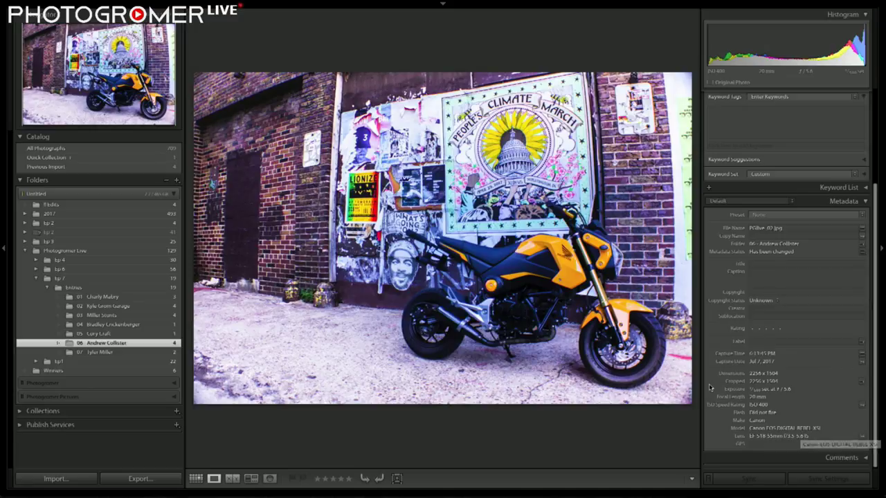
key("g")
key("e")
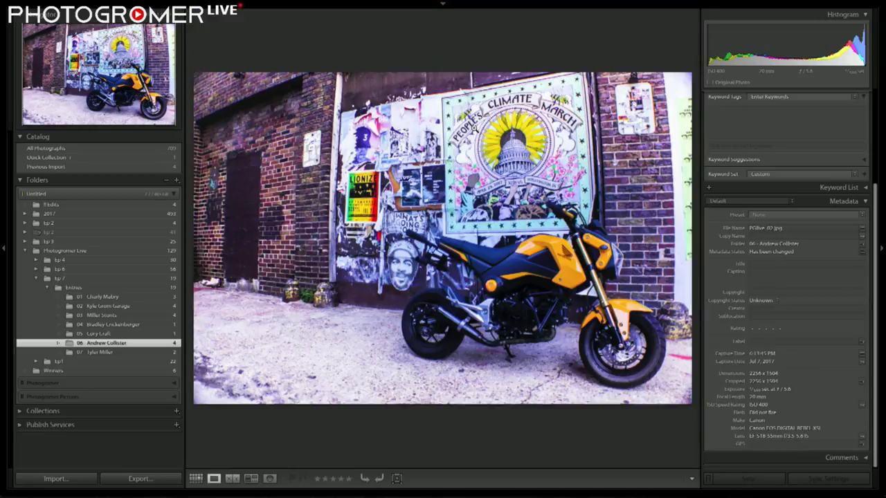
key("d")
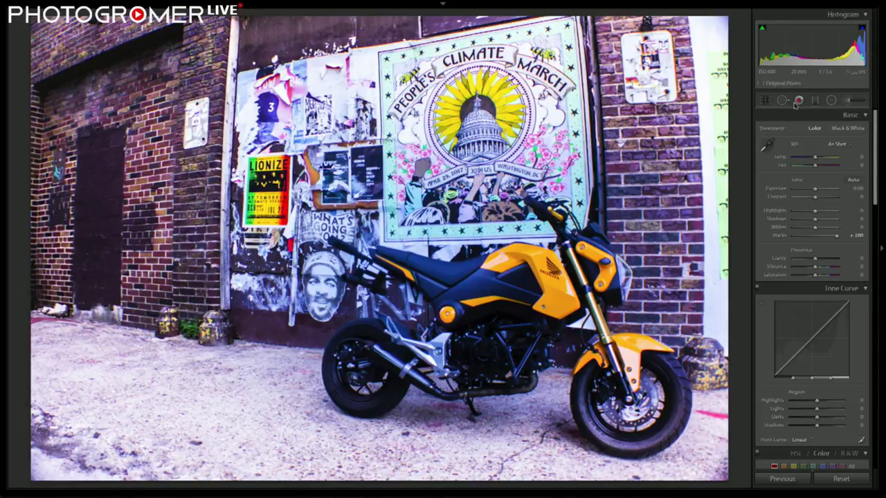
Correct the mural-wall photo's white balance by sampling a neutral area on the bike, and reduce Temp to +65
left_click(766, 145)
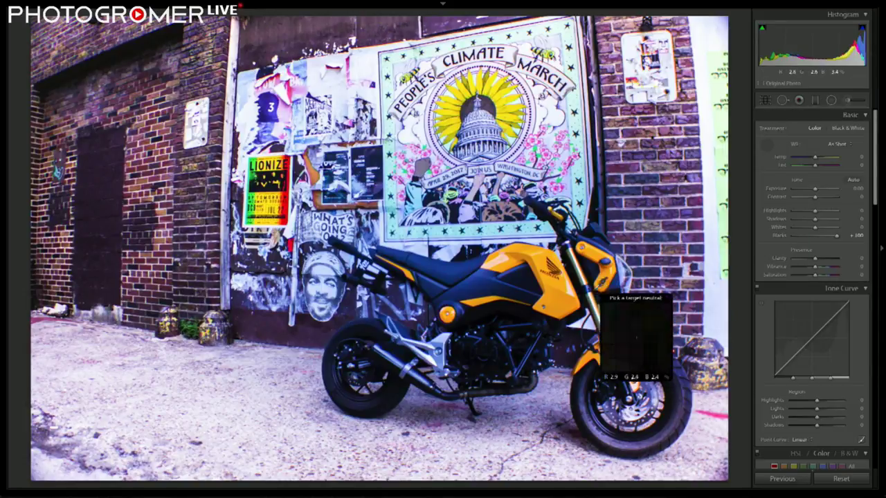
left_click(711, 219)
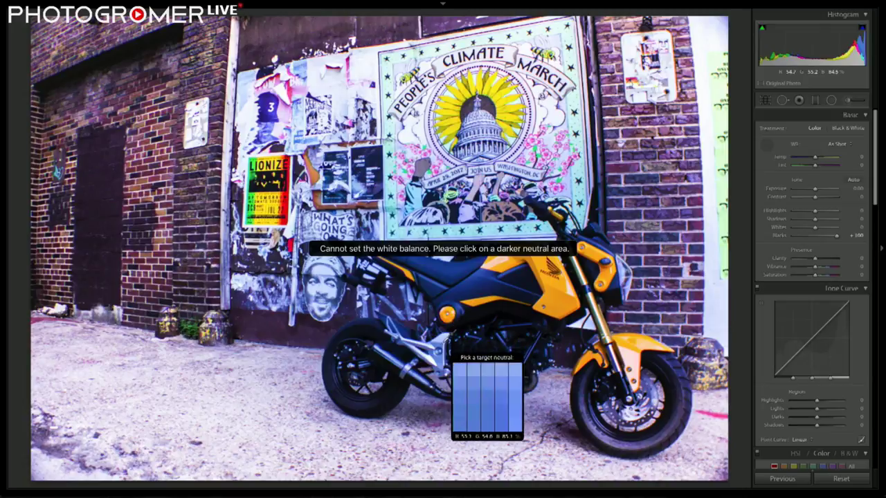
left_click(443, 343)
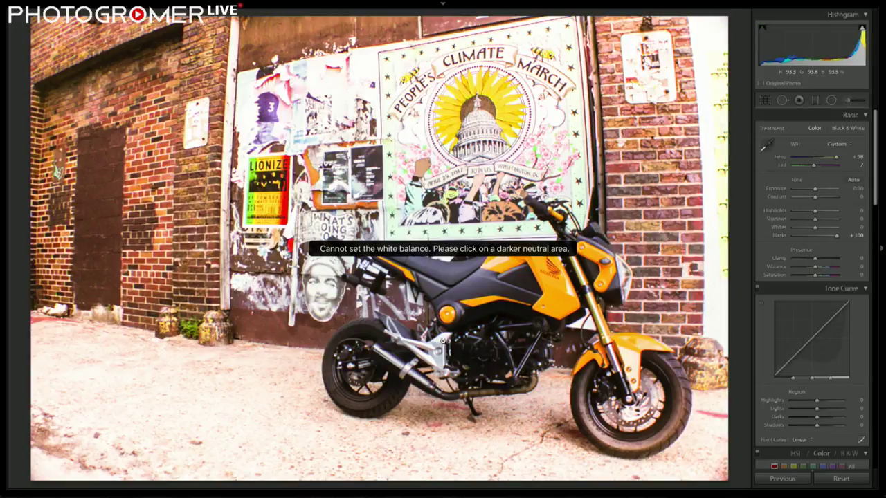
left_click(829, 158)
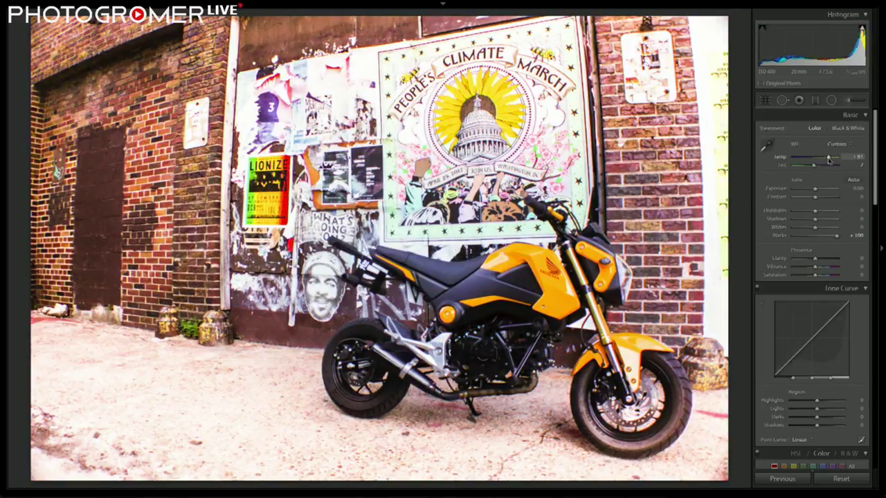
Compare the mural-wall photo before and after the white balance correction, and inspect the bike up close
key("backslash")
key("backslash")
key("backslash")
key("backslash")
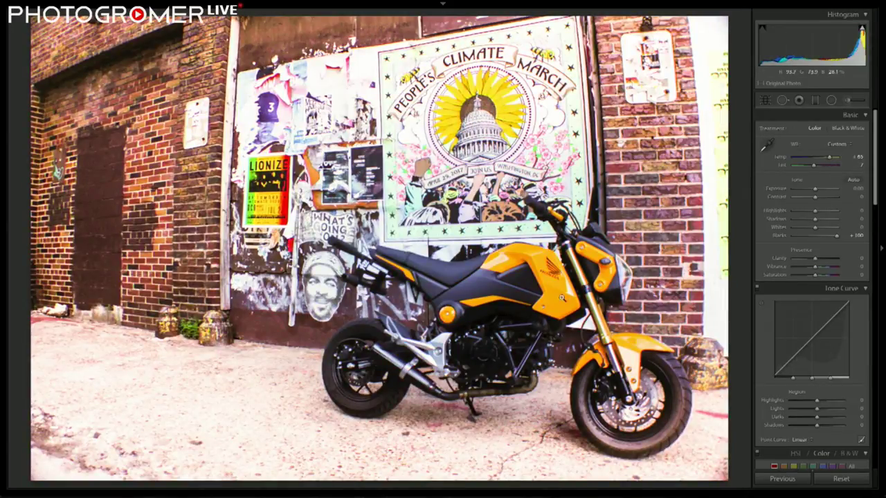
left_click(545, 212)
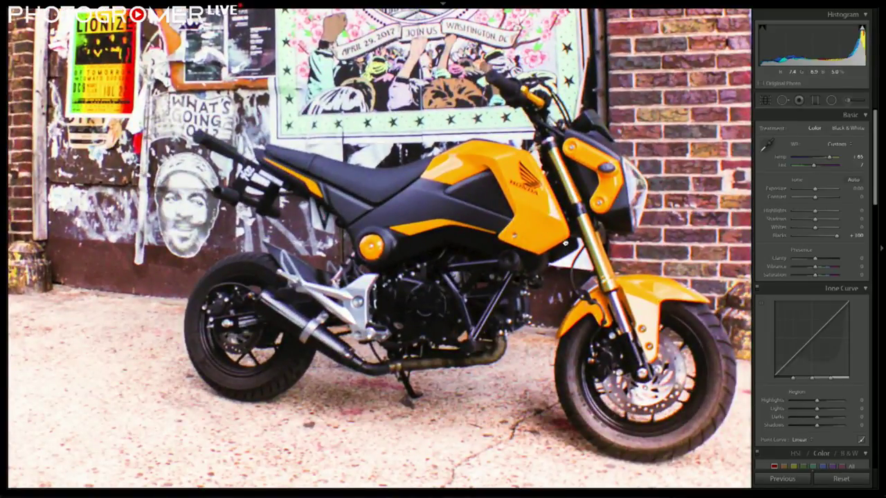
left_click(564, 244)
Set the mural-wall photo's Clarity to +53, Contrast to −35 and Highlights to −91, and raise Shadows slightly
left_click_drag(817, 258, 833, 259)
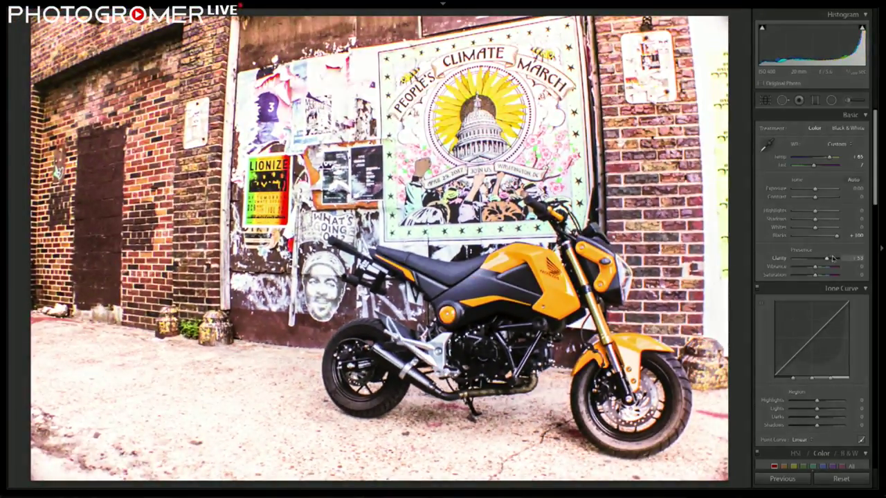
mouse_move(815, 211)
left_mouse_down()
mouse_move(794, 211)
mouse_move(807, 199)
left_mouse_up()
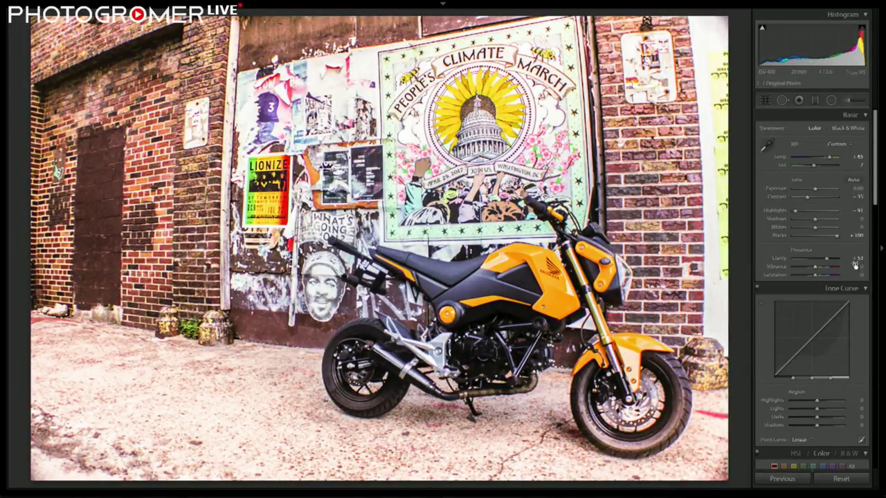
left_click_drag(815, 219, 818, 219)
Add a Radial Filter around the bike with Exposure −0.15, reduced Highlights and increased Clarity, and close the tool
left_click(831, 101)
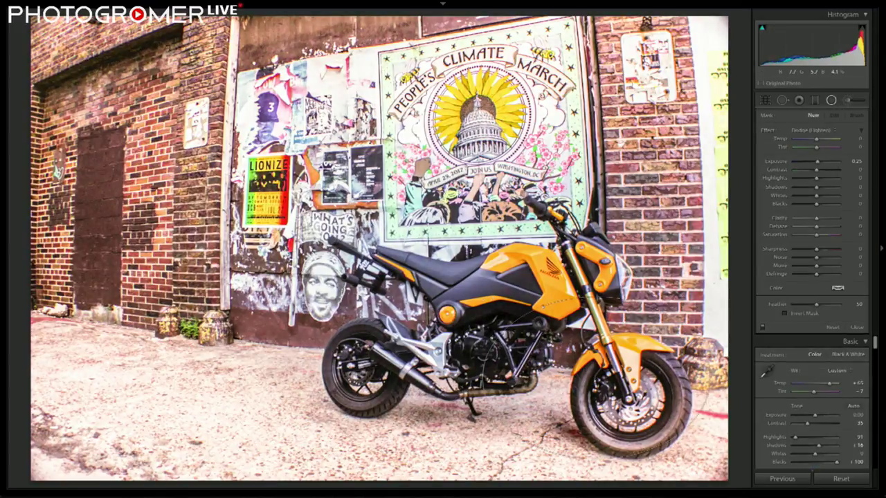
left_click_drag(817, 161, 808, 161)
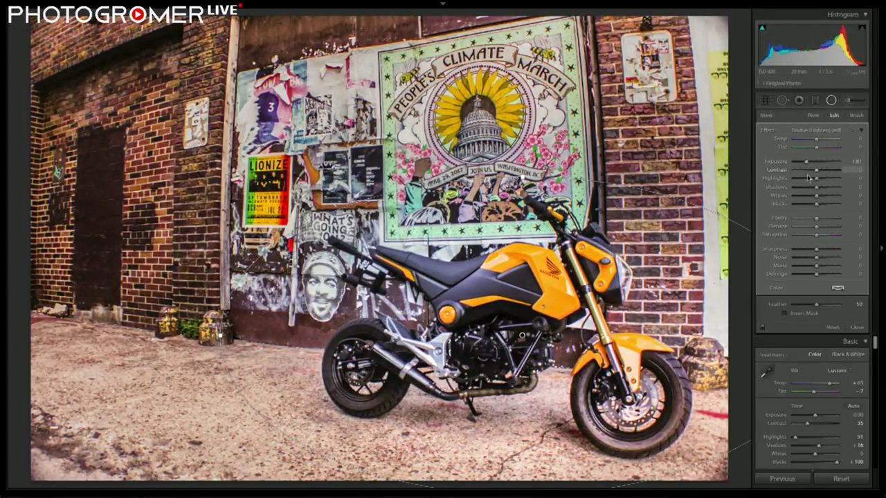
left_click_drag(816, 178, 801, 178)
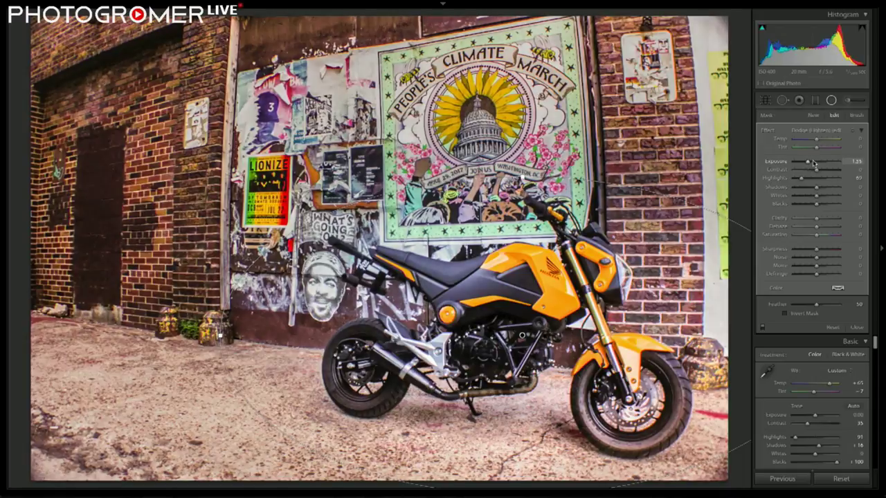
left_click(815, 162)
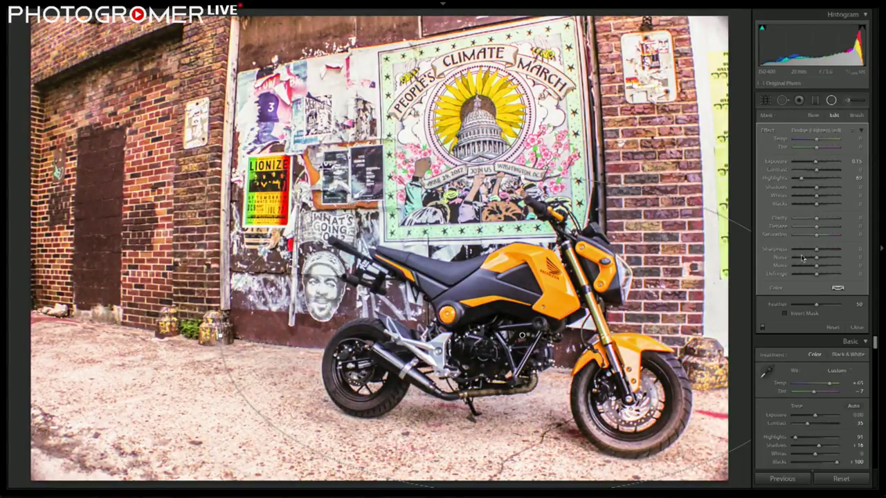
left_click_drag(817, 218, 825, 220)
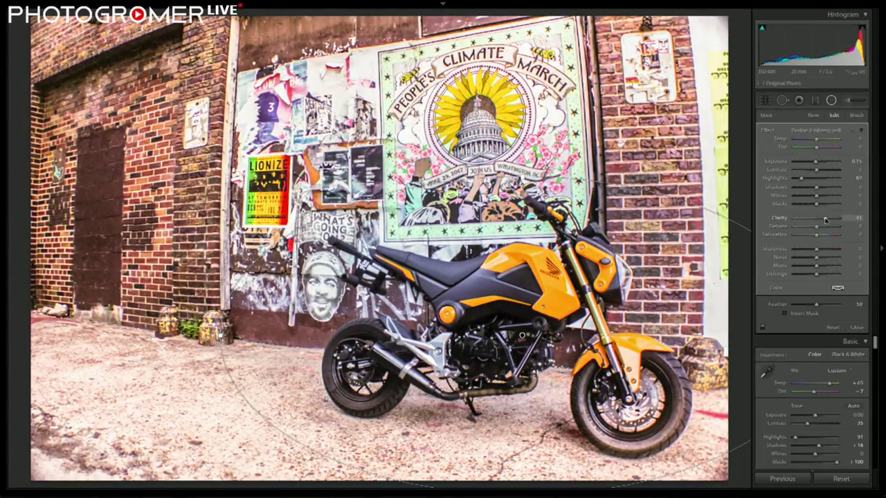
key("Return")
View the edited mural photo, the glass pyramid photo and the Capitol photo full screen, examining the Capitol one up close
key("f")
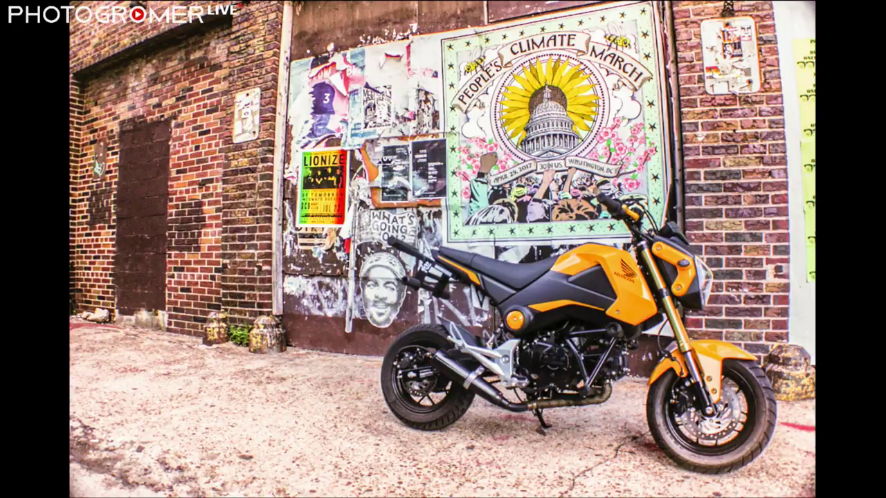
key("Right")
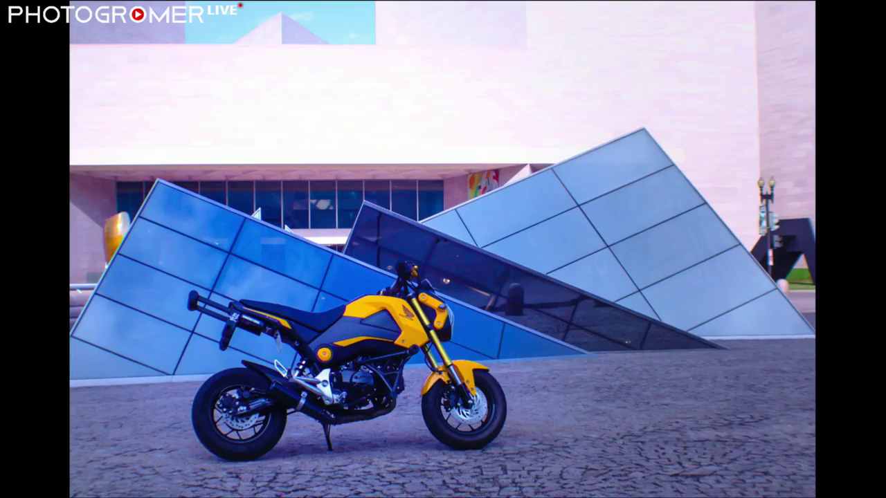
key("Right")
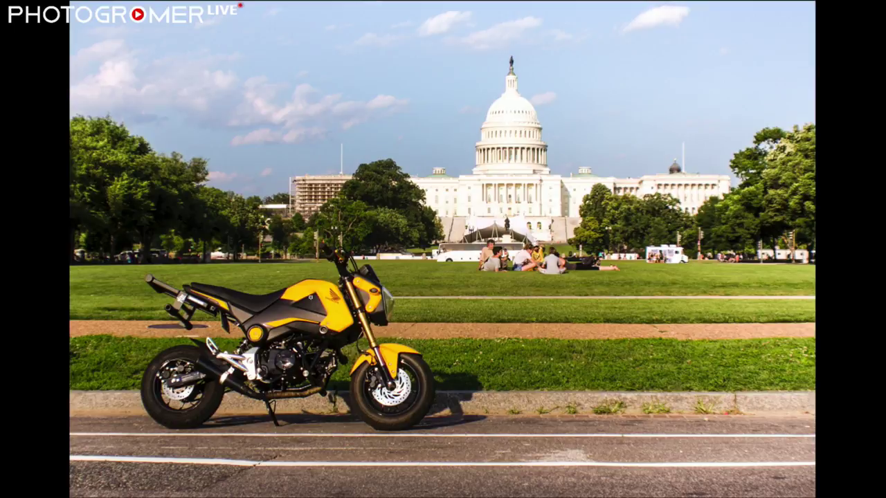
scroll(502, 249, "up", 2)
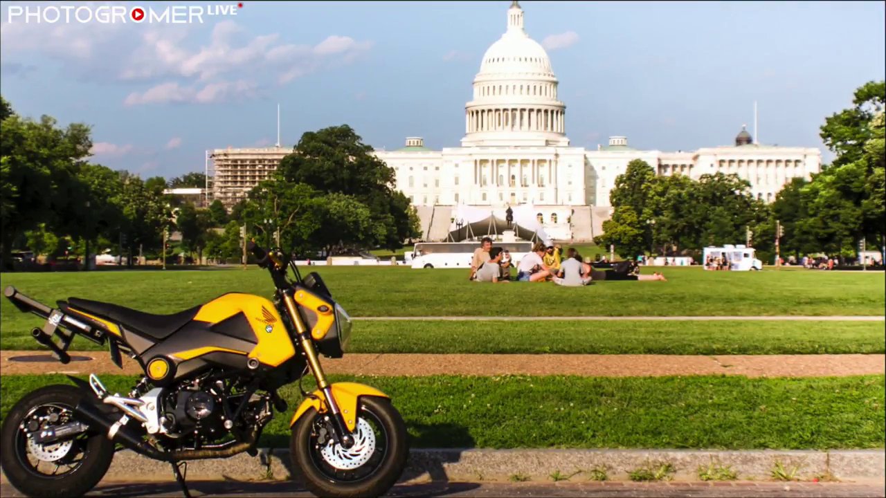
scroll(278, 342, "down", 2)
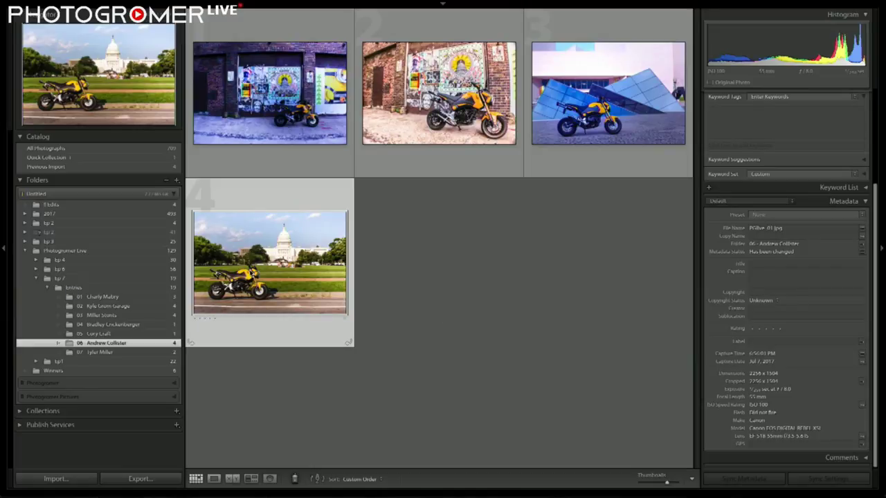
Try Vibrance +100 on the Capitol photo in Develop, compare it with the original and reset Vibrance
key("e")
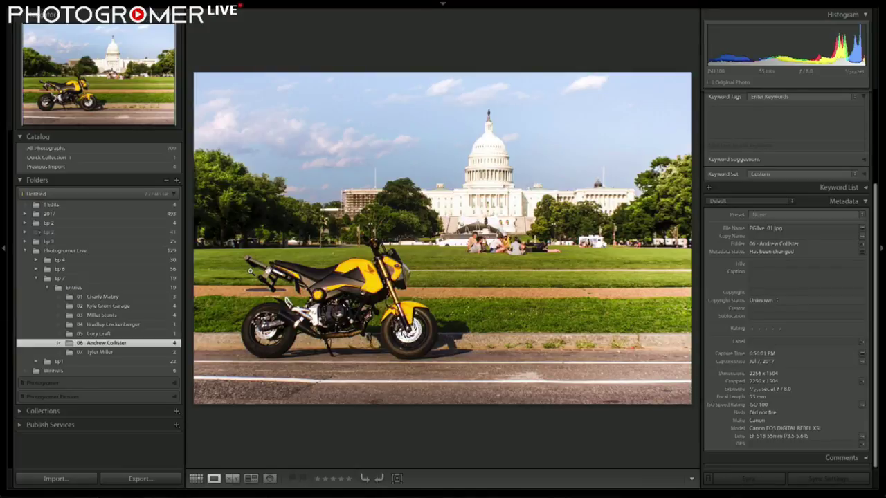
key("d")
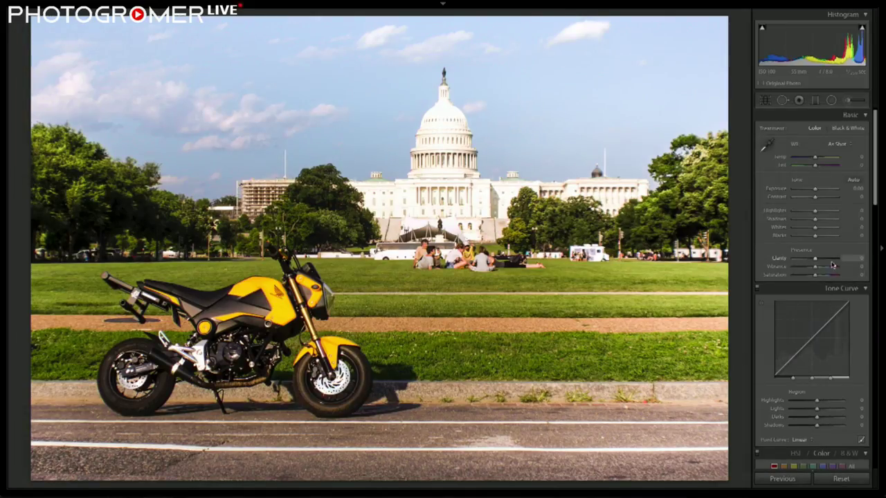
left_click_drag(815, 267, 837, 267)
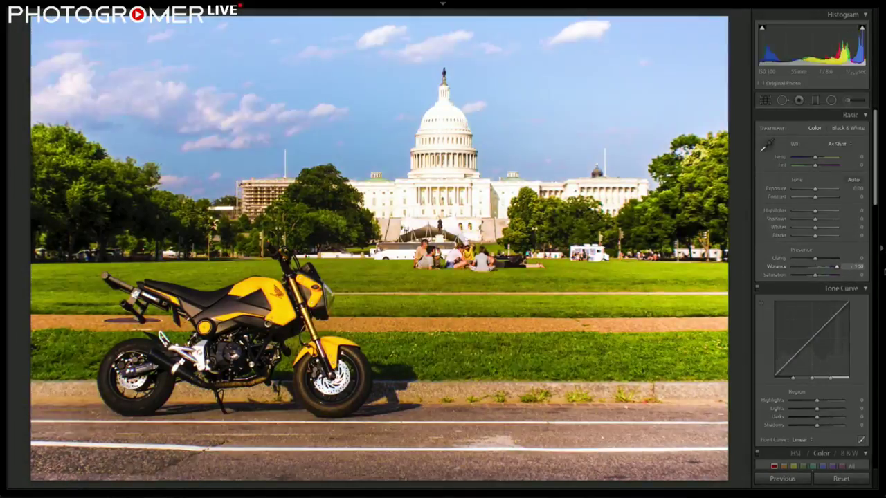
key("backslash")
key("backslash")
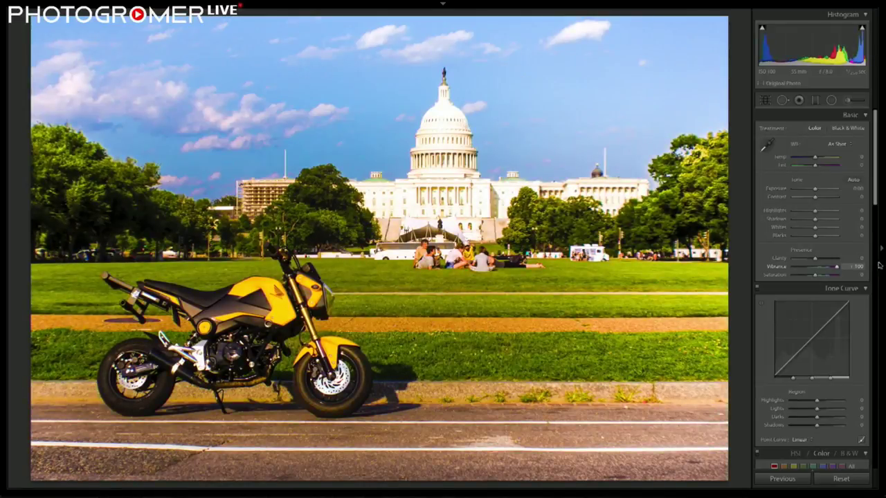
double_click(838, 267)
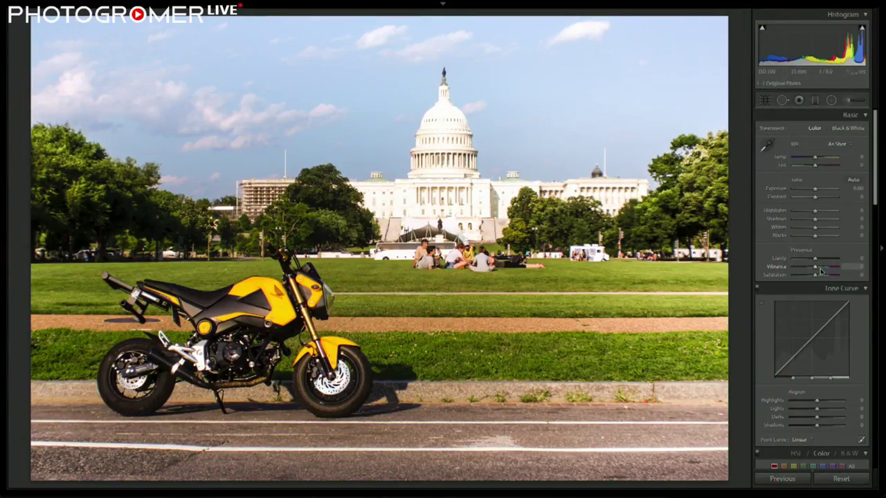
Set the Capitol photo's Vibrance to +8 and Blacks to +28, and convert it to black and white
left_click_drag(821, 271, 820, 271)
left_click(821, 236)
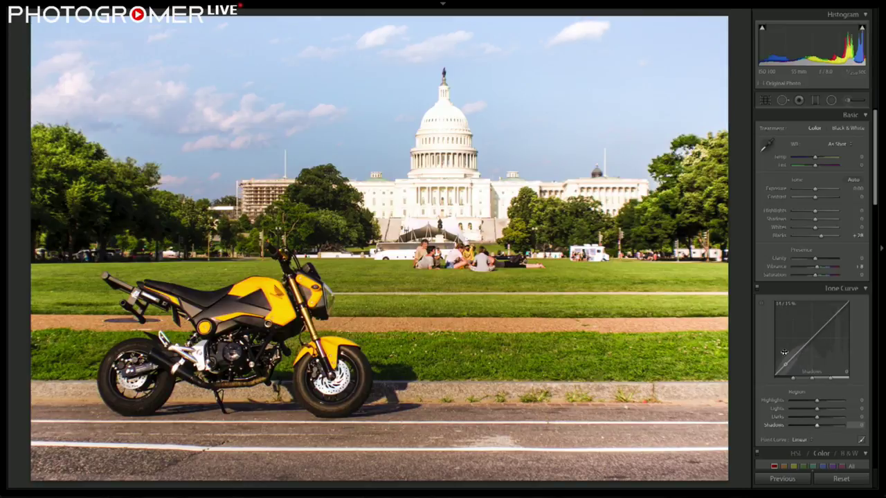
key("v")
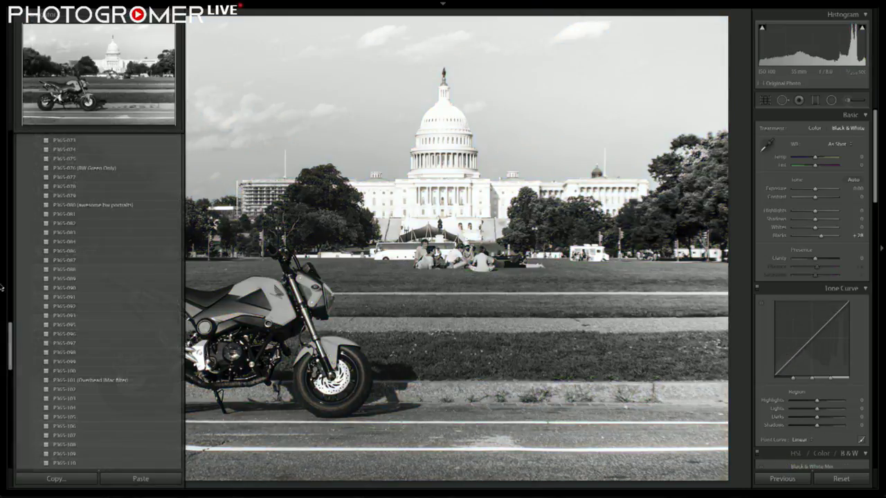
Return to the Library and view the wide mural-wall photo of the Grom in Loupe view
key("g")
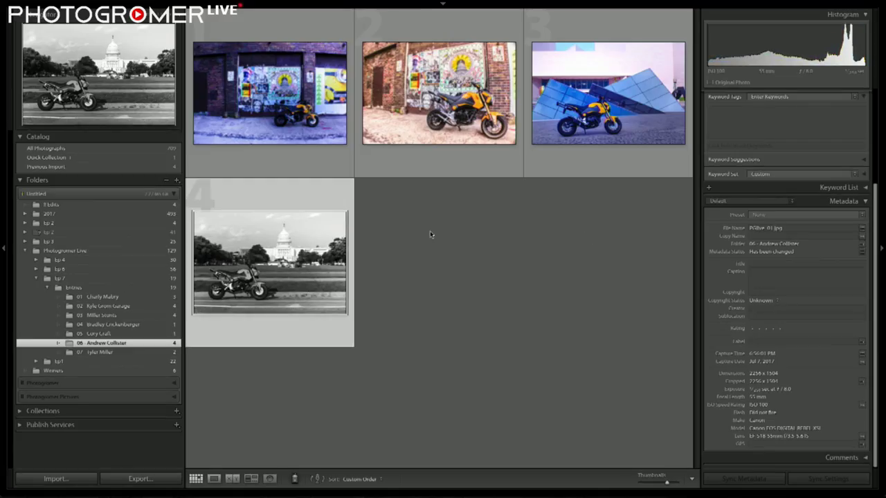
key("e")
key("Left")
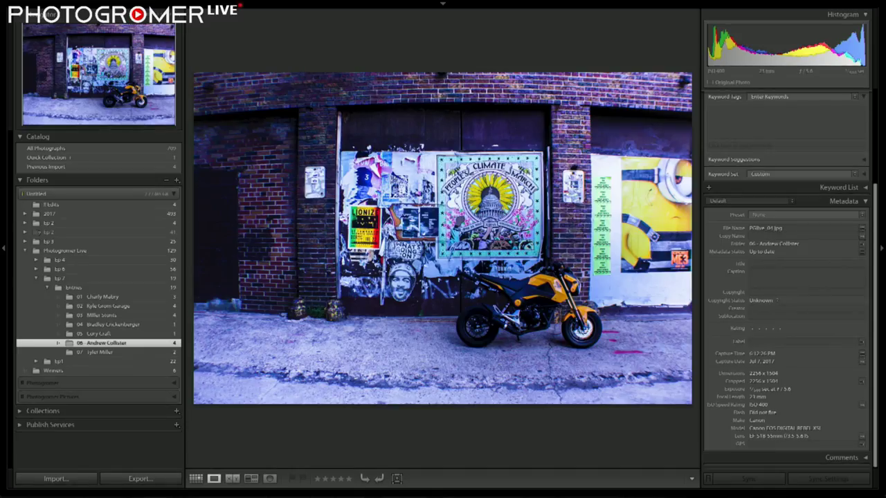
Go through folder 06's photos to the Capitol photo and reset all of its Develop adjustments
key("Right")
key("Right")
key("Right")
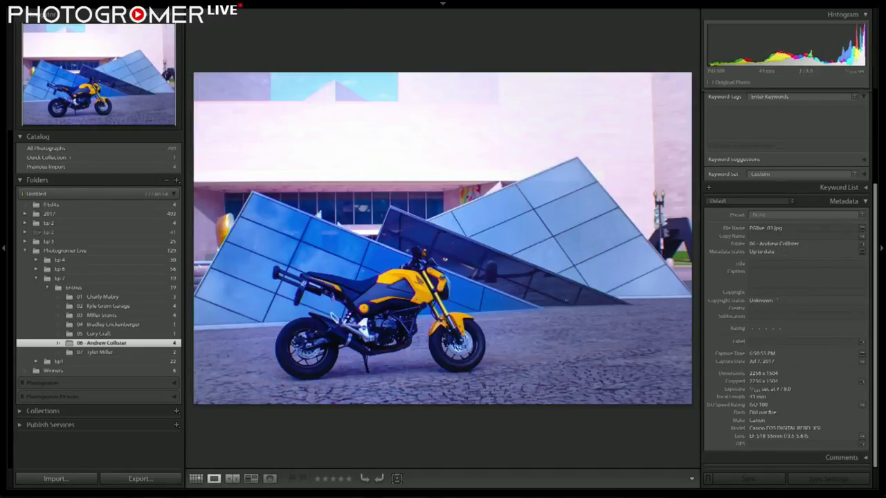
key("g")
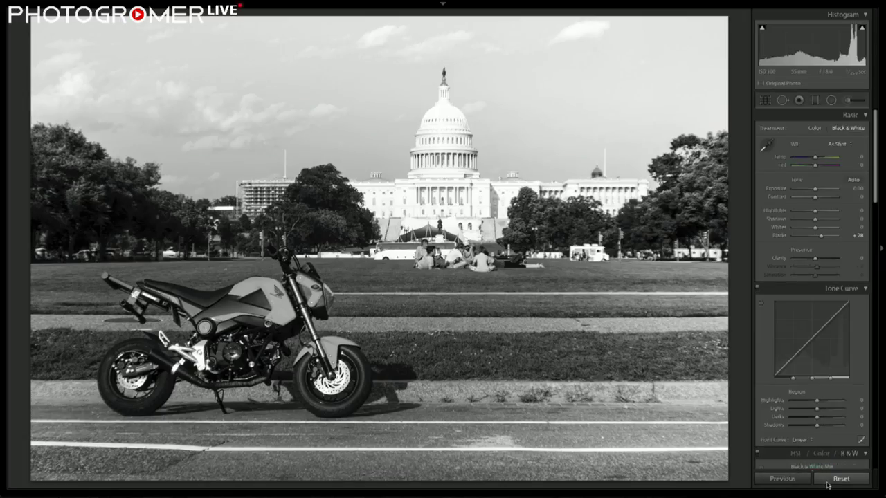
left_click(827, 485)
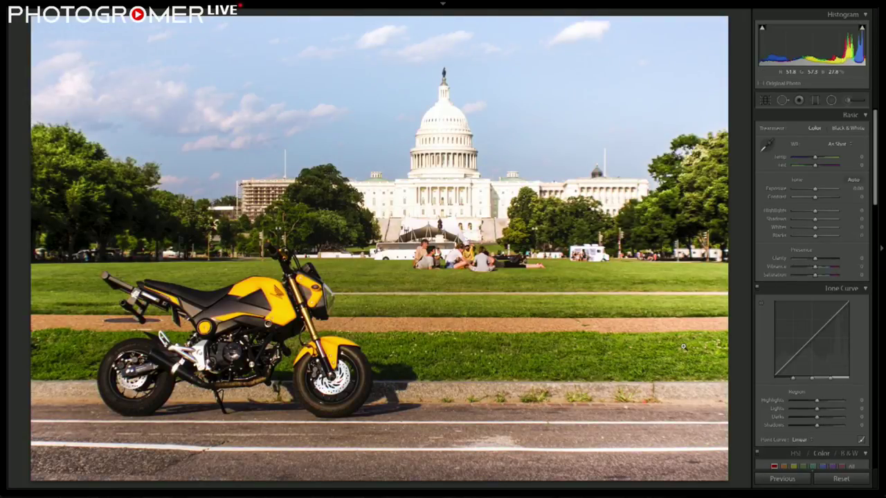
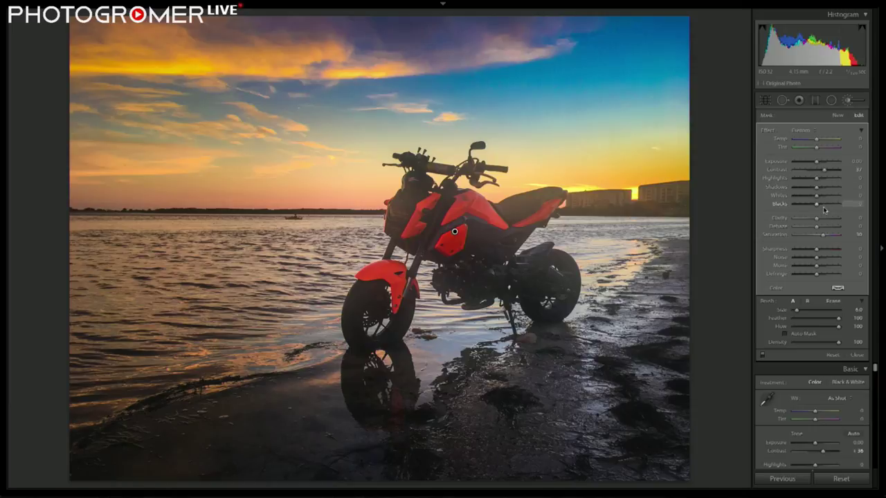
Compare the brushed sunset beach photo with its unedited original, first in Develop and then full screen
left_click(824, 196)
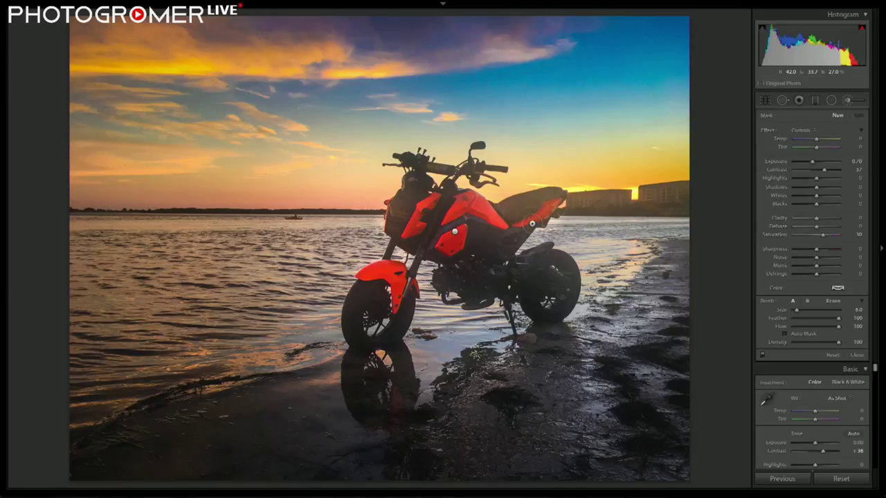
key("backslash")
key("backslash")
key("f")
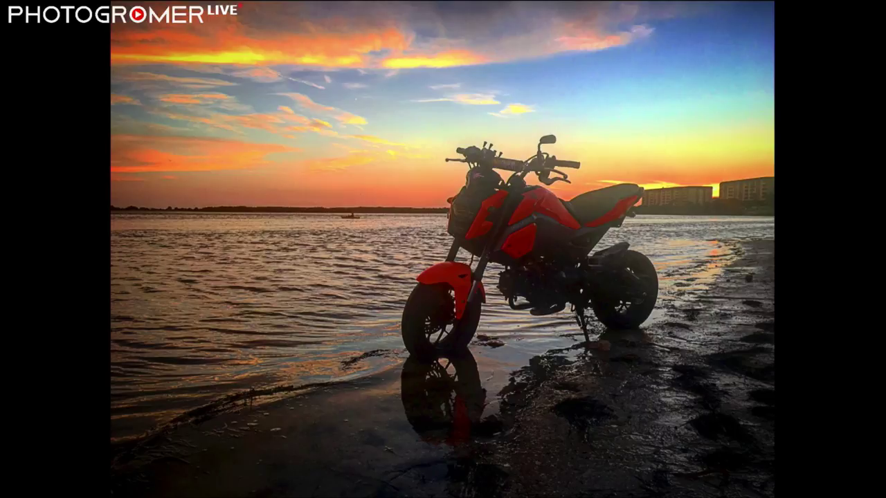
key("backslash")
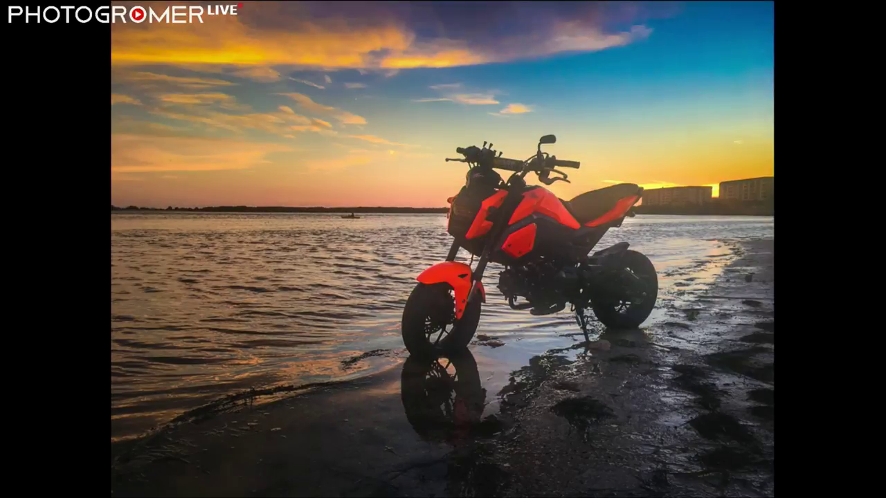
key("backslash")
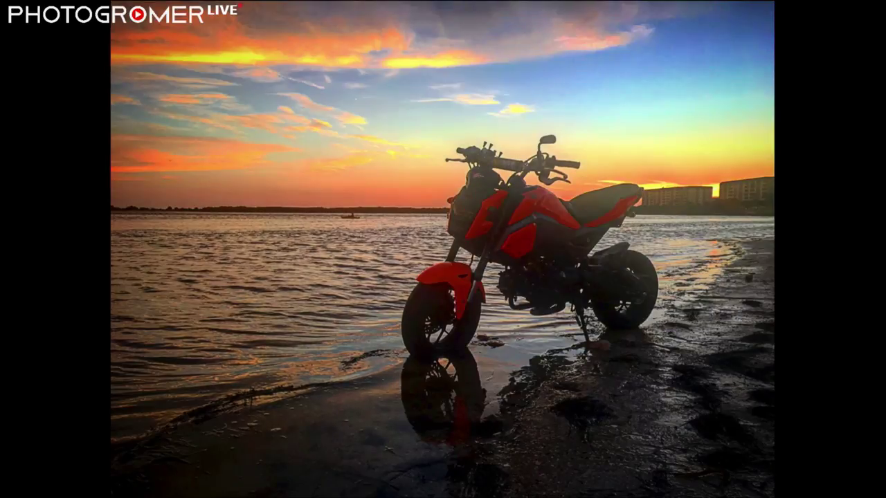
key("backslash")
key("backslash")
Leave full screen and view folder 07's edited sunset photo in Loupe view from the Library grid
key("Right")
key("Escape")
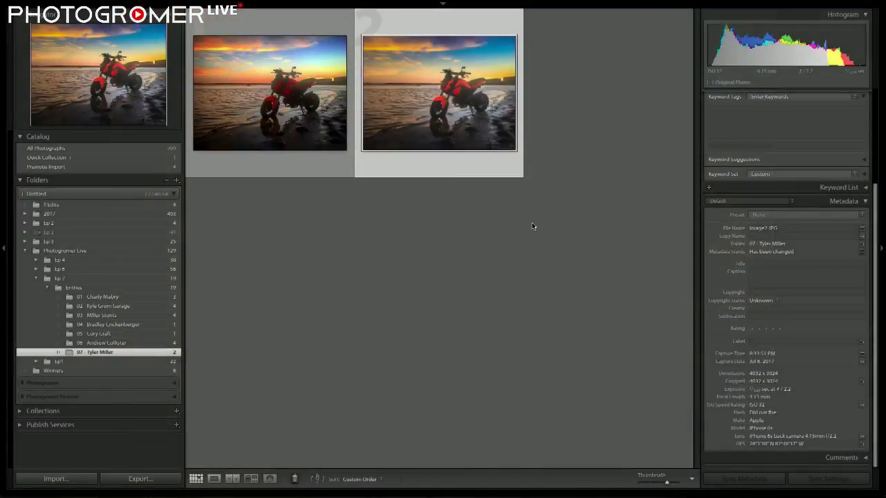
double_click(396, 125)
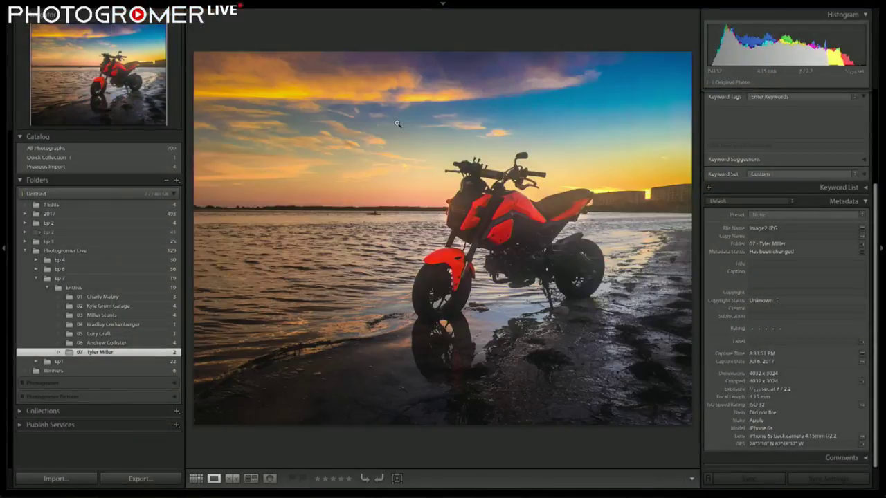
double_click(397, 124)
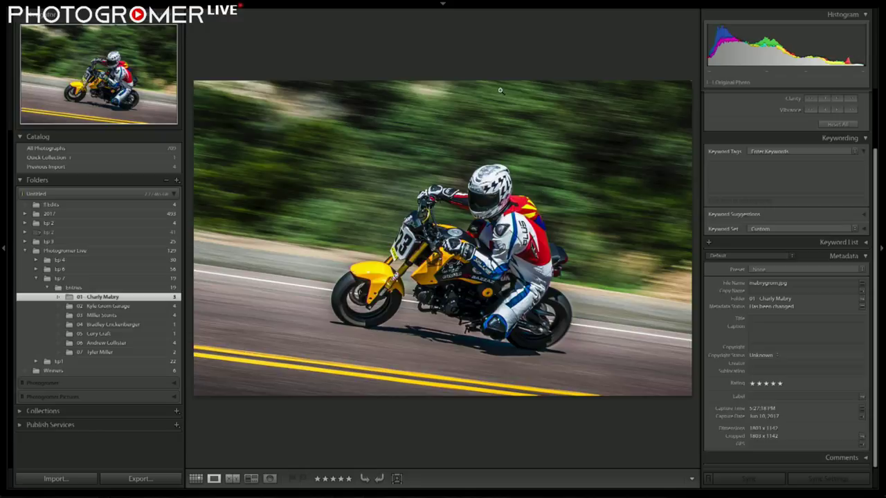
Give a red color label to folder 01's panning shot of the racer and folder 02's full view of the white Grom
key("g")
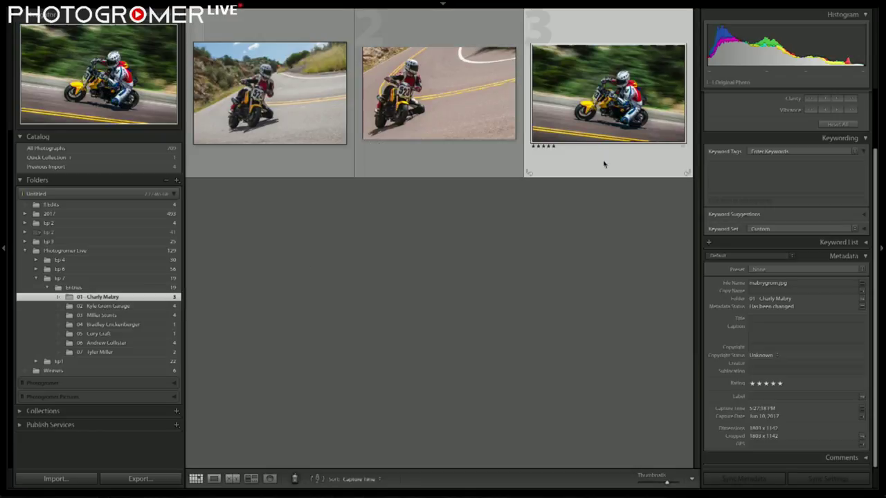
key("6")
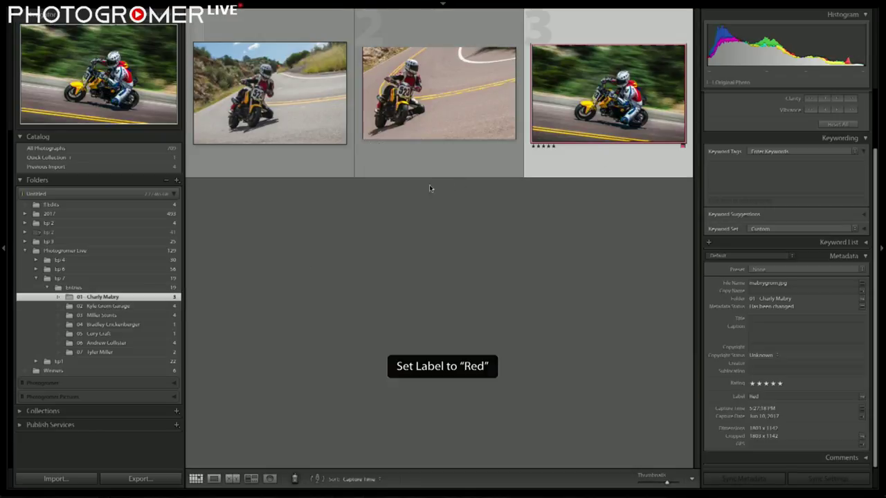
left_click(103, 306)
key("6")
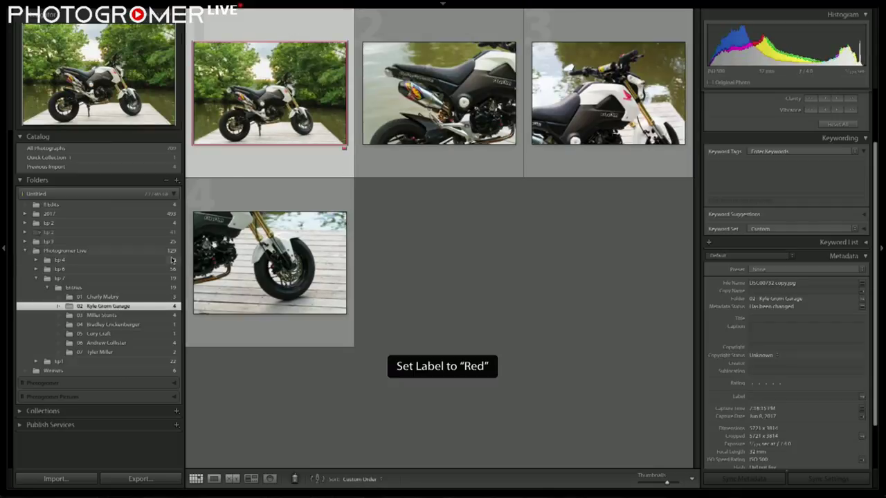
Give a red color label to folder 03's first red Grom photo and folder 04's parking lot photo
left_click(102, 315)
key("6")
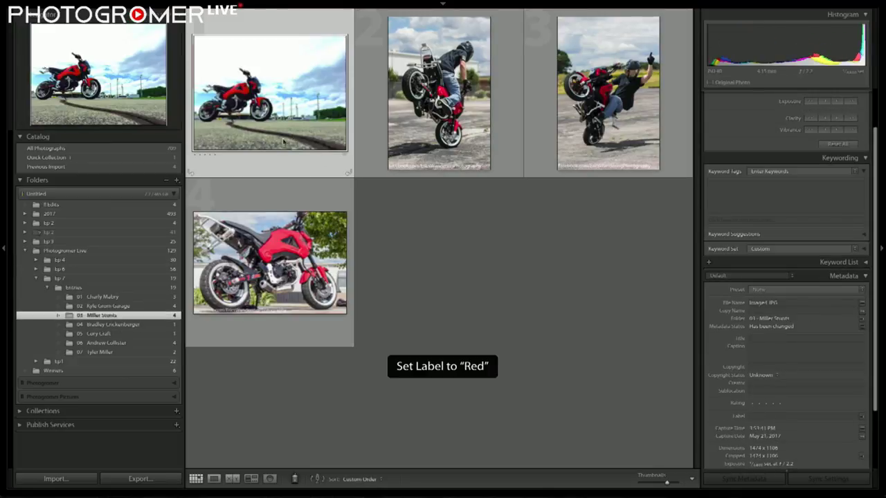
left_click(110, 324)
key("6")
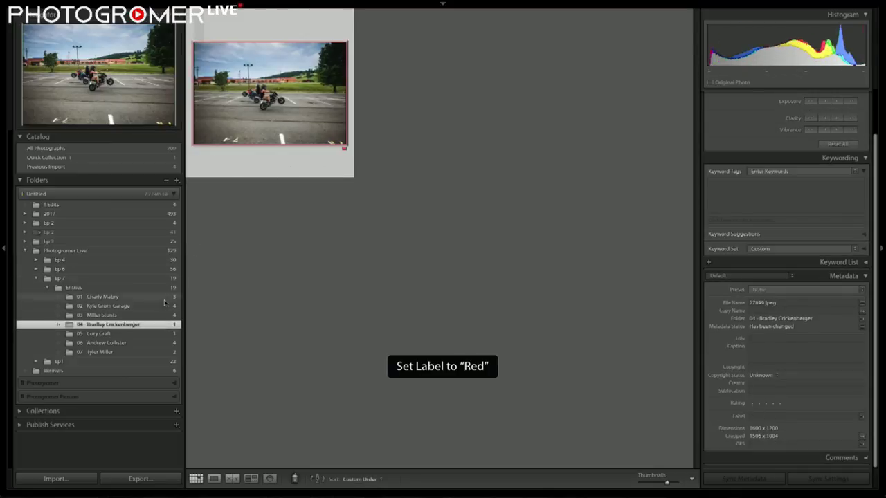
Label folder 05's night photo and folder 06's closer mural photo red, leaving the wide mural photo without a label
key("Down")
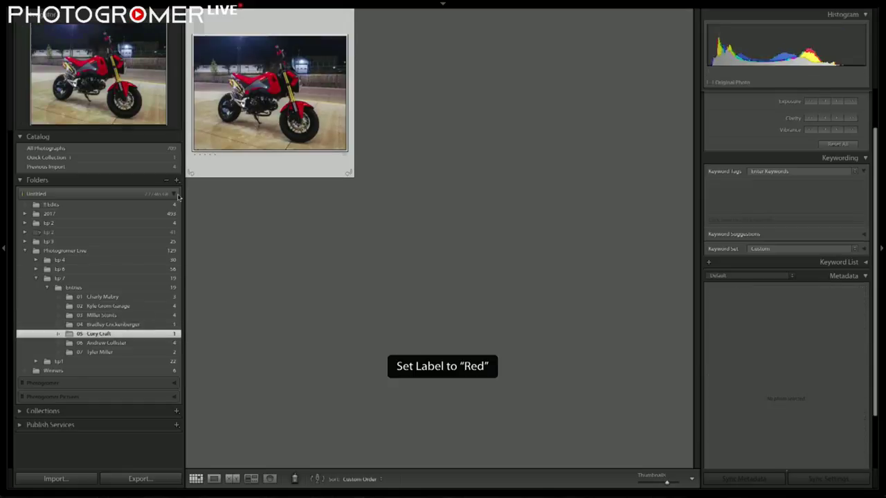
key("6")
key("Down")
key("Right")
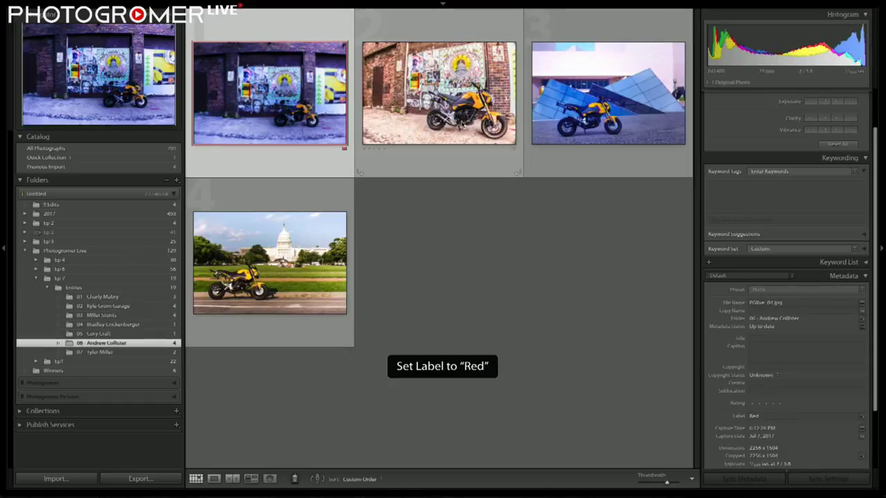
key("6")
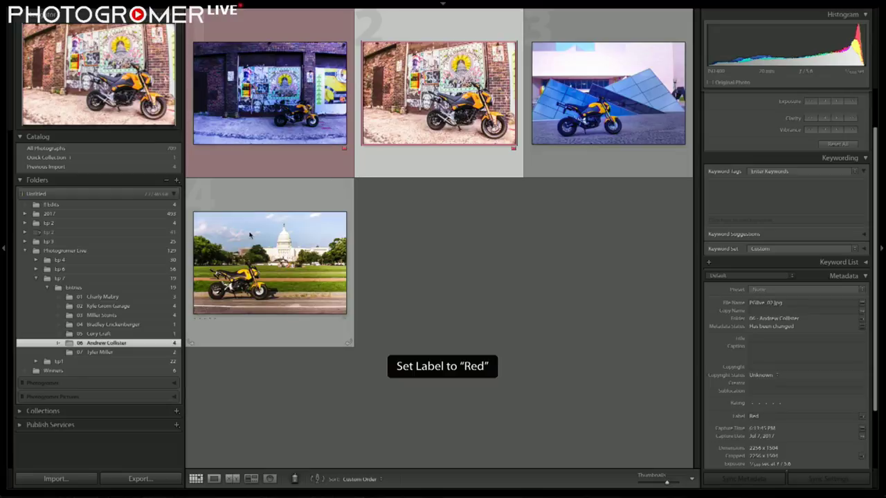
left_click(252, 153)
key("6")
Label folder 07's second sunset photo red and display all photos of the Ep 7 Entries folder
key("Down")
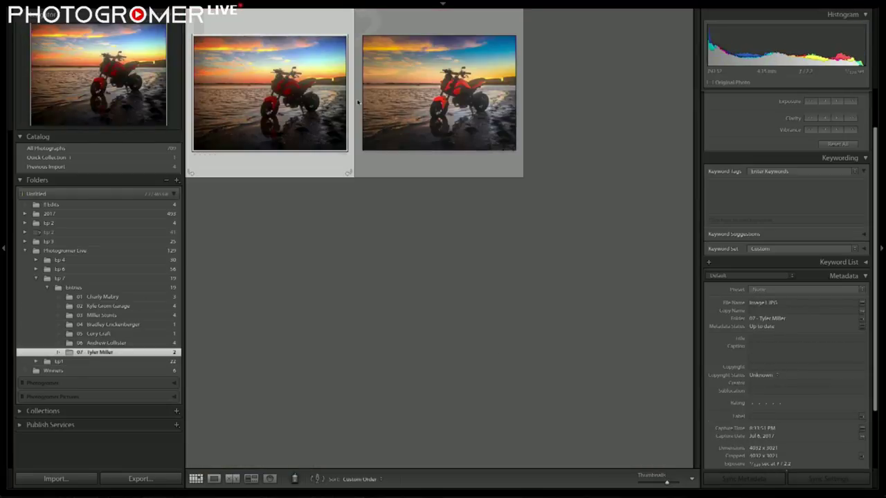
left_click(410, 104)
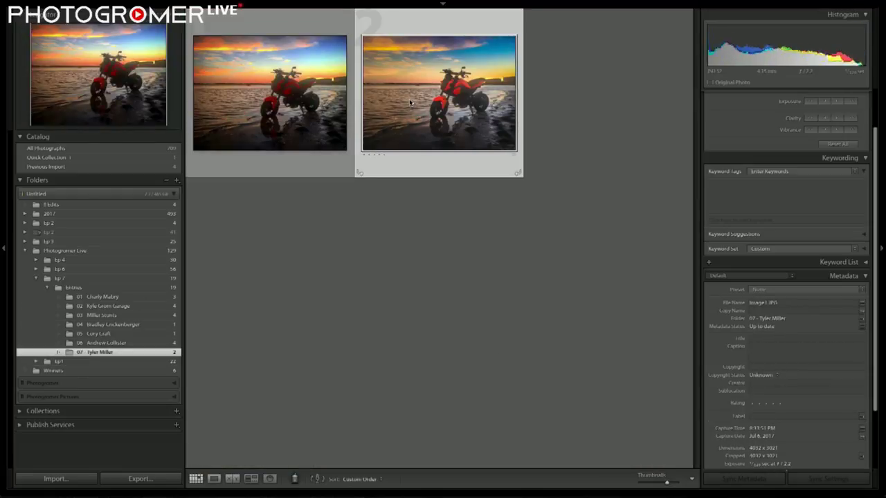
key("6")
left_click(95, 290)
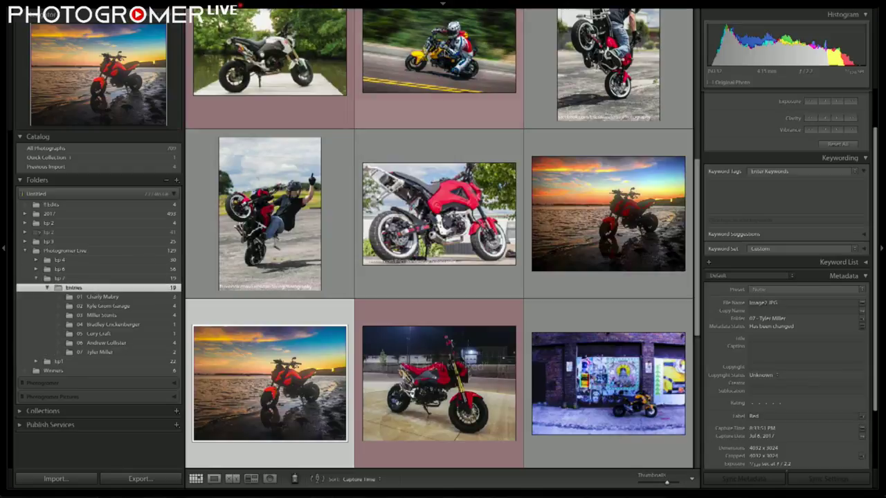
scroll(436, 83, "down", 5)
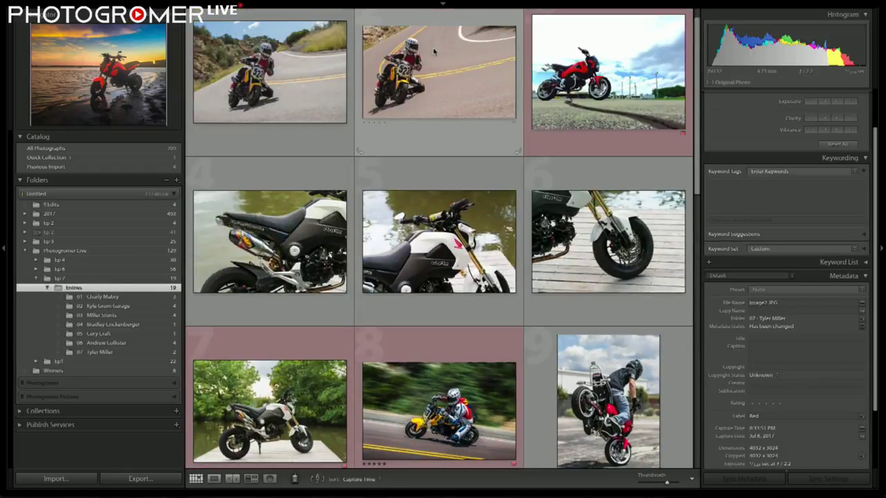
Show the Library Filter bar and filter the Entries photos by attribute to the red color label
mouse_move(424, 3)
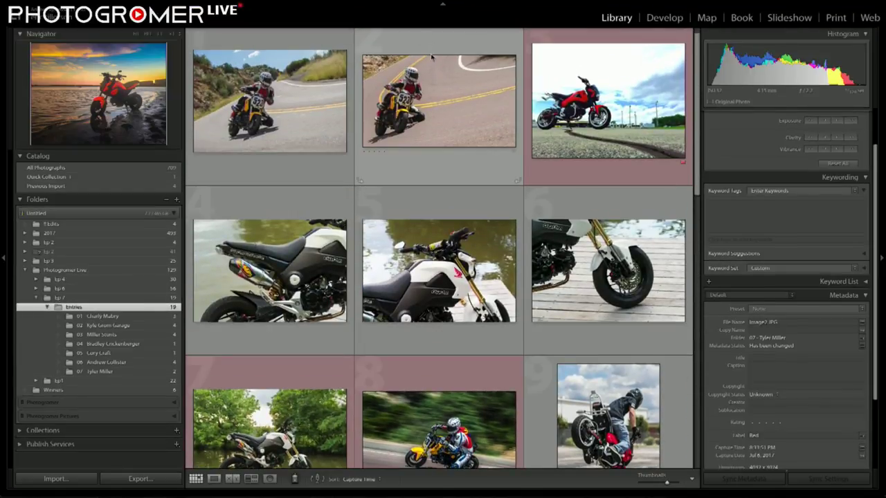
key("t")
key("t")
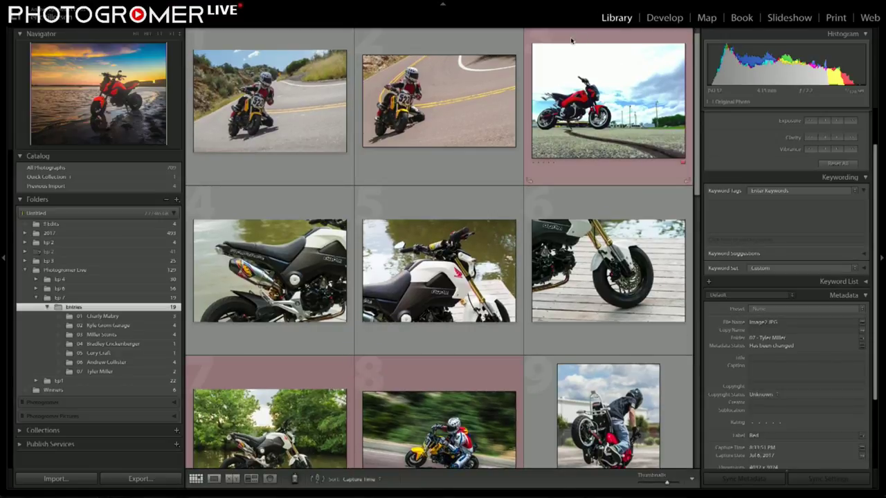
left_click(239, 5)
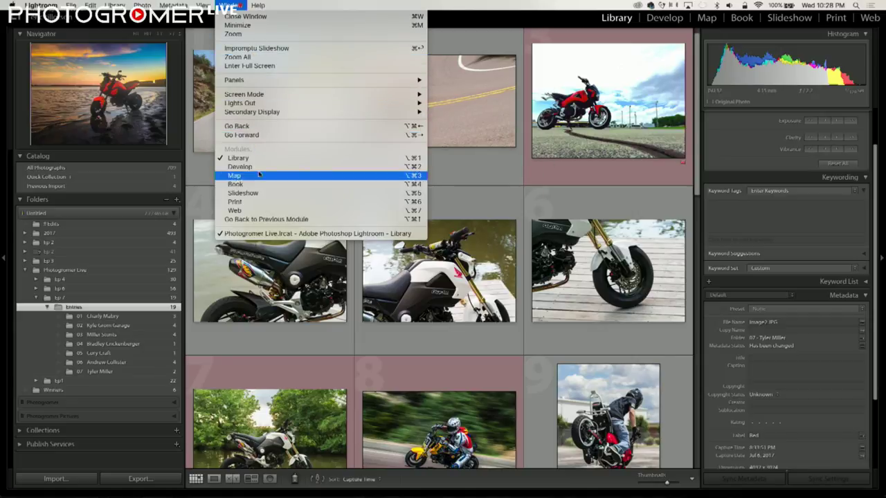
mouse_move(204, 5)
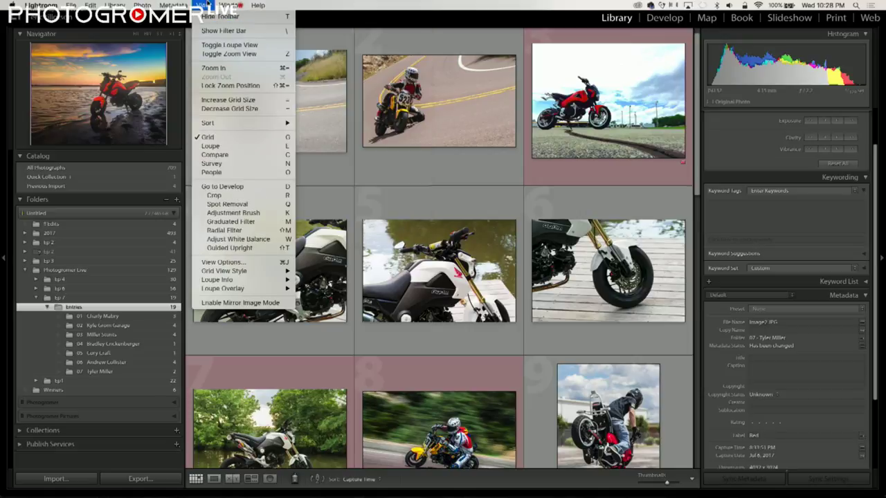
left_click(240, 30)
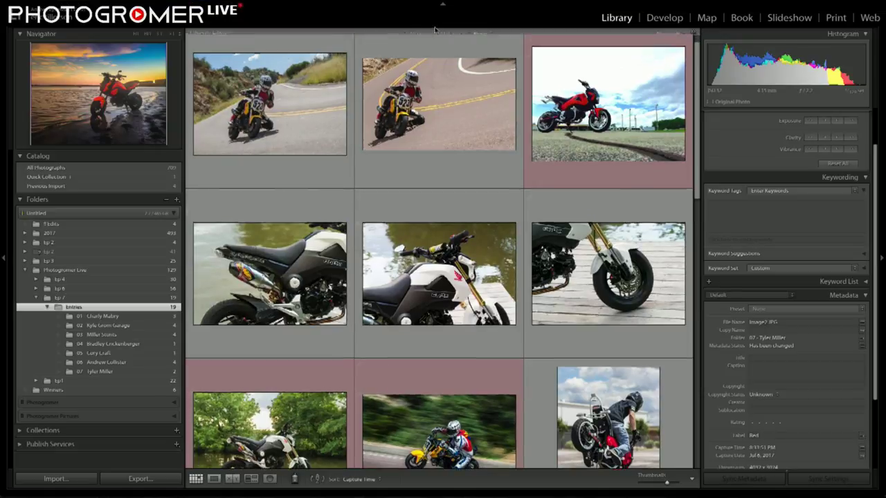
left_click(420, 34)
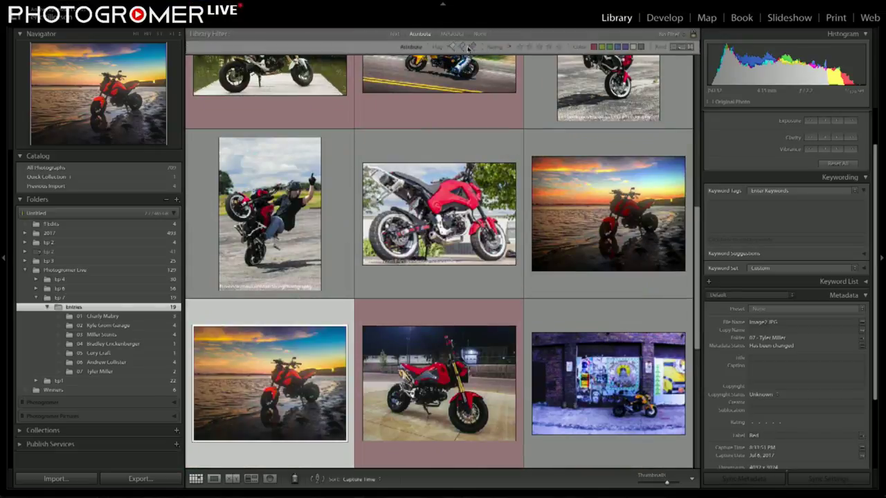
left_click(593, 47)
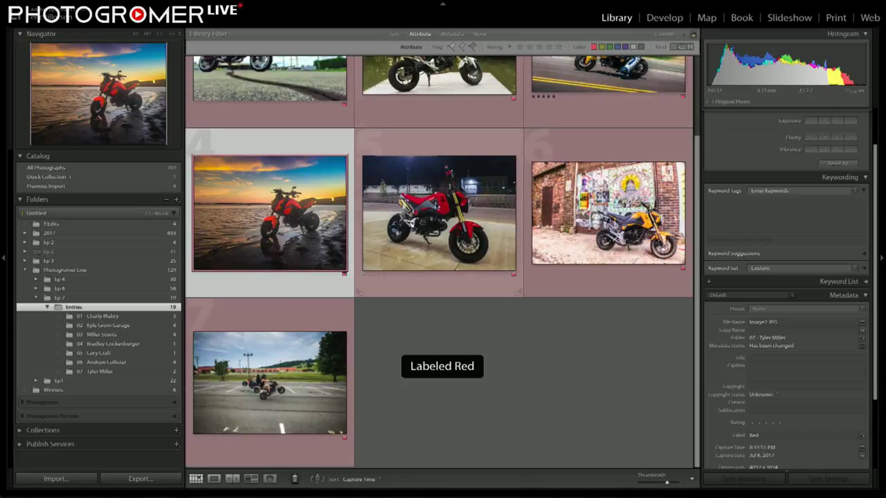
scroll(310, 175, "up", 2)
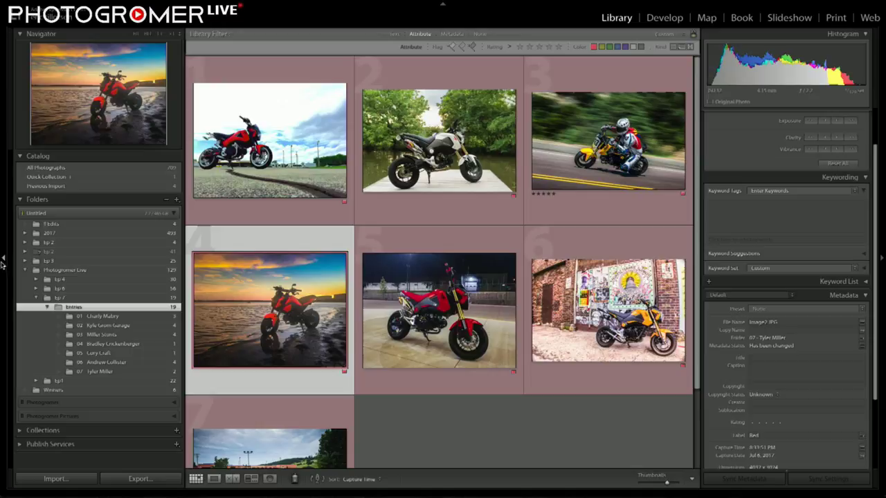
Hide both side panels and enlarge the grid thumbnails to four per row
left_click(4, 261)
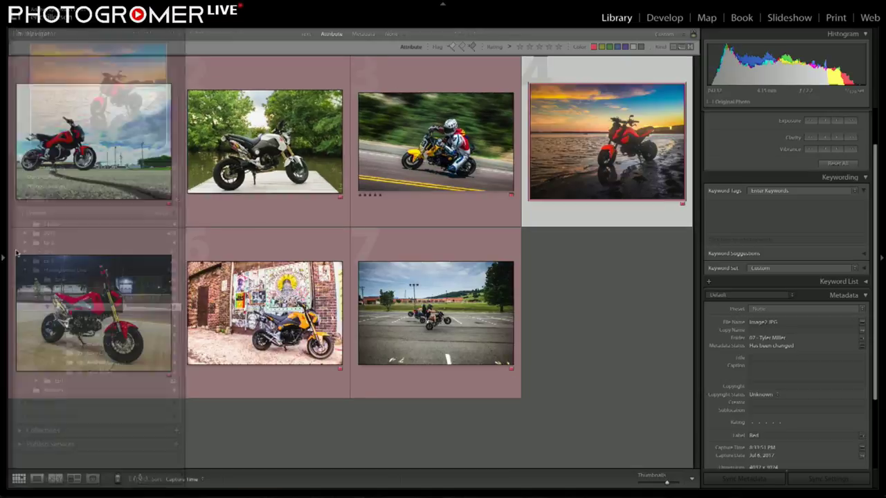
left_click(882, 266)
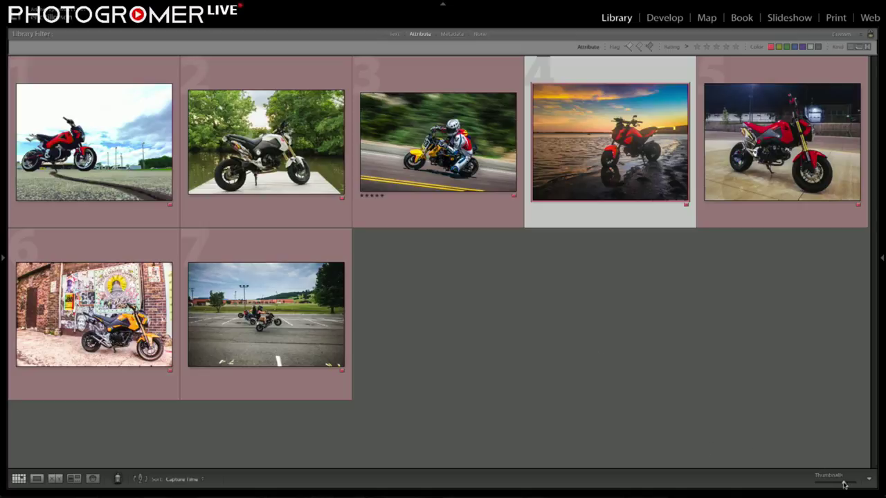
mouse_move(843, 483)
left_mouse_down()
mouse_move(854, 484)
mouse_move(845, 482)
left_mouse_up()
Select the photo of the white Grom on the dock among the red-labeled finalists
key("Left")
key("Left")
key("Left")
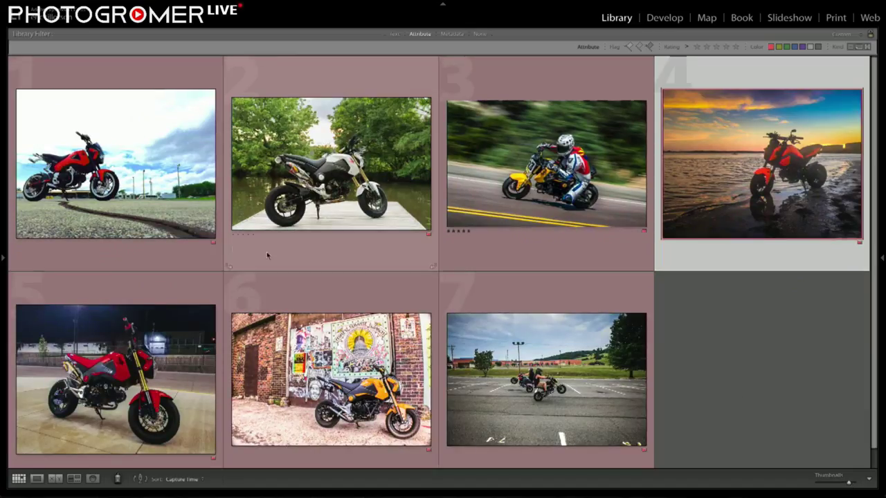
left_click(331, 164)
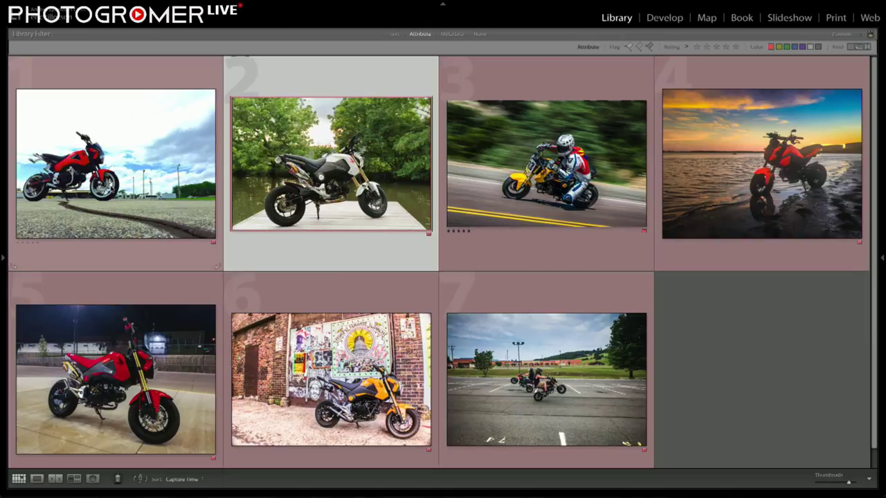
Move the selection forward through the red-labeled finalists in the grid to the parking-lot wheelie photo
key("Right")
key("Right")
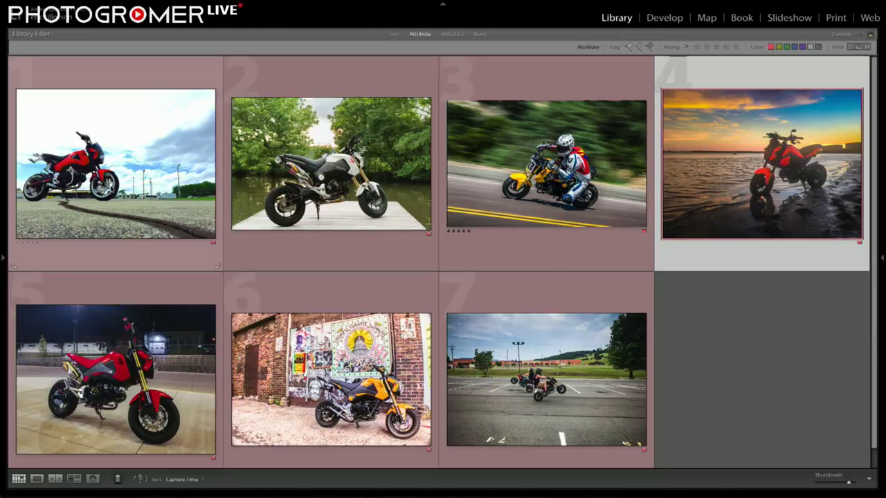
key("Right")
key("Right")
key("Right")
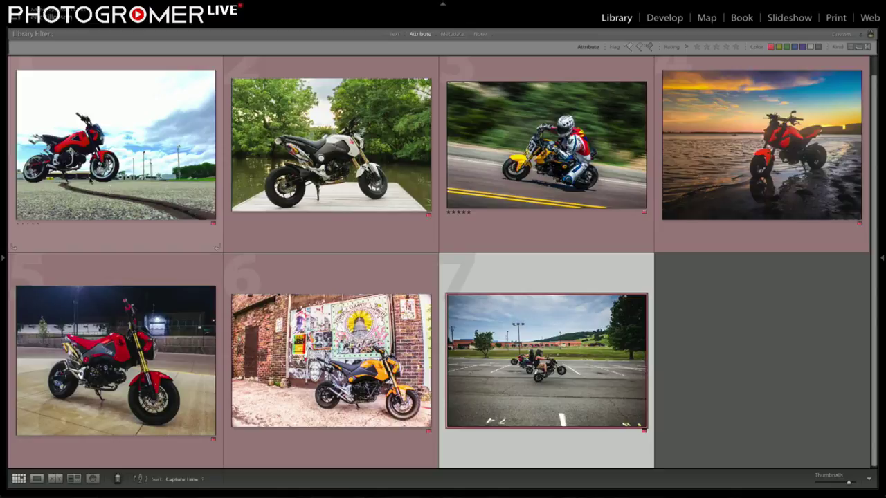
Move the selection back through the grid to the first finalist, the red Grom on the cracked pavement
key("Left")
key("Left")
key("Left")
key("Left")
key("Left")
key("Left")
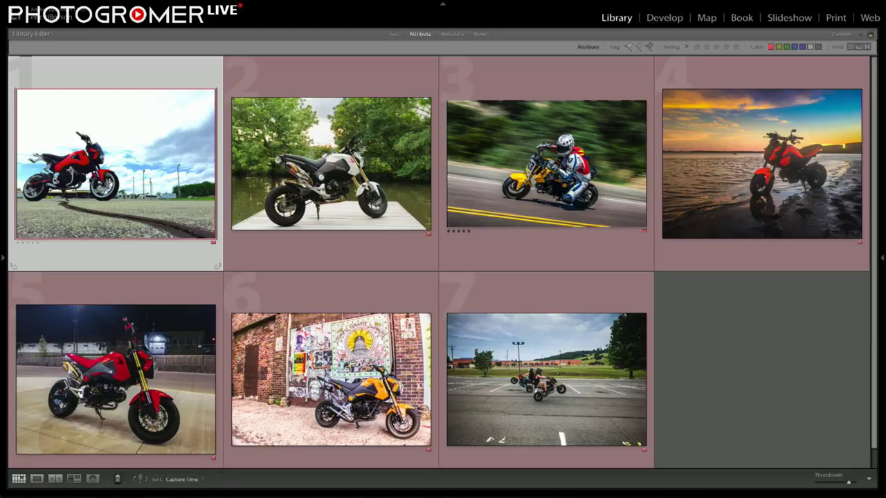
Open the first finalist in Loupe view and page forward through the enlarged finalist photos
double_click(88, 181)
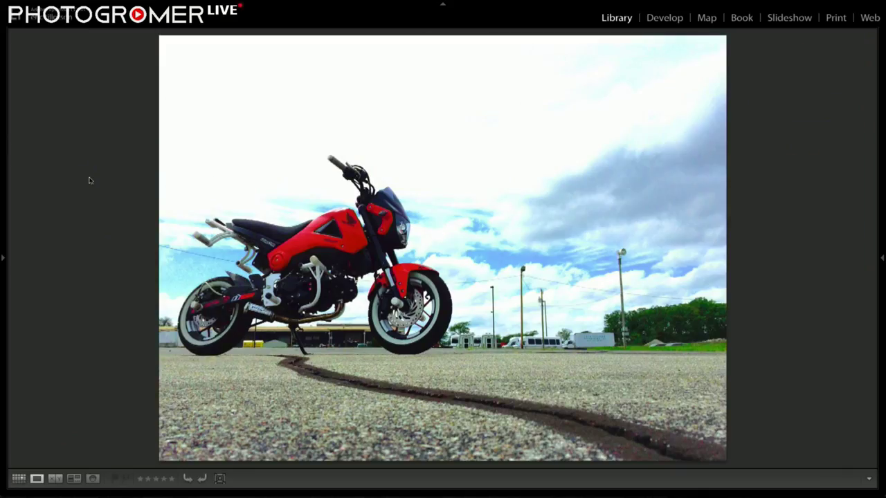
key("Right")
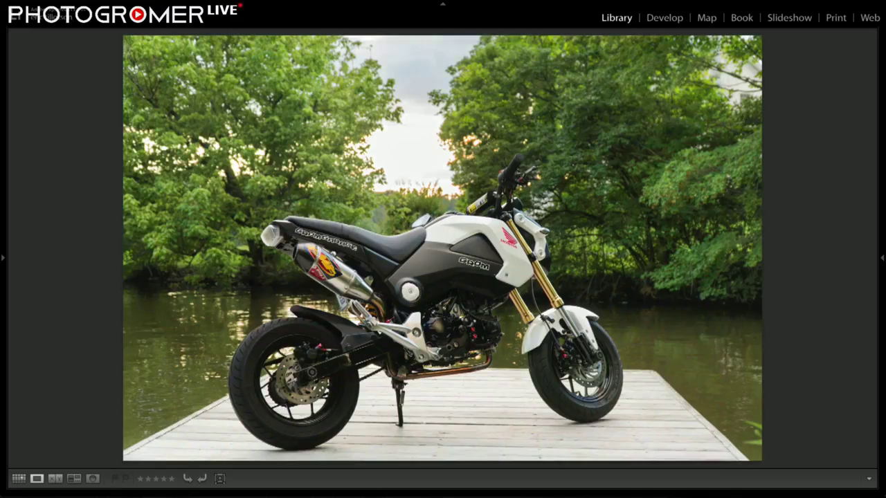
key("Right")
key("Right")
key("Right")
key("Right")
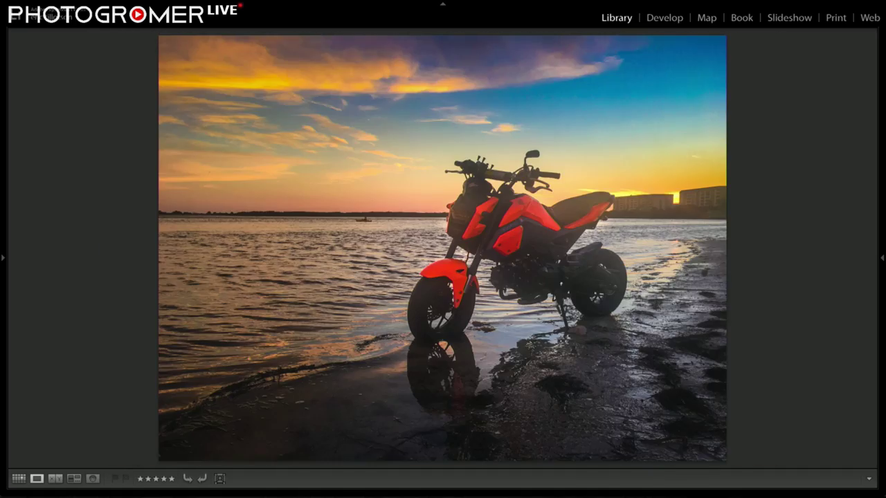
Page back through the enlarged finalists to the photo of the red Grom on the cracked pavement
key("Left")
key("Left")
key("Left")
key("Left")
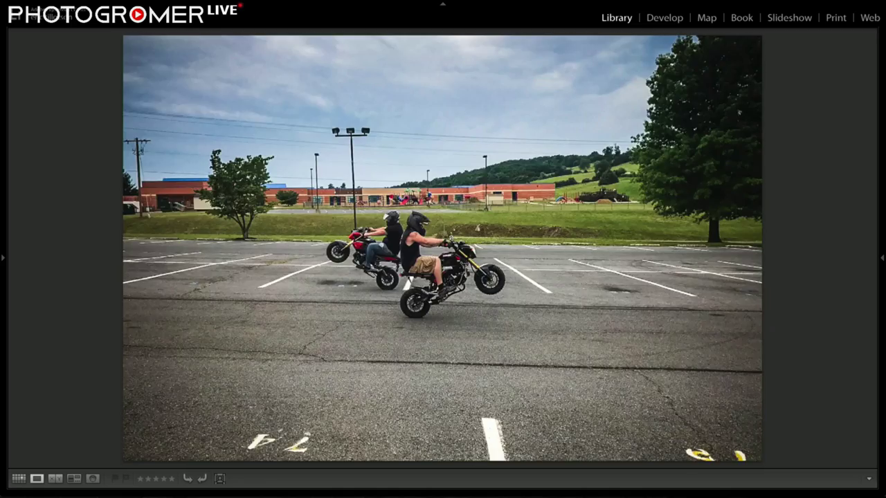
key("Left")
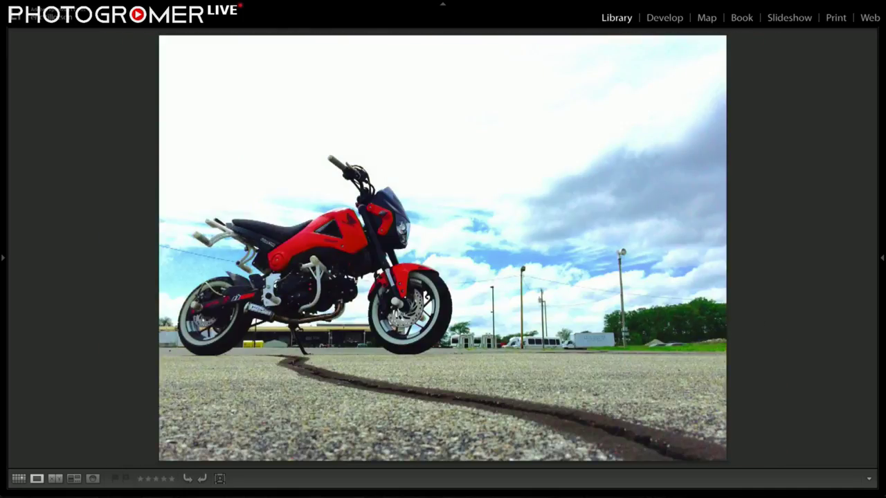
Advance to the yellow Grom racing photo, return to the grid, and reopen that photo in Loupe view
key("Right")
key("Right")
key("g")
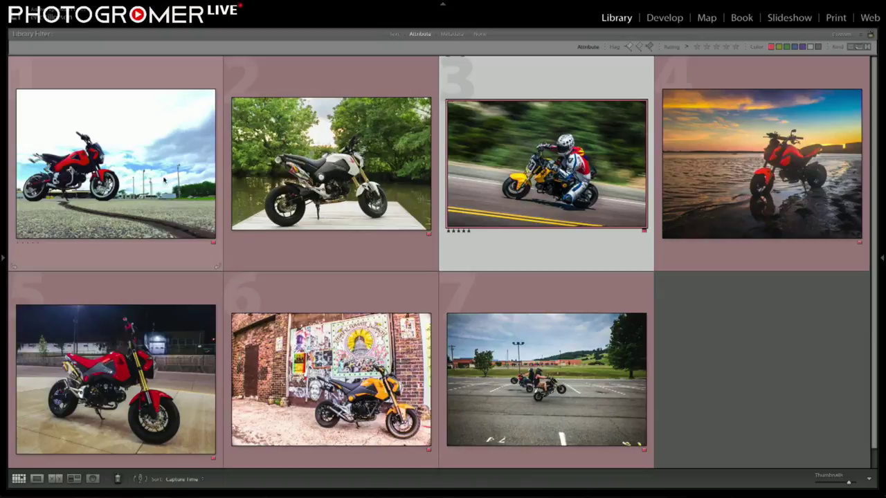
double_click(526, 173)
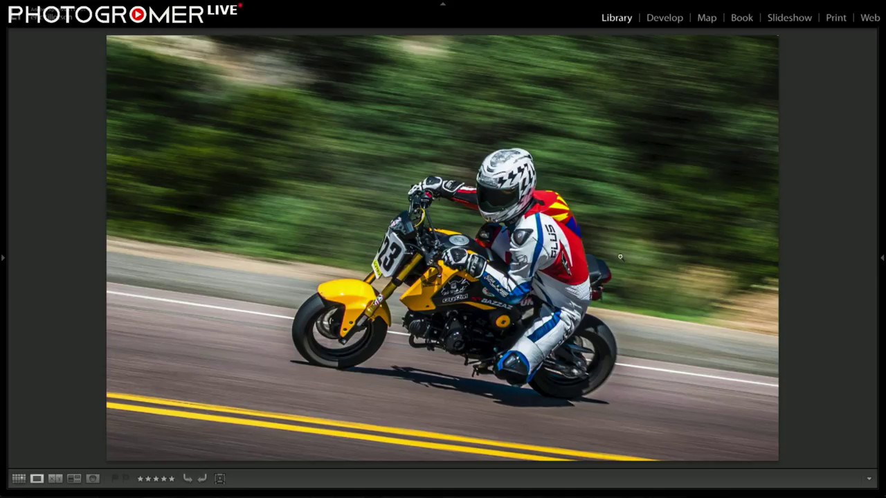